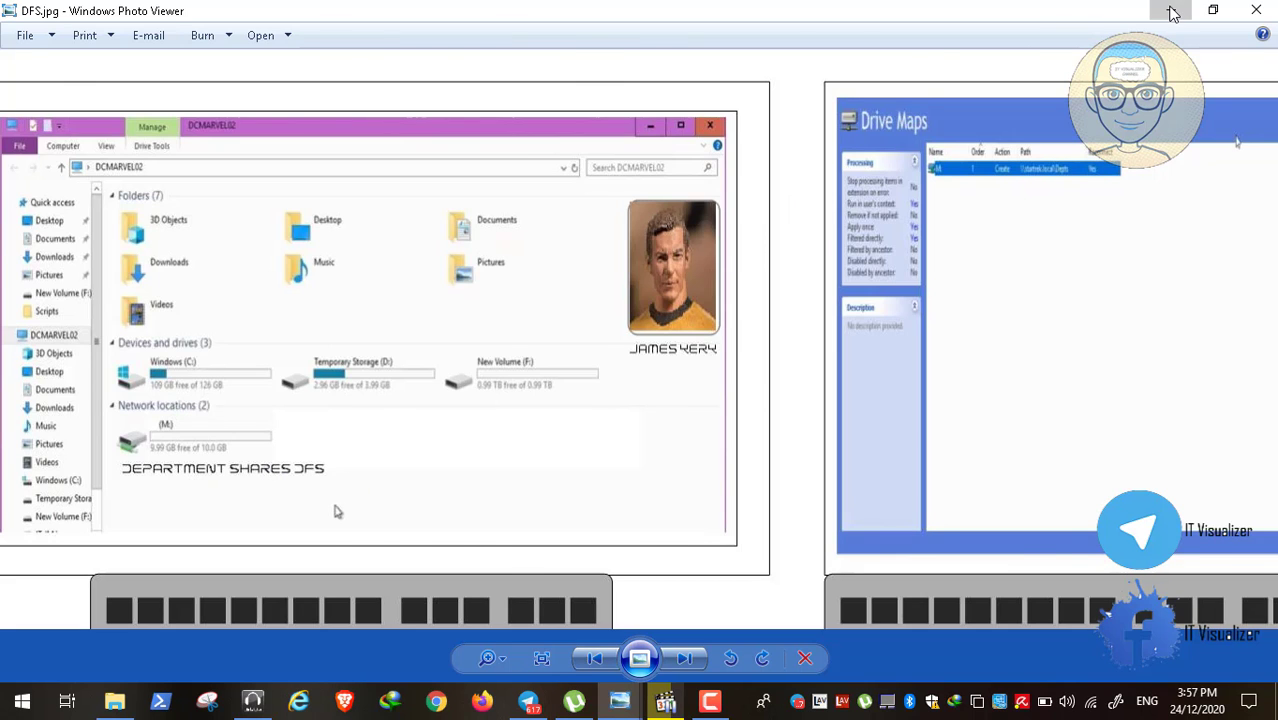
- Switch to the paused lab recording in the media player, resume playback and select the M: drive map pointing to \\DCMARVEL02\HR
click(1170, 10)
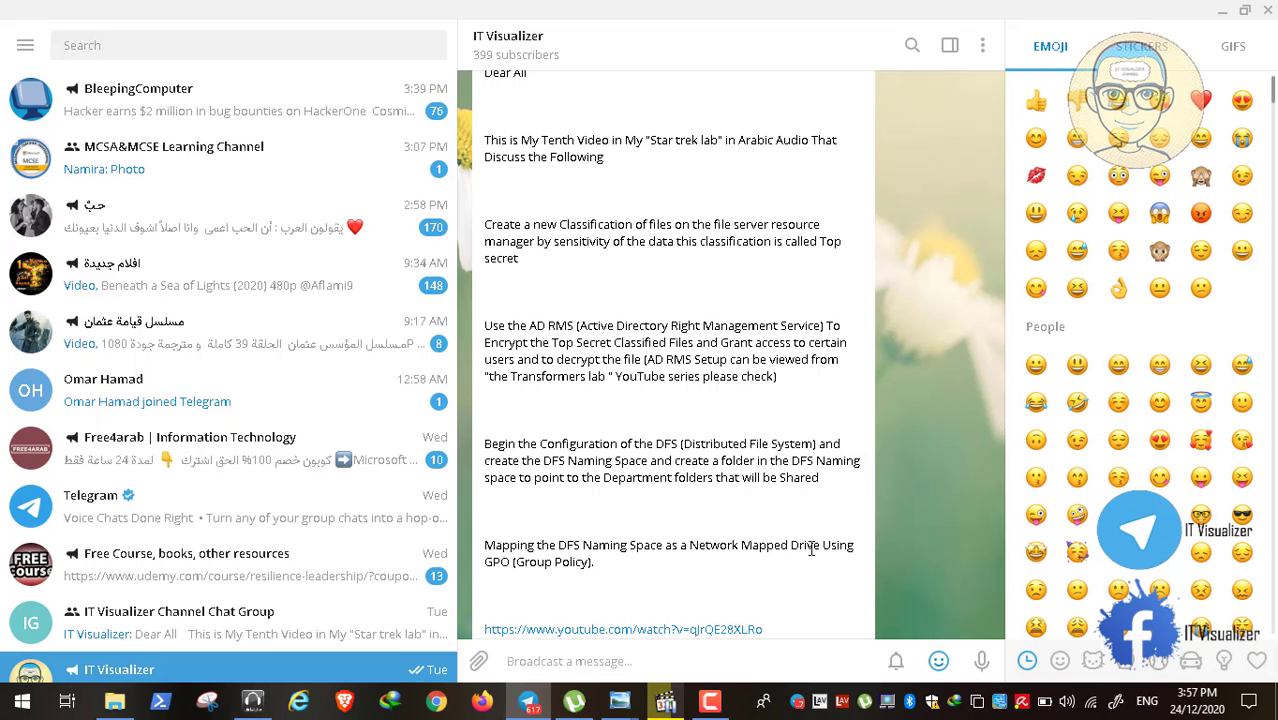
click(667, 704)
double_click(451, 342)
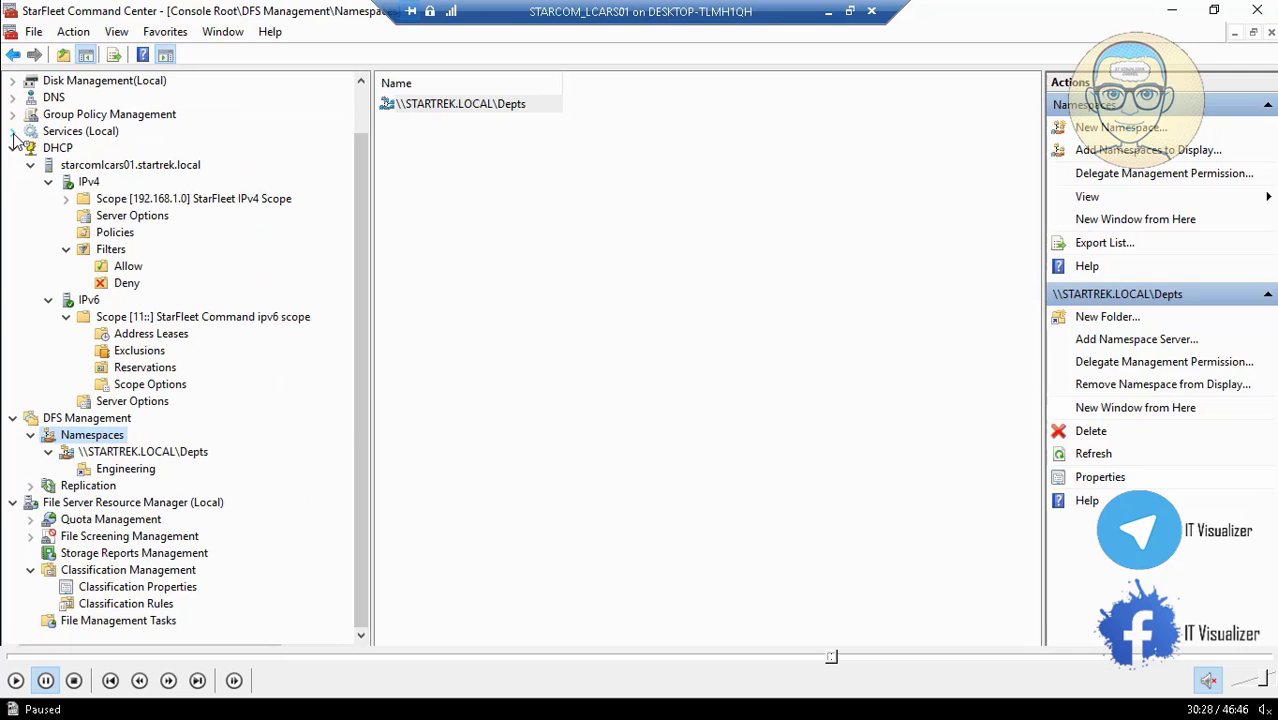
click(15, 682)
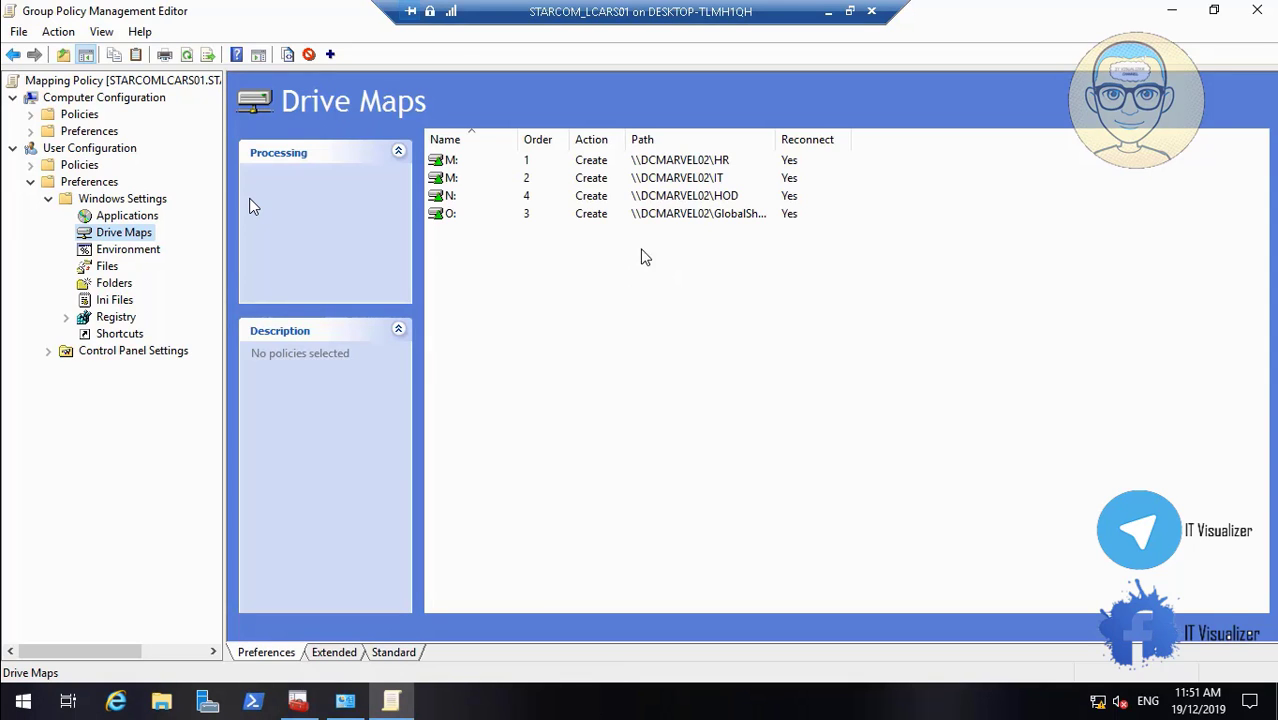
click(449, 161)
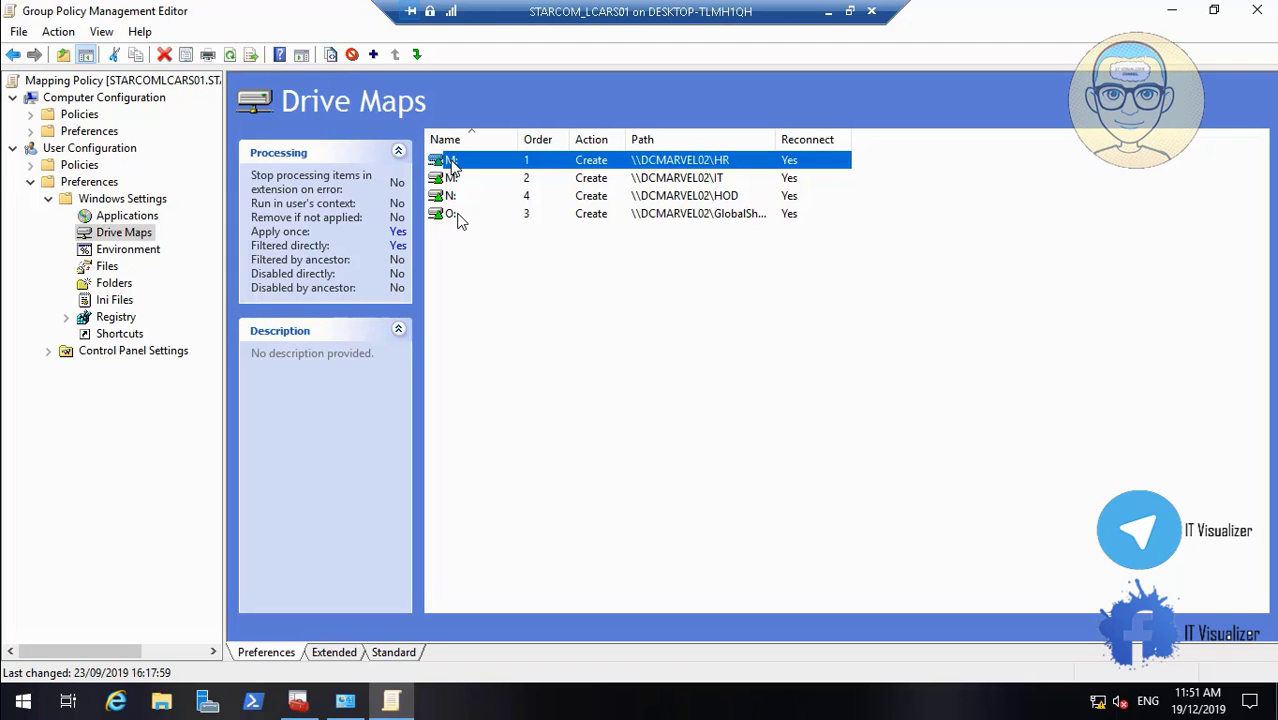
- Skim the recording for the point where the M: drive map's properties are edited
click(890, 657)
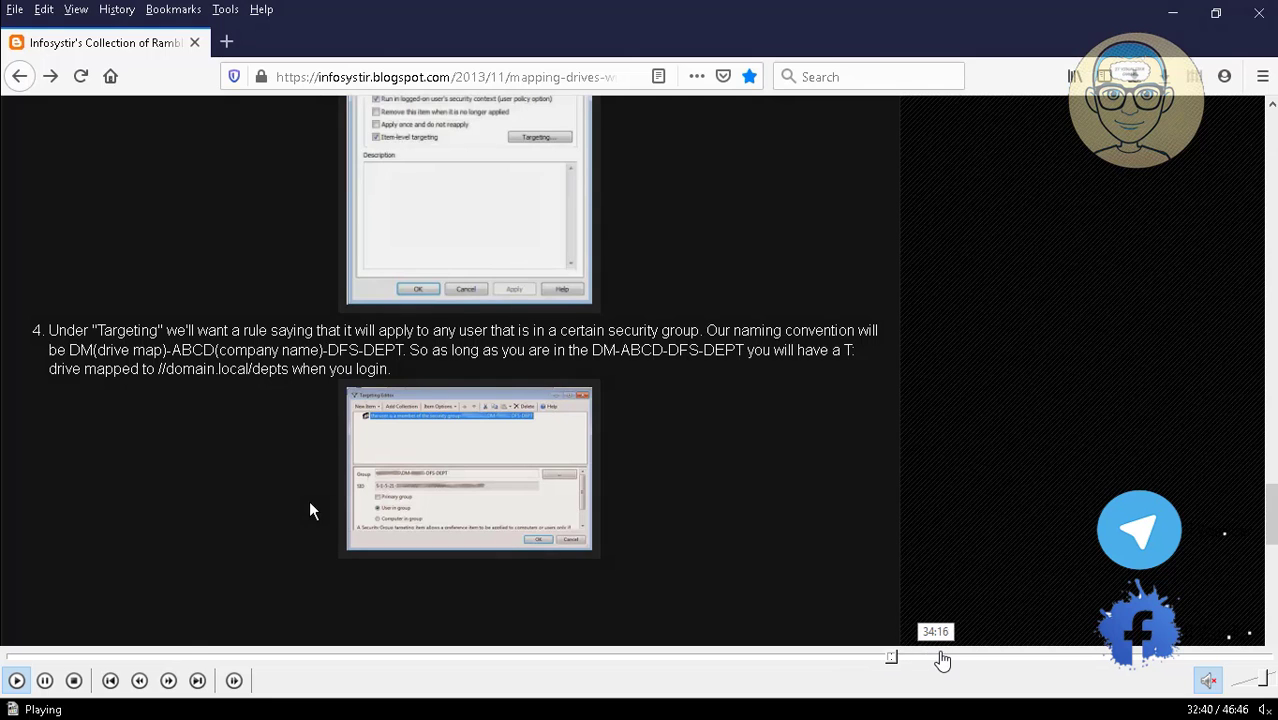
click(942, 657)
click(978, 657)
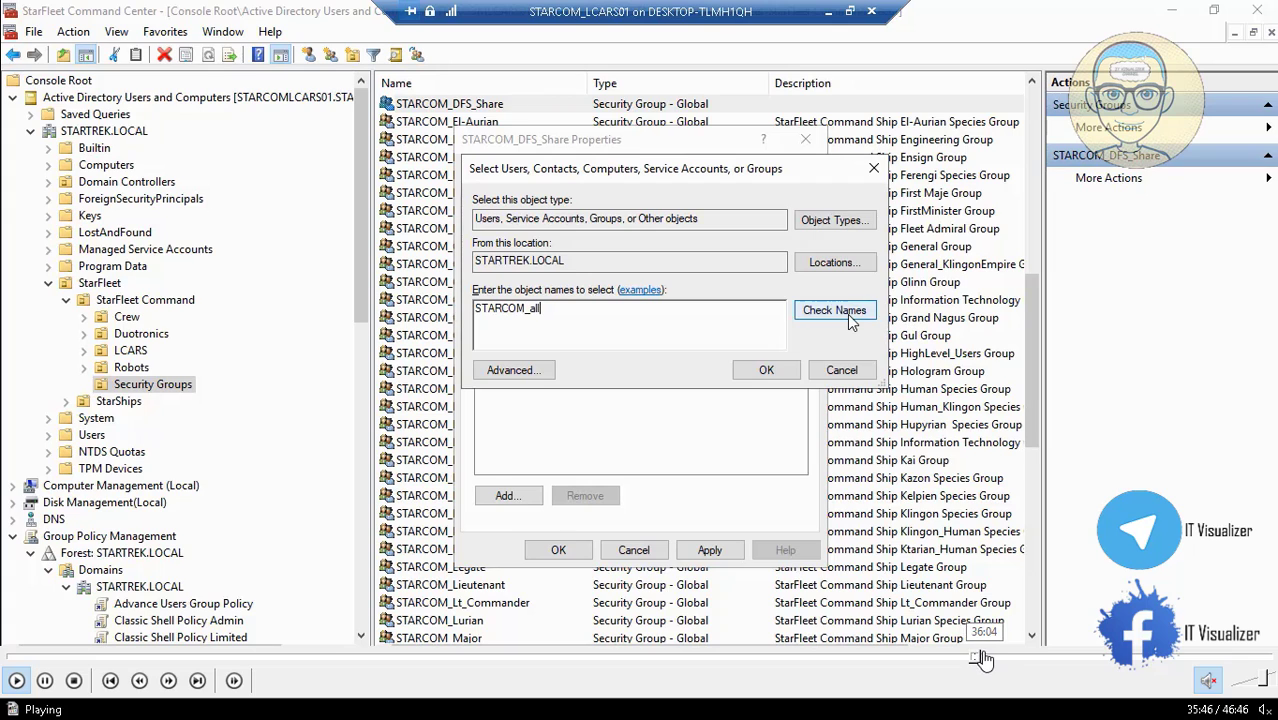
click(972, 657)
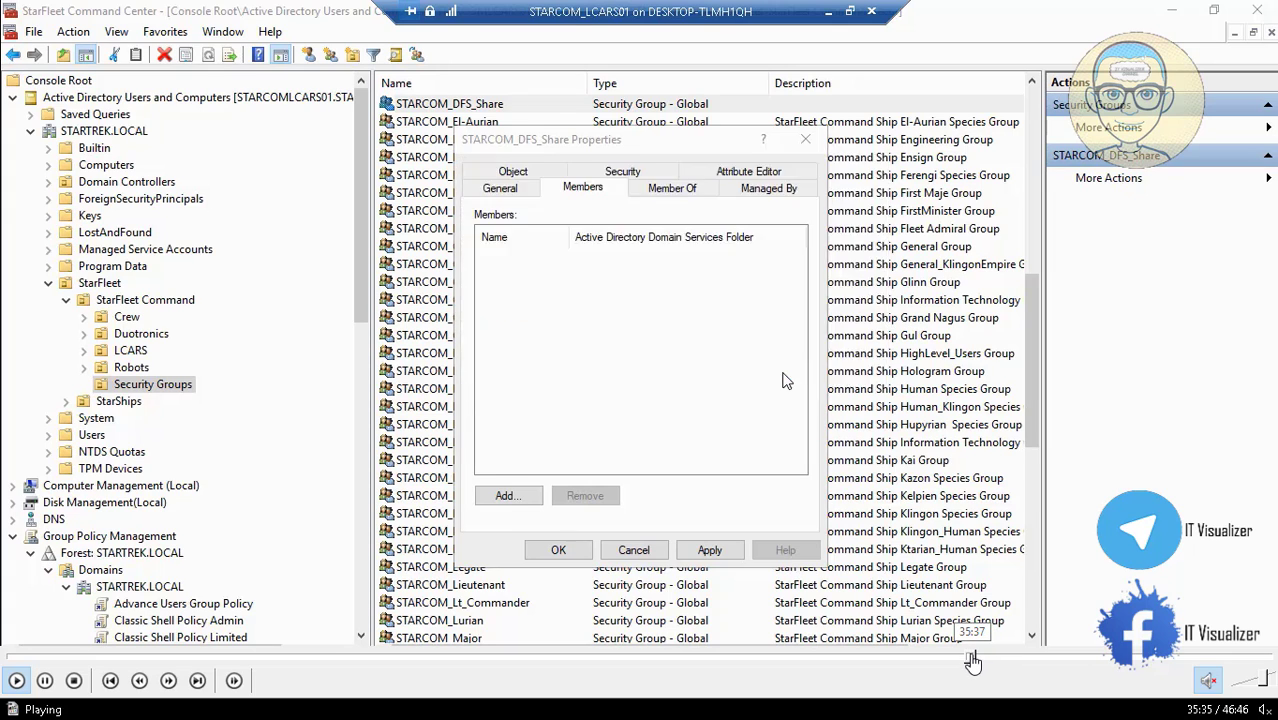
click(958, 657)
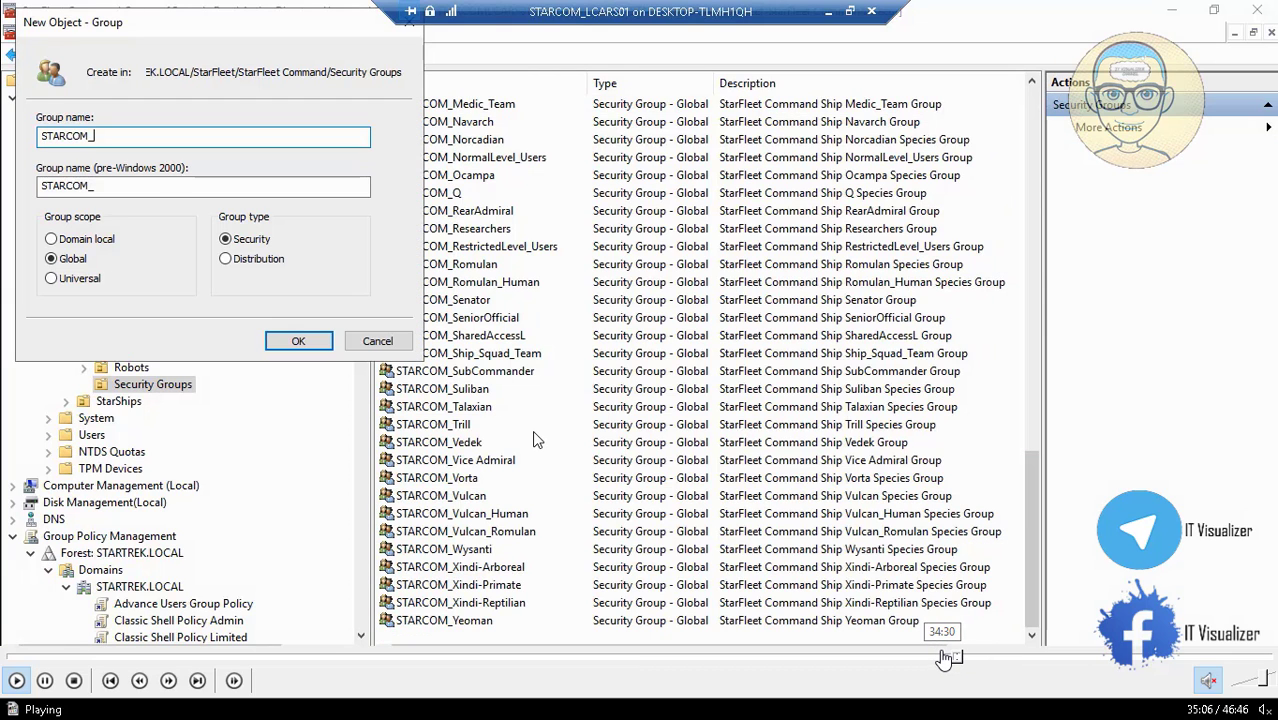
click(945, 658)
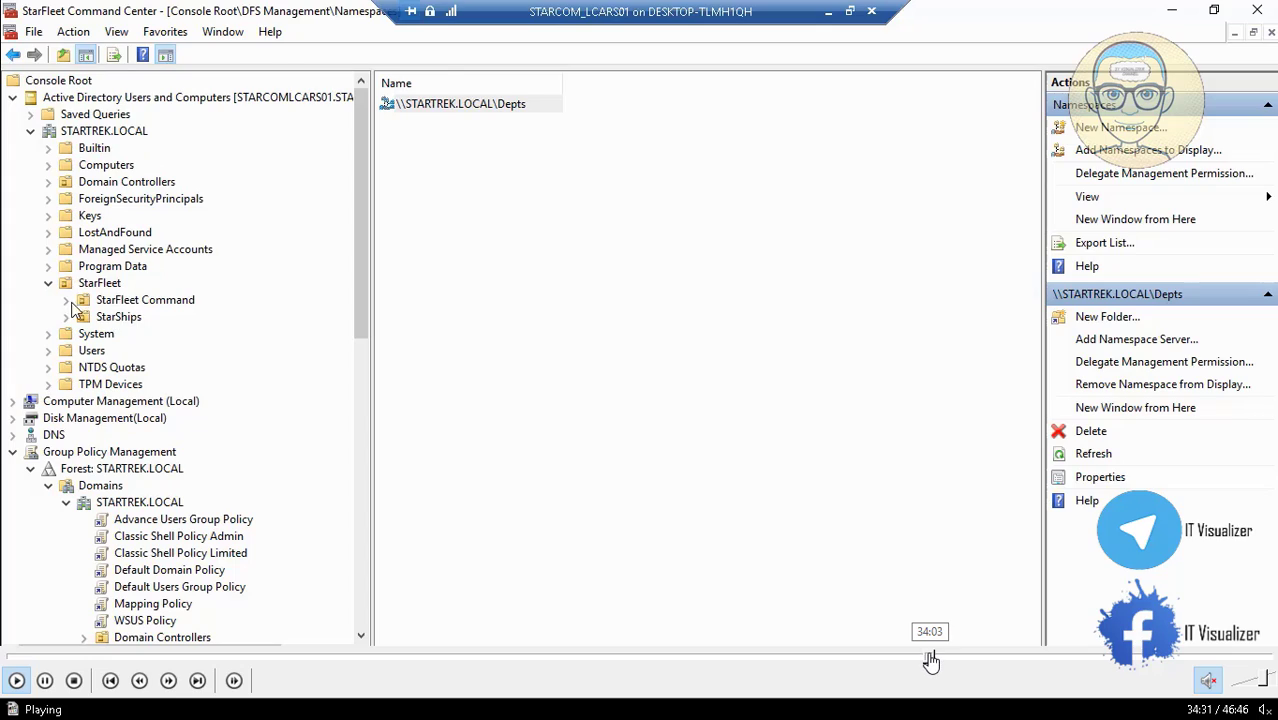
click(929, 658)
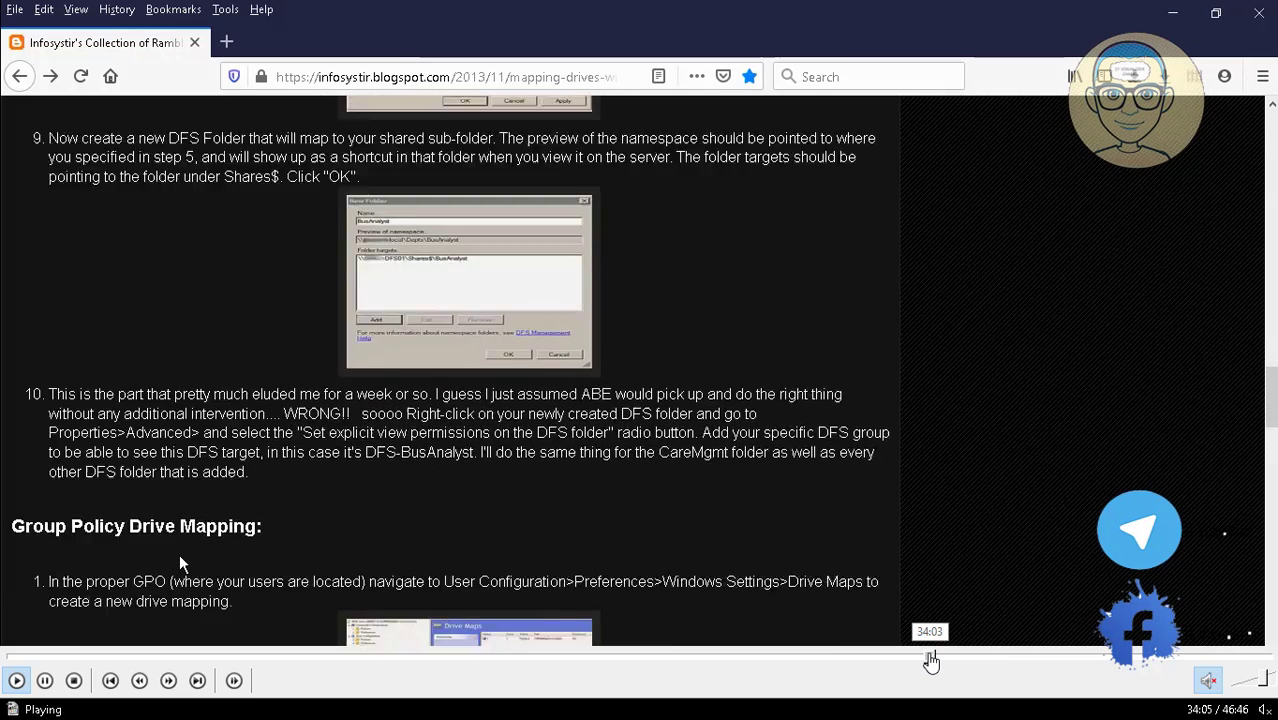
click(917, 658)
click(899, 658)
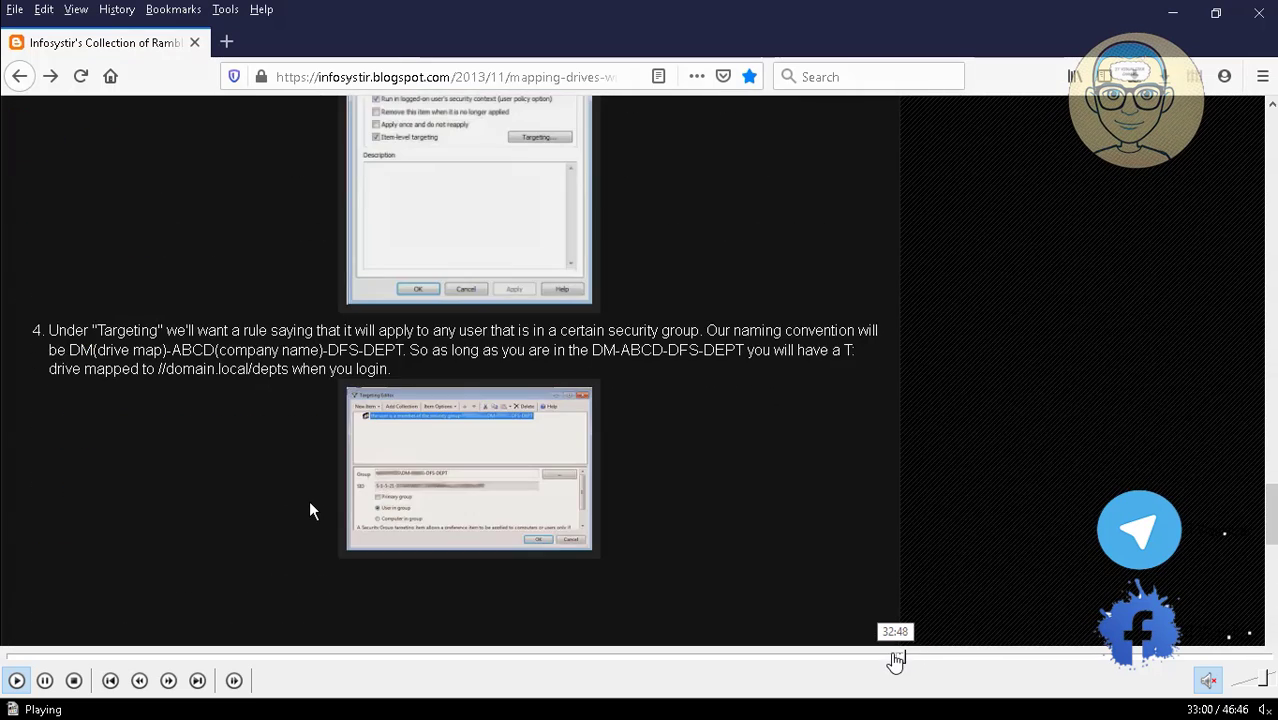
click(869, 658)
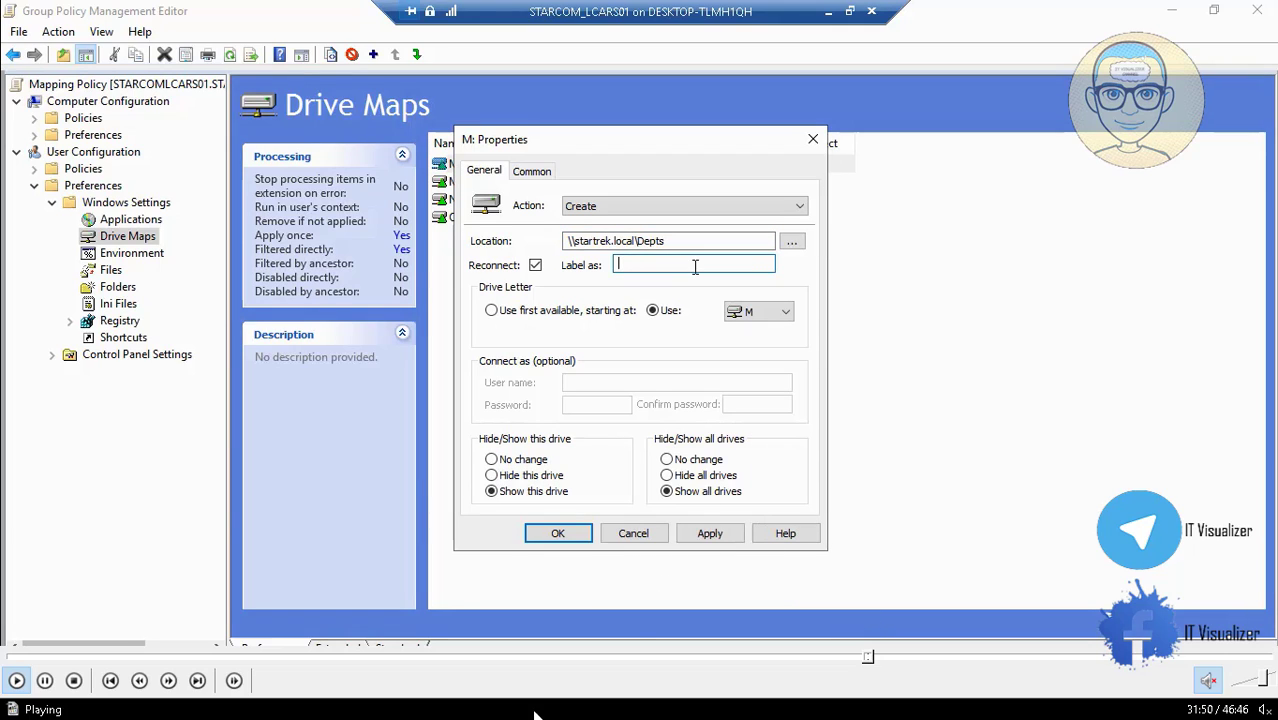
click(869, 658)
click(864, 660)
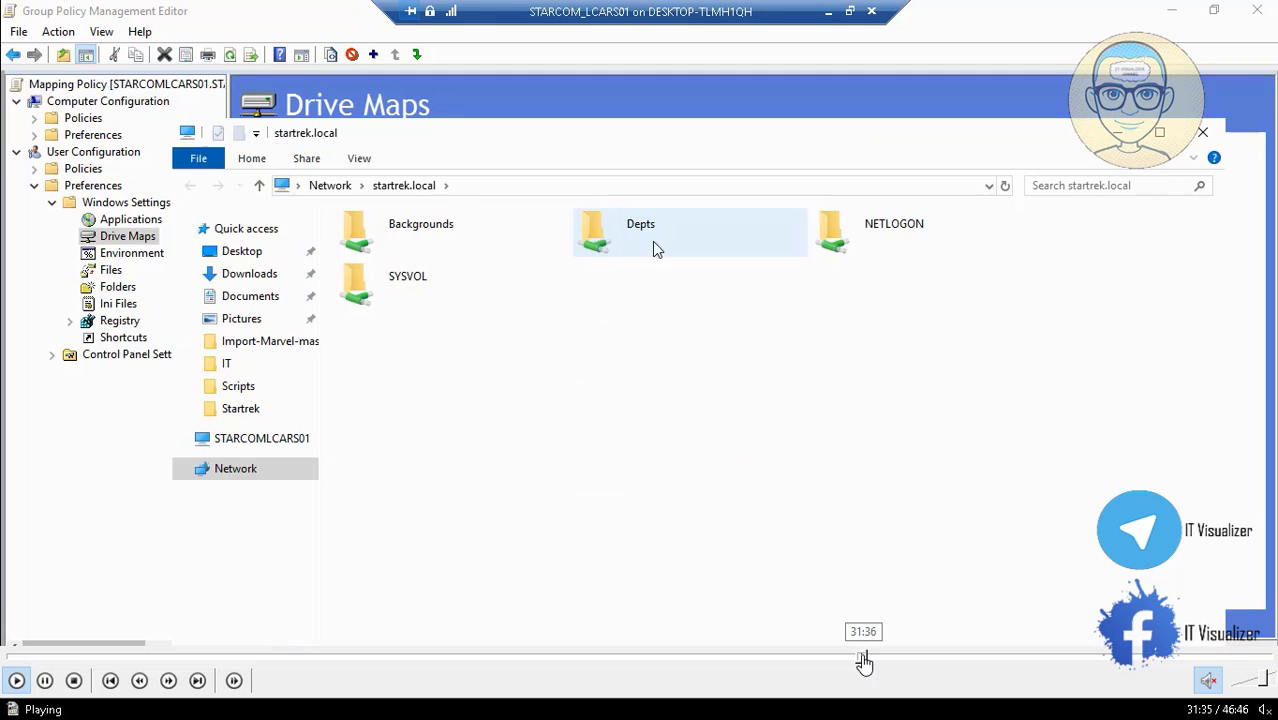
click(859, 660)
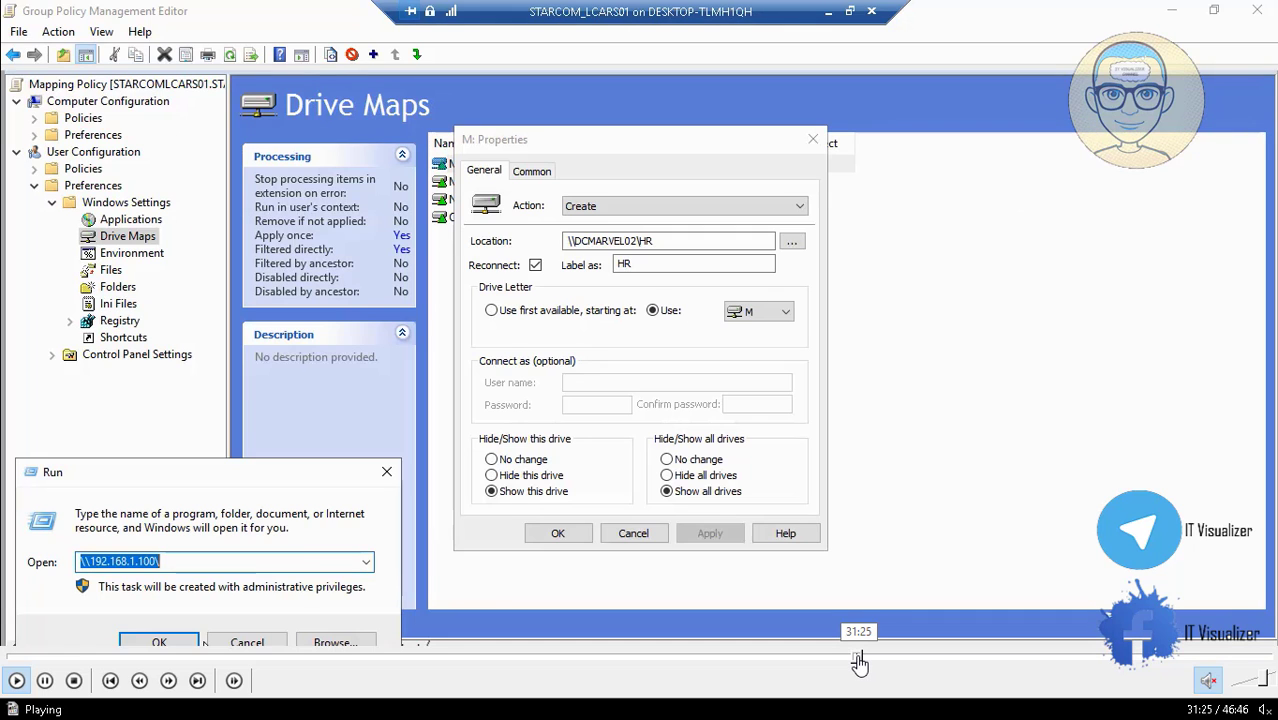
click(850, 660)
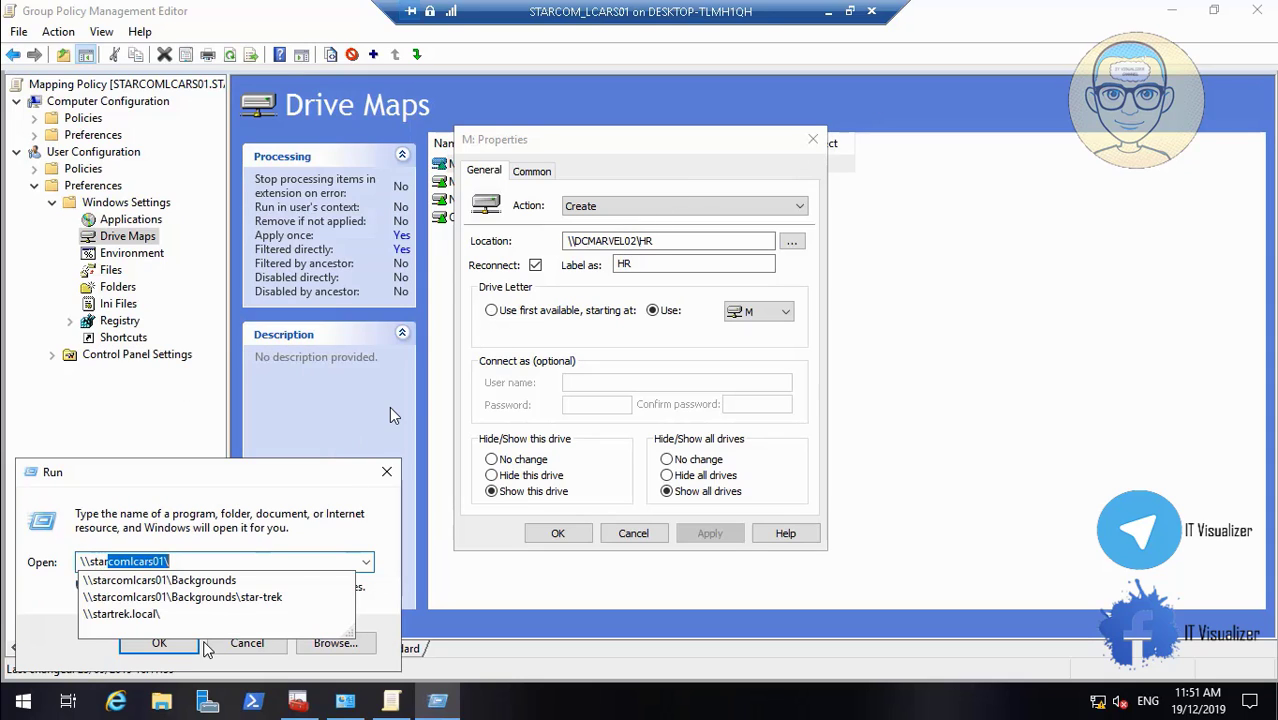
- Set the M: drive map's location to \\startrek.local\Depts
mouse_move(345, 716)
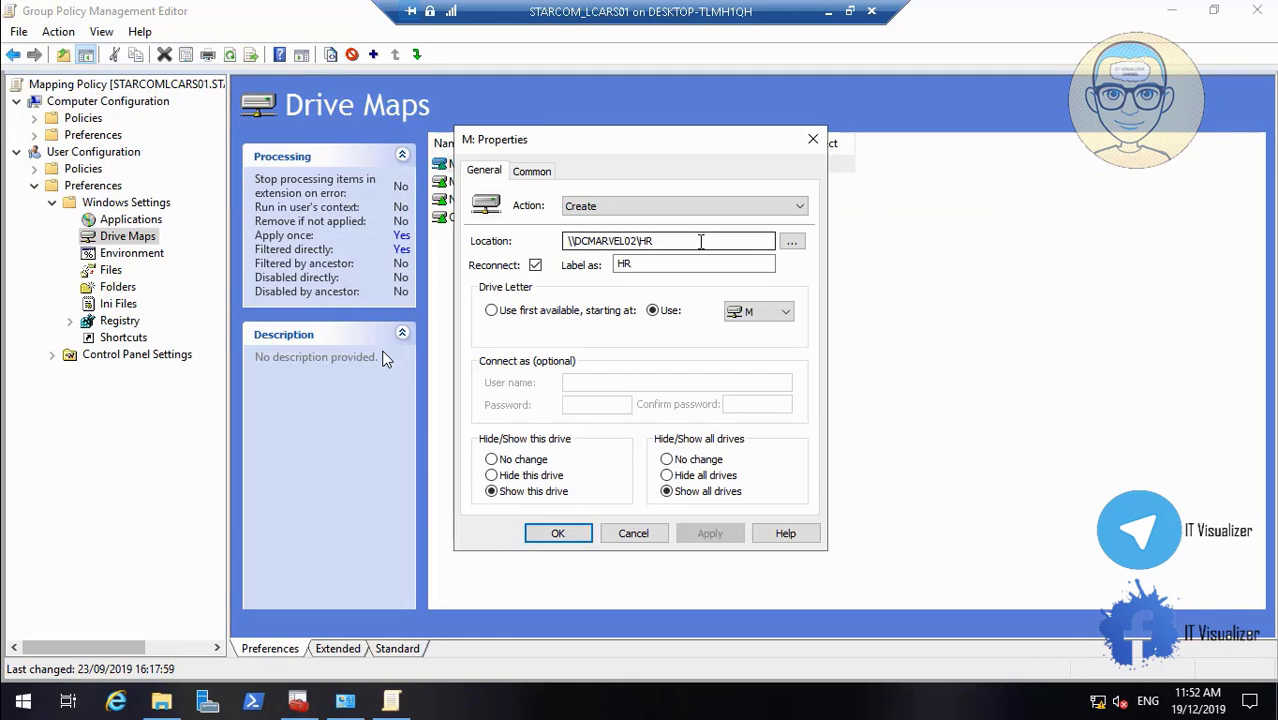
click(701, 241)
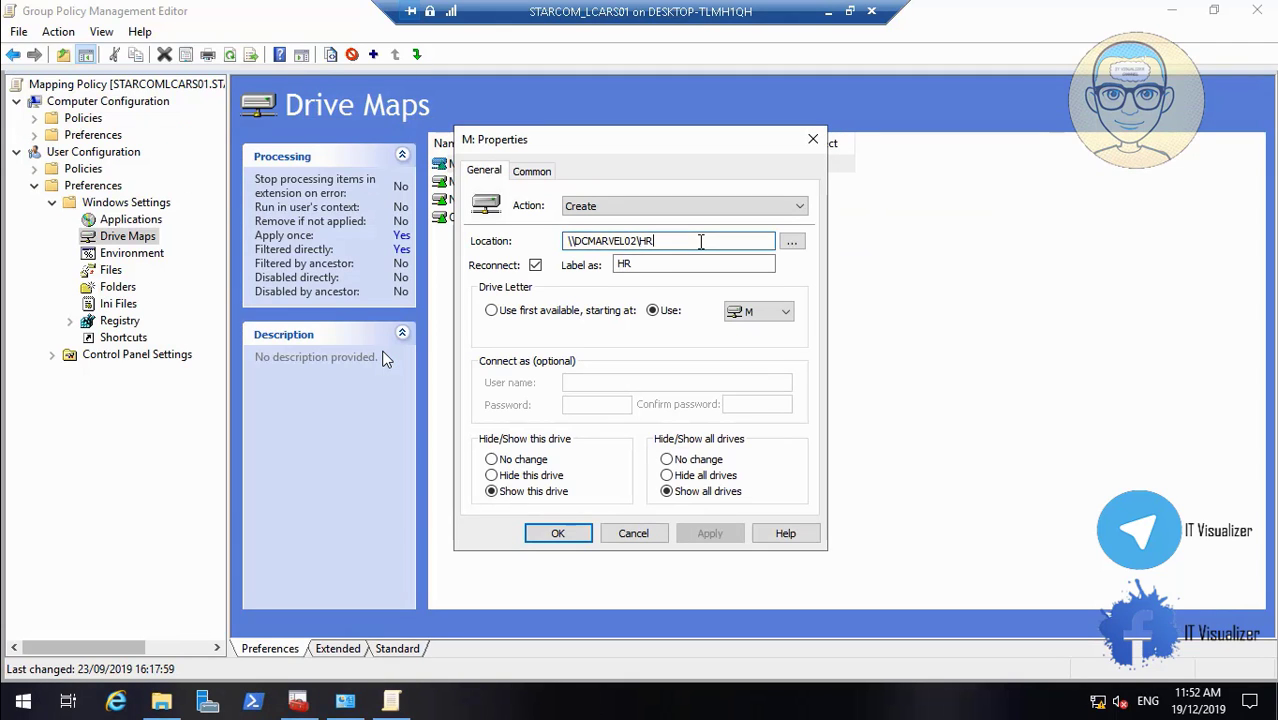
key(BackSpace)
key(BackSpace)
key(BackSpace)
key(BackSpace)
key(BackSpace)
key(BackSpace)
key(BackSpace)
key(BackSpace)
key(BackSpace)
key(BackSpace)
key(BackSpace)
key(BackSpace)
key(BackSpace)
key(BackSpace)
key(BackSpace)
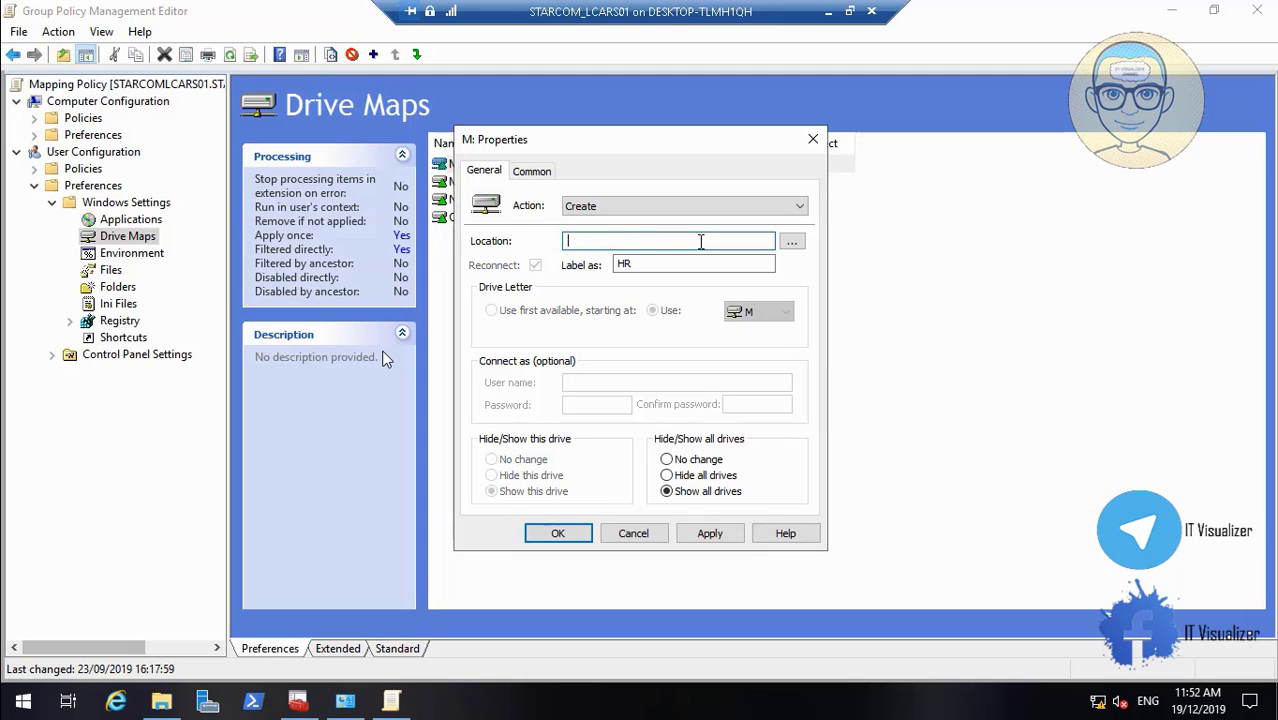
text(\\startrek.local\Depts)
- Label the mapped drive Department Shares and open its Common options
click(697, 263)
key(BackSpace)
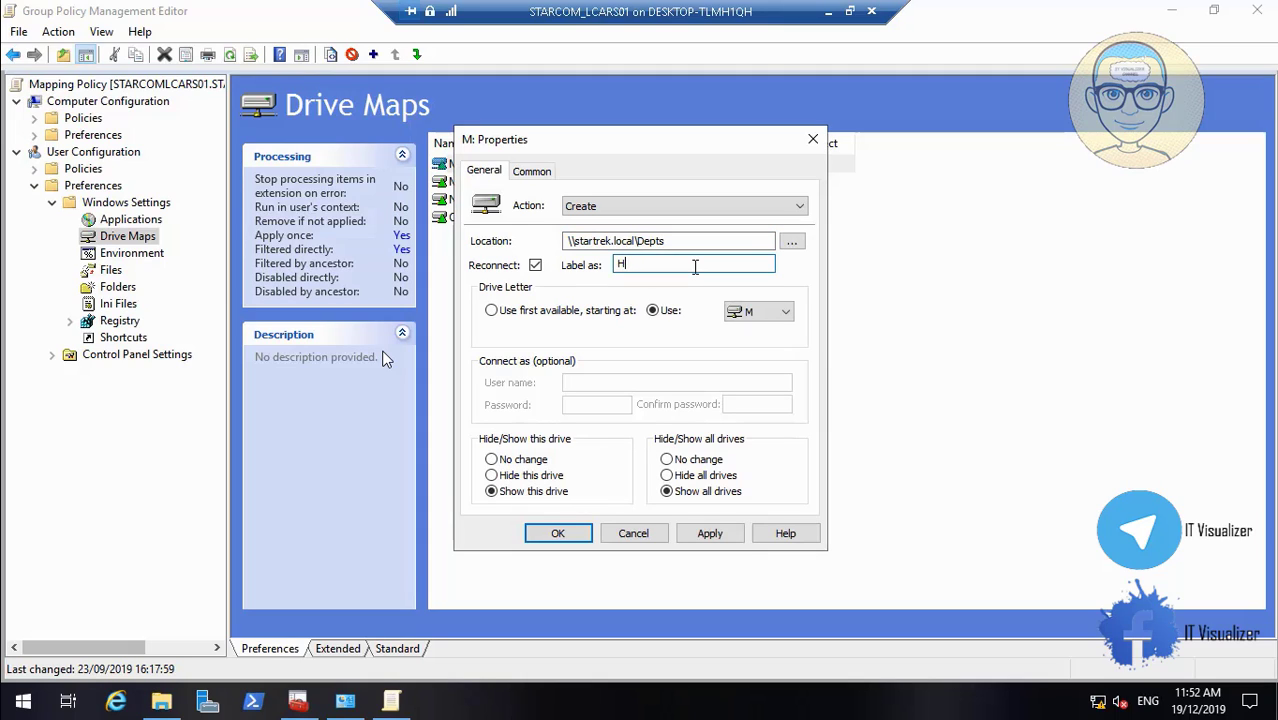
text(Department Shares)
click(530, 173)
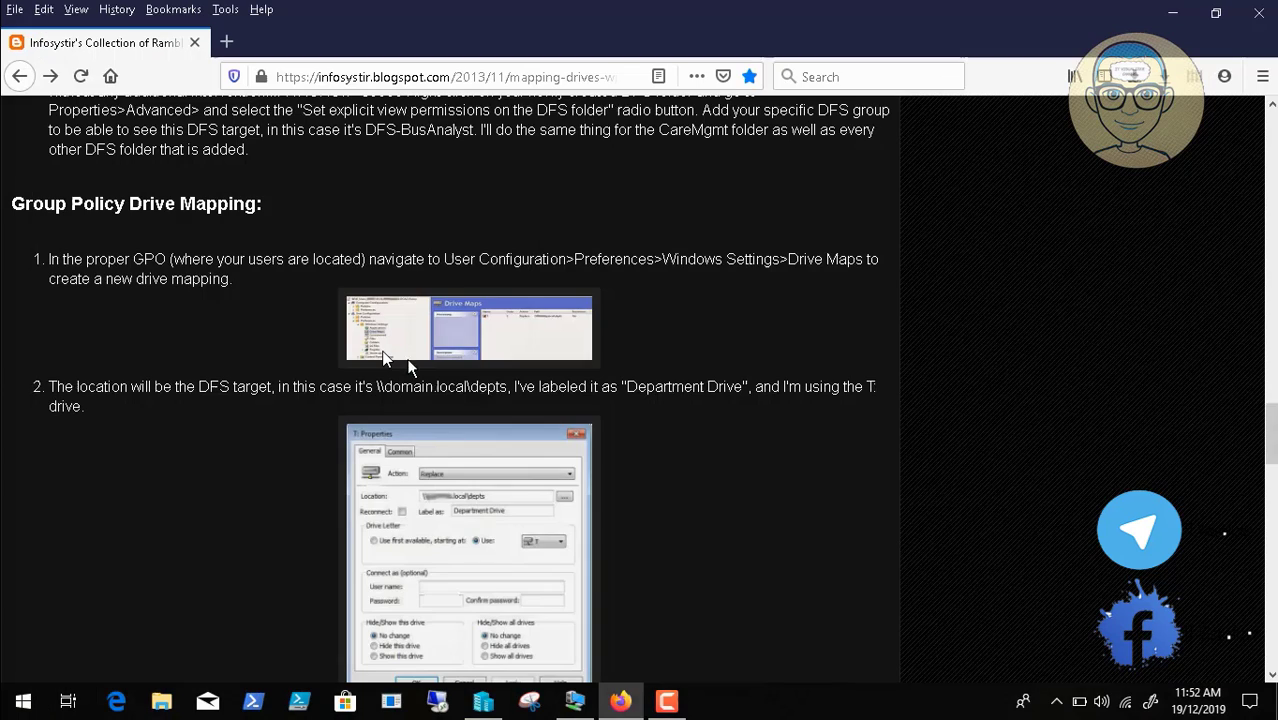
- Read the blog guide's Group Policy Drive Mapping steps on the DFS location, item-level targeting and the security group rule
scroll(309, 505, down, 3)
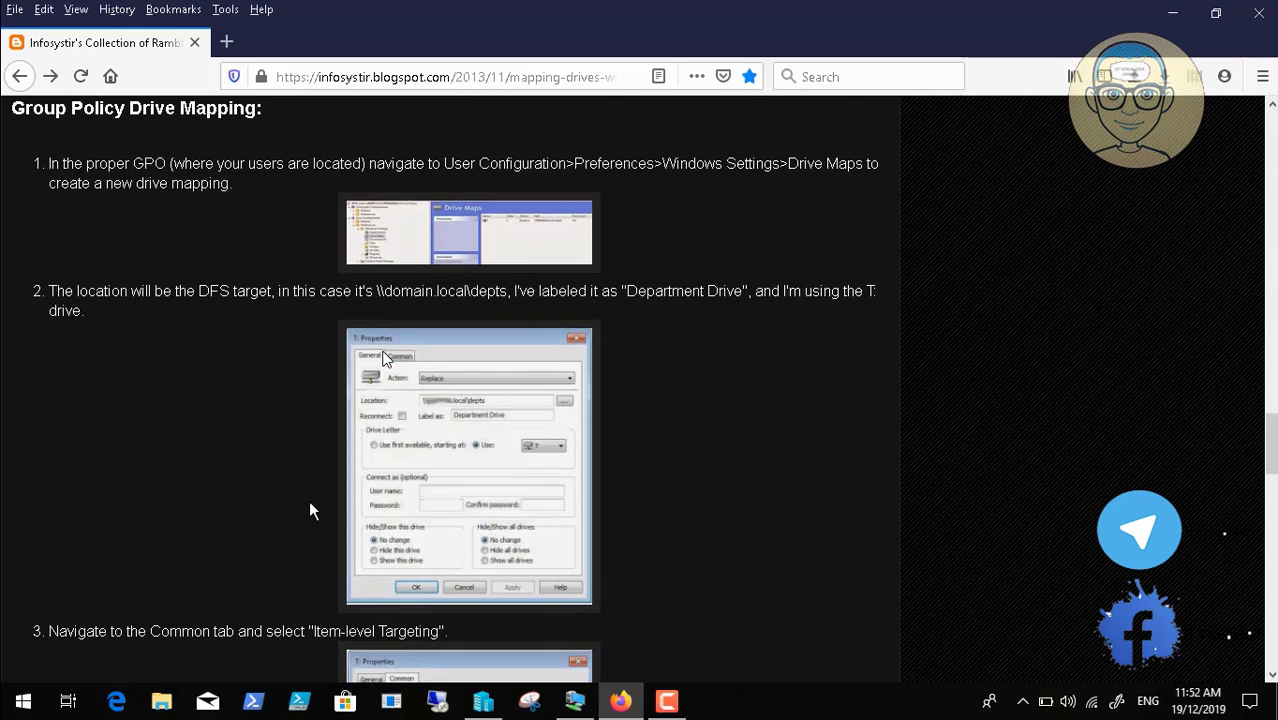
scroll(310, 510, down, 1)
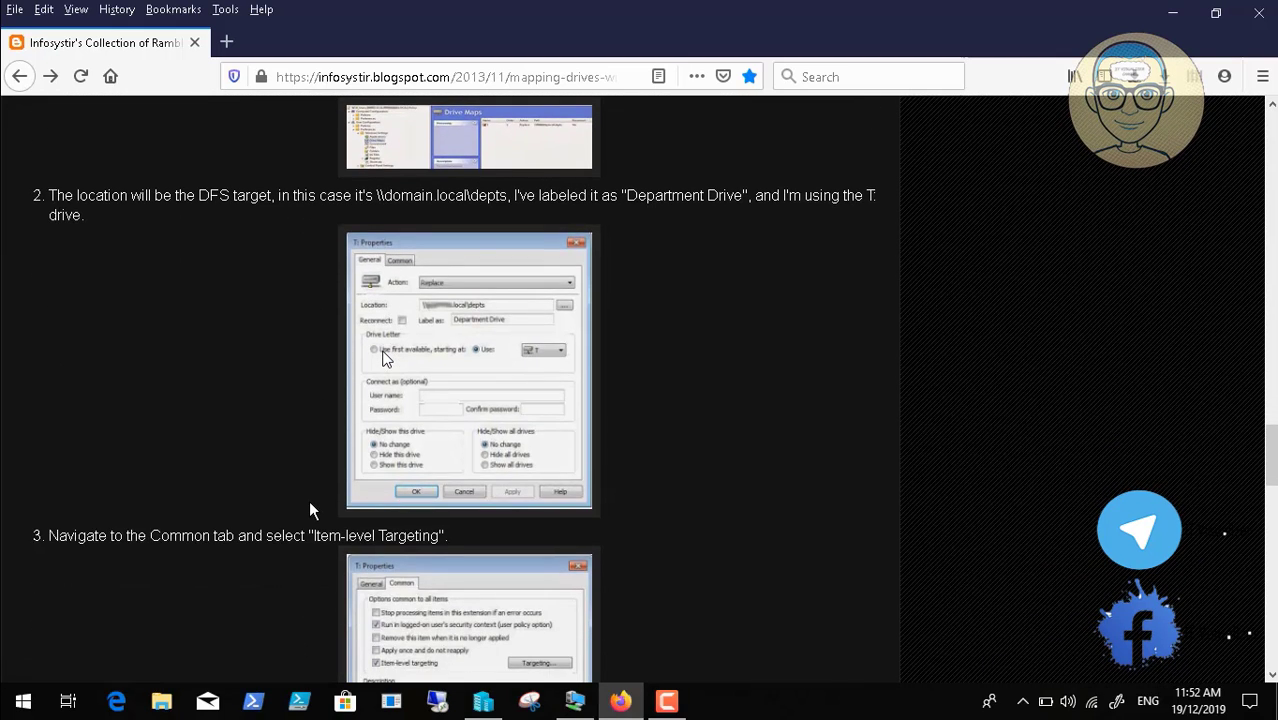
scroll(309, 510, down, 1)
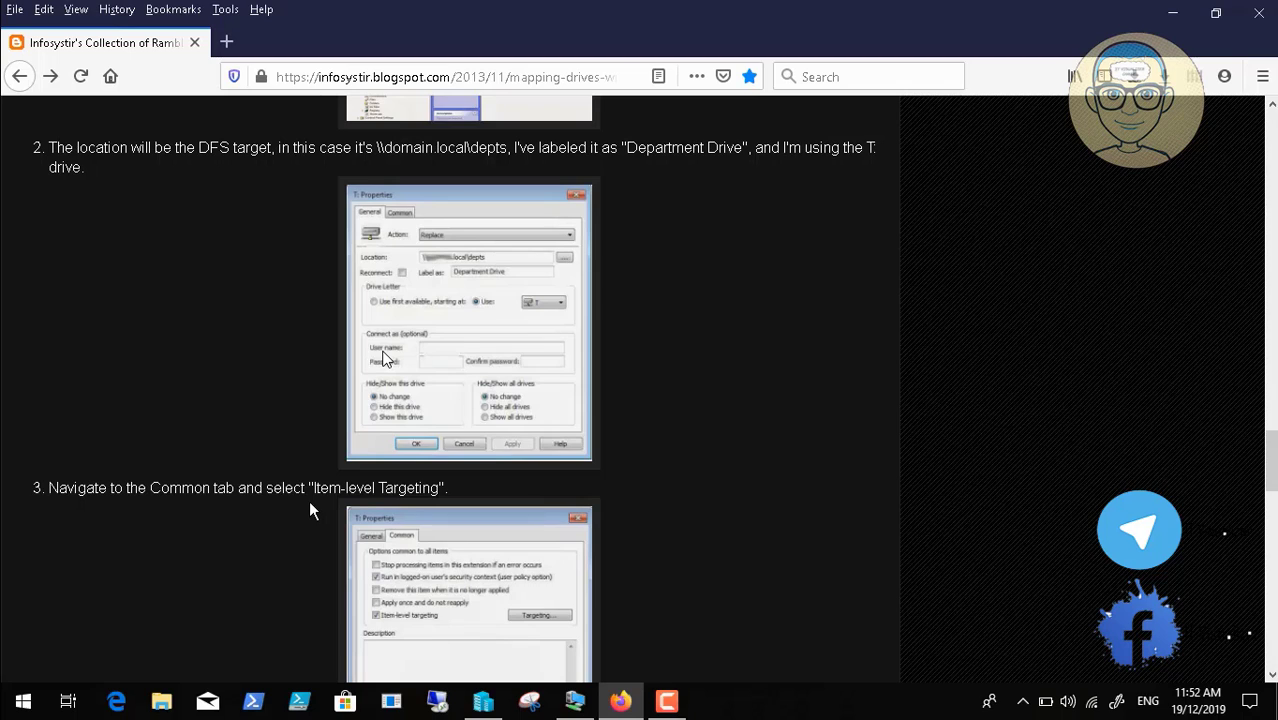
scroll(309, 510, up, 7)
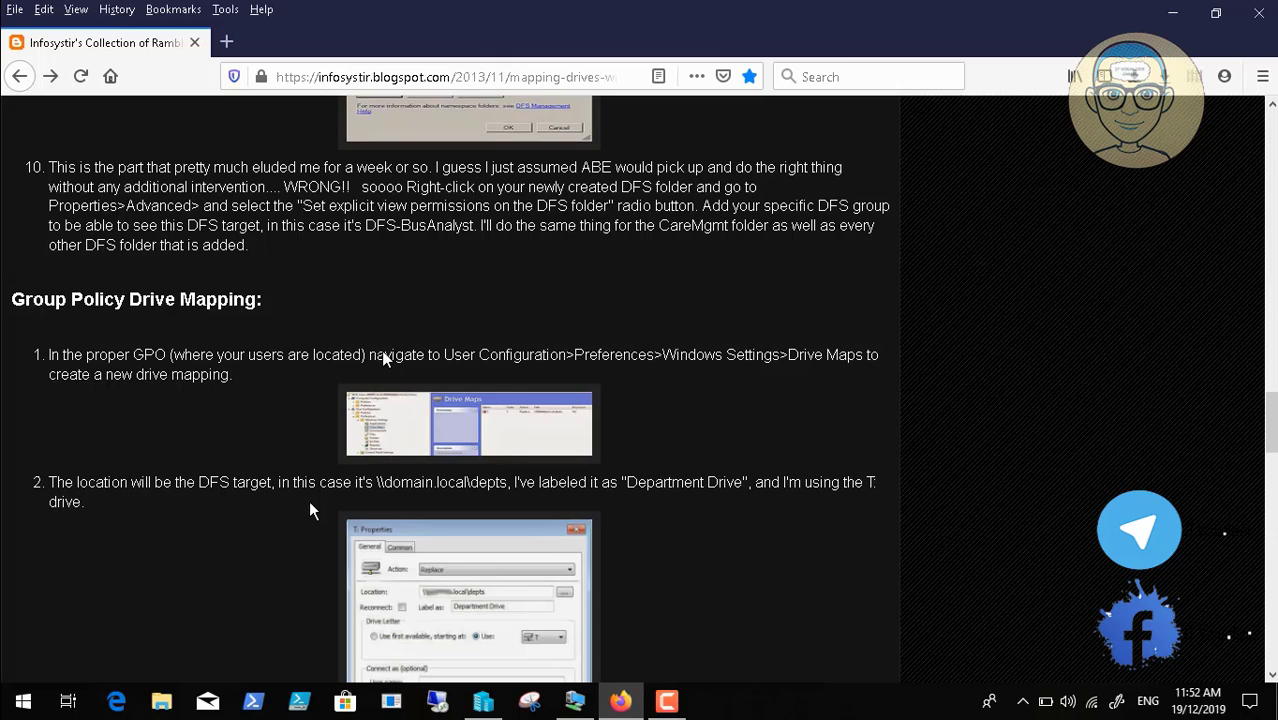
scroll(310, 510, down, 2)
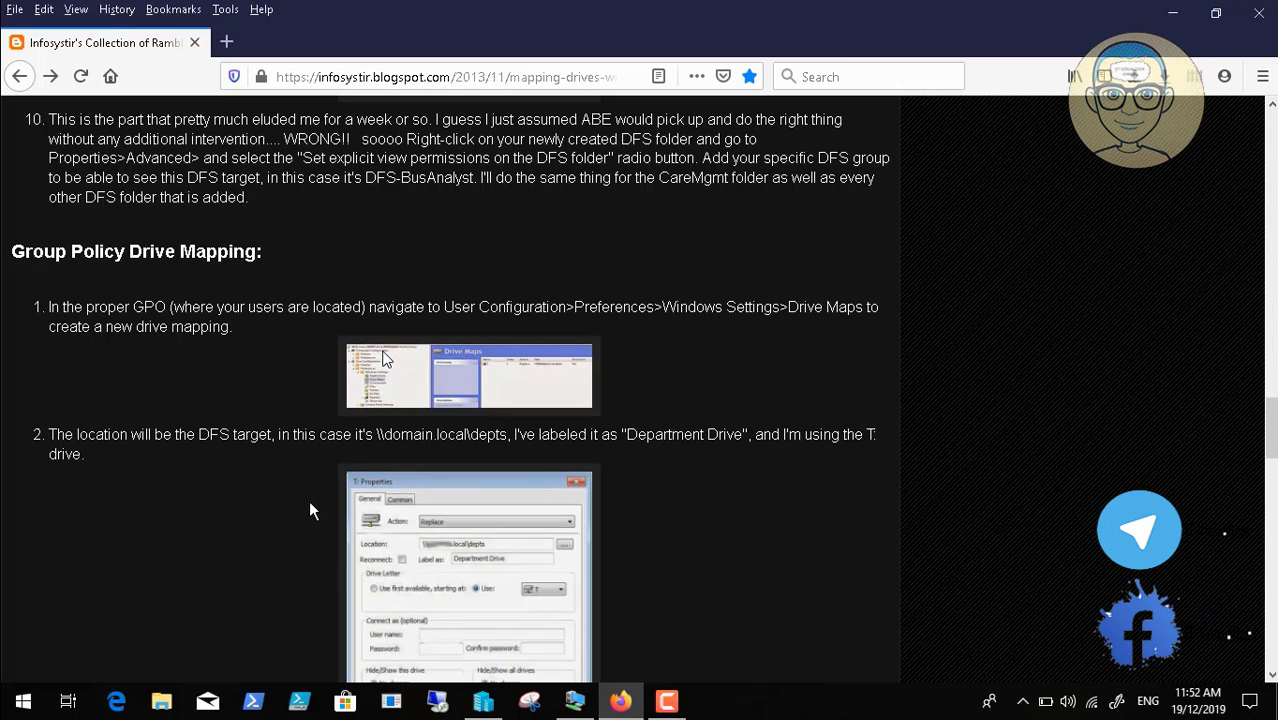
scroll(310, 510, down, 8)
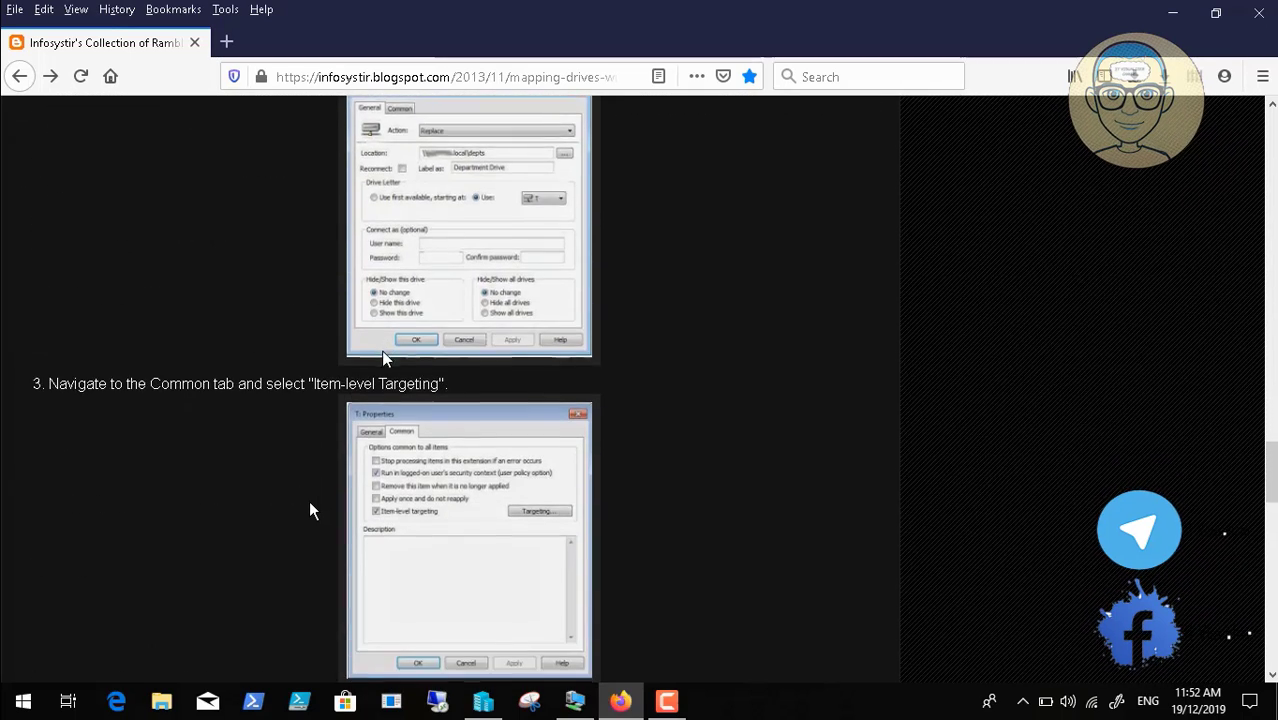
scroll(310, 511, down, 8)
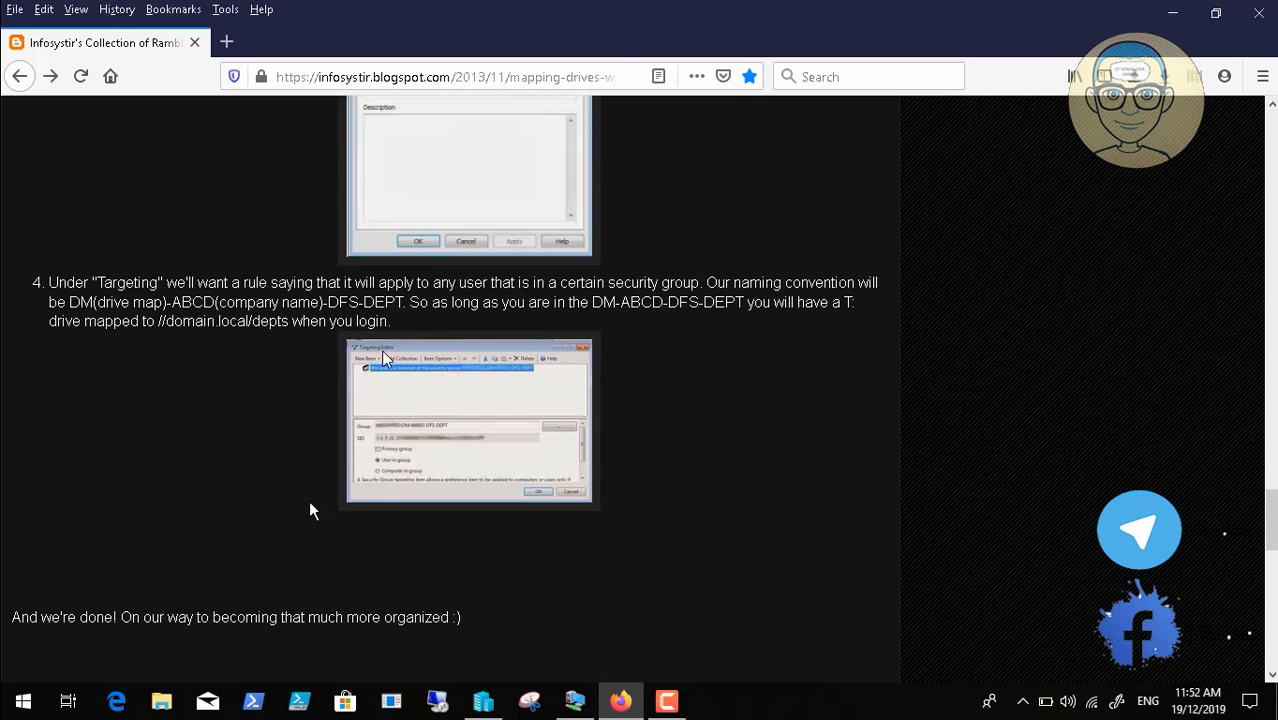
scroll(310, 510, up, 1)
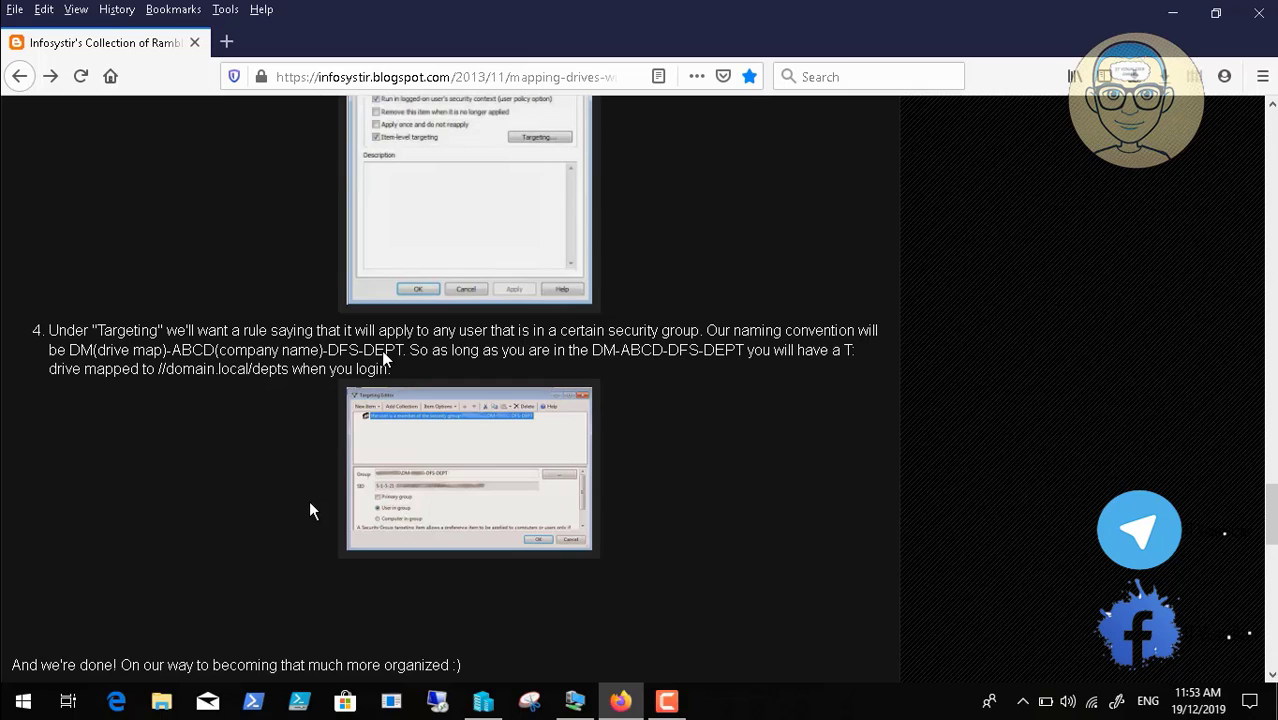
- Pause the recording, skip ahead past the blog article to the management console and resume playback
key(space)
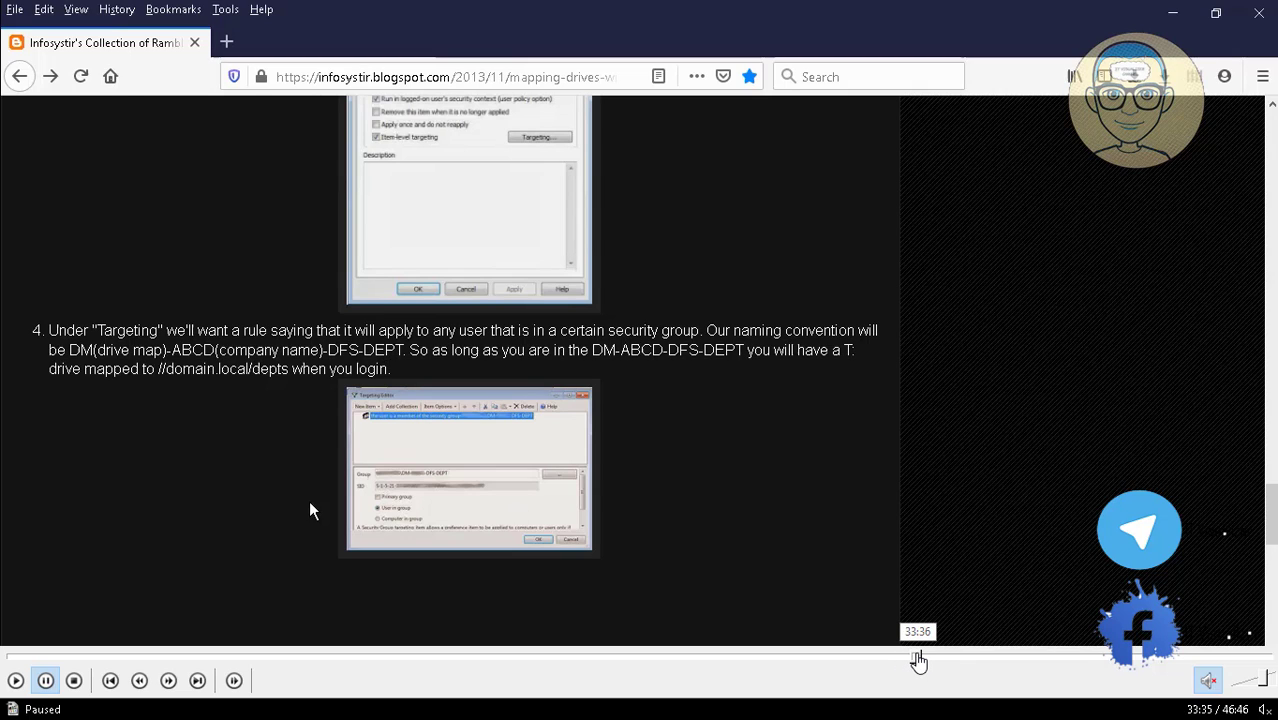
click(918, 660)
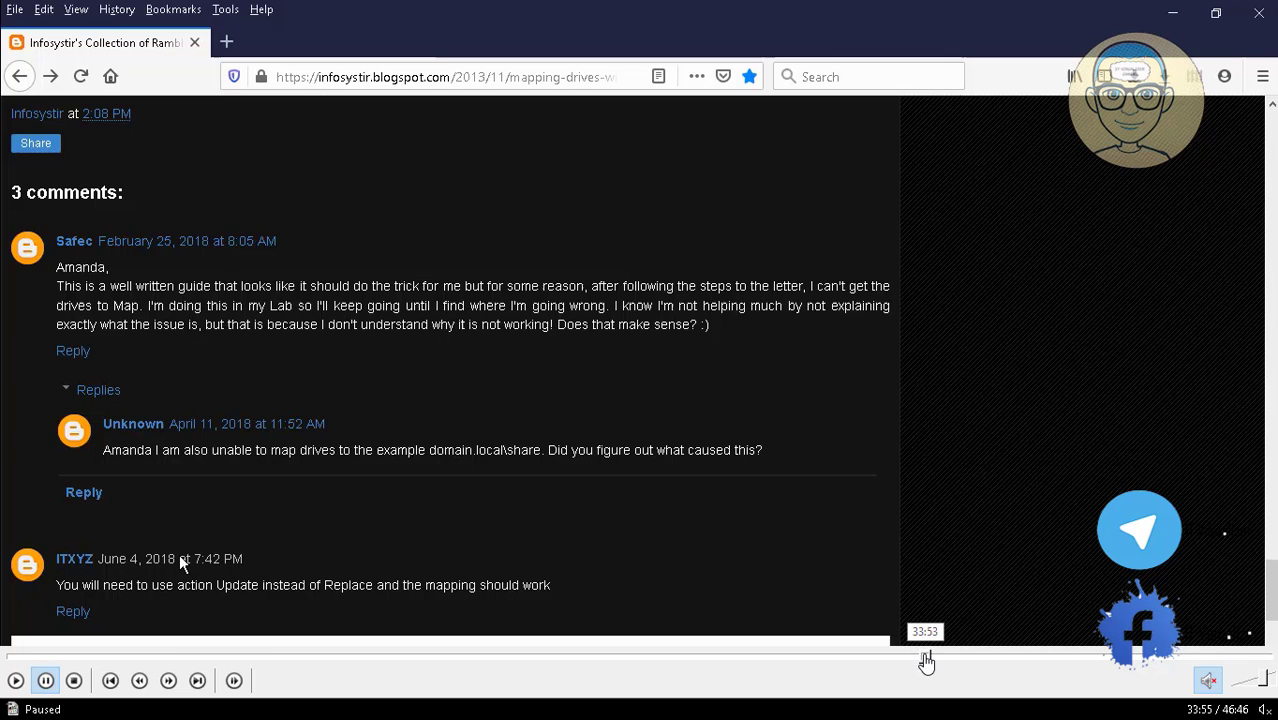
click(930, 660)
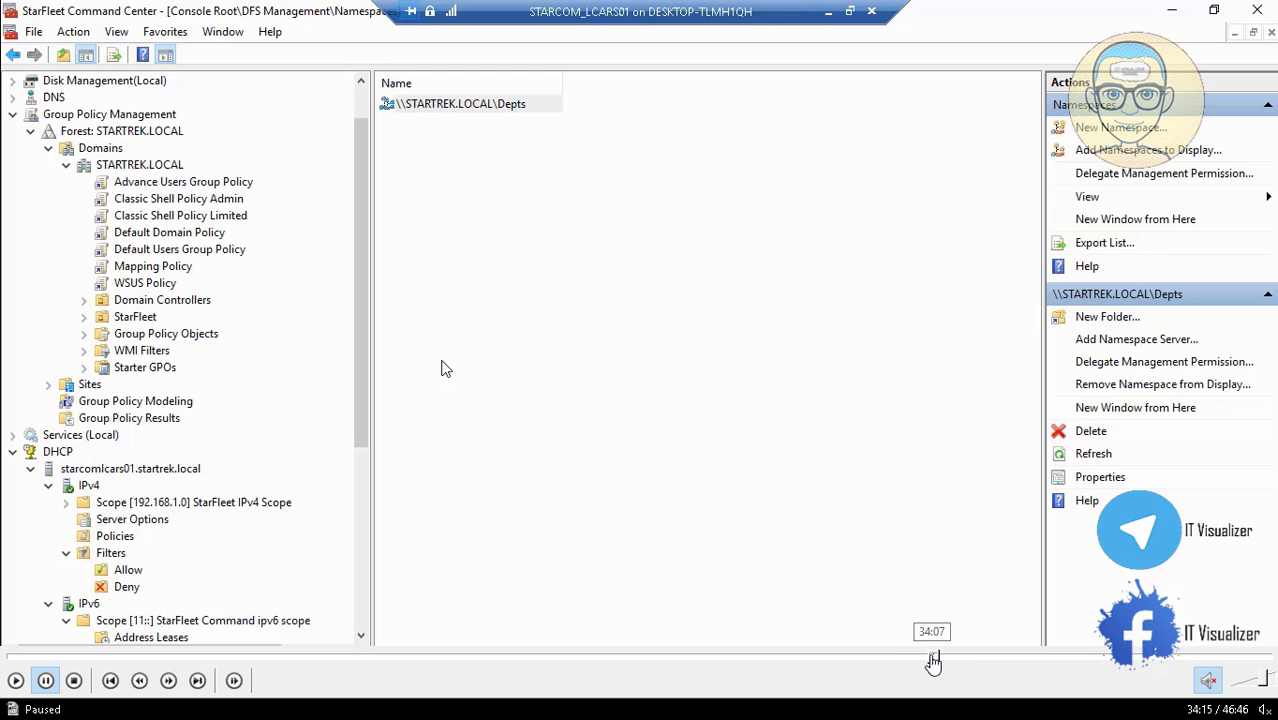
click(15, 680)
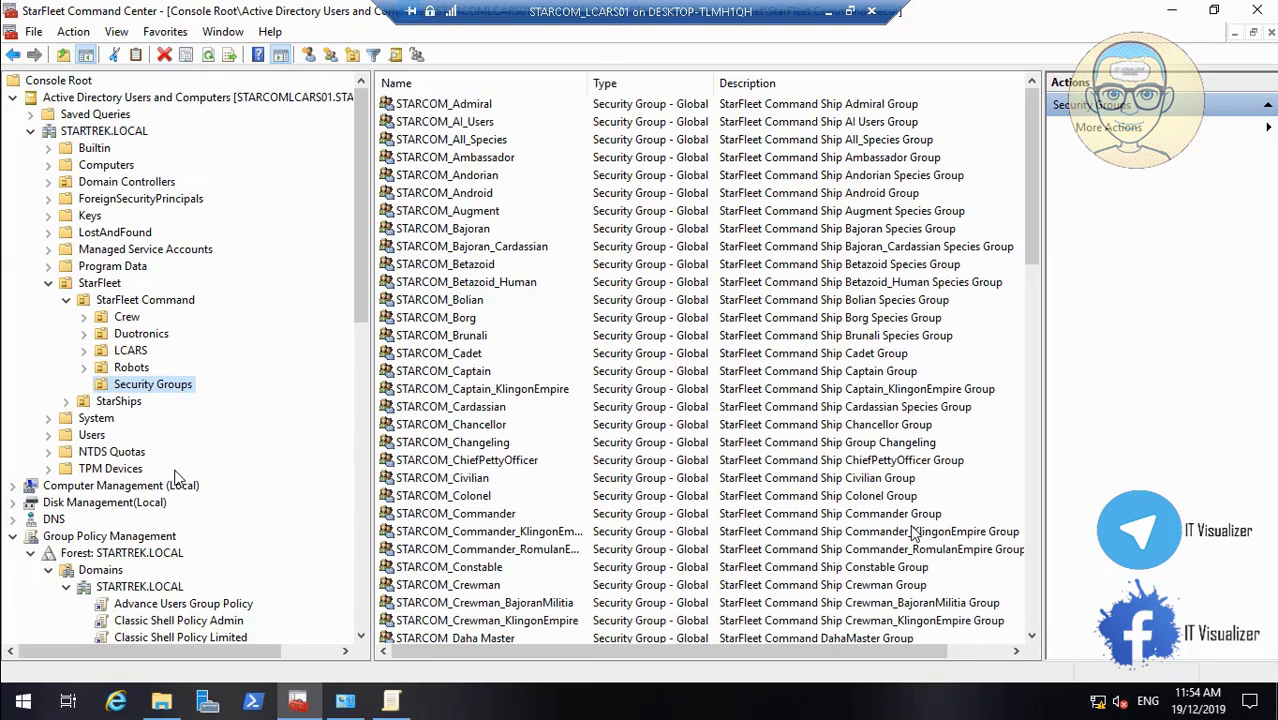
- Create a global security group named STARCOM_DFS_Share in the StarFleet Command Security Groups container
scroll(1037, 614, down, 15)
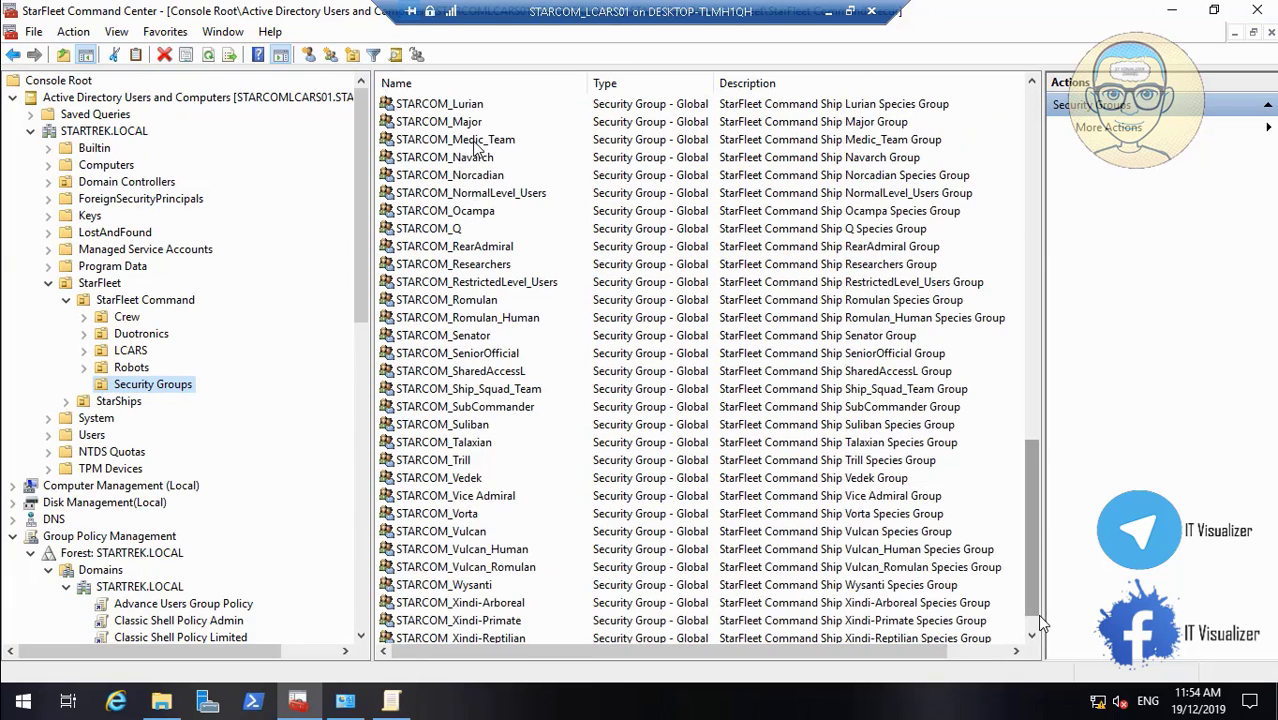
scroll(1037, 637, down, 1)
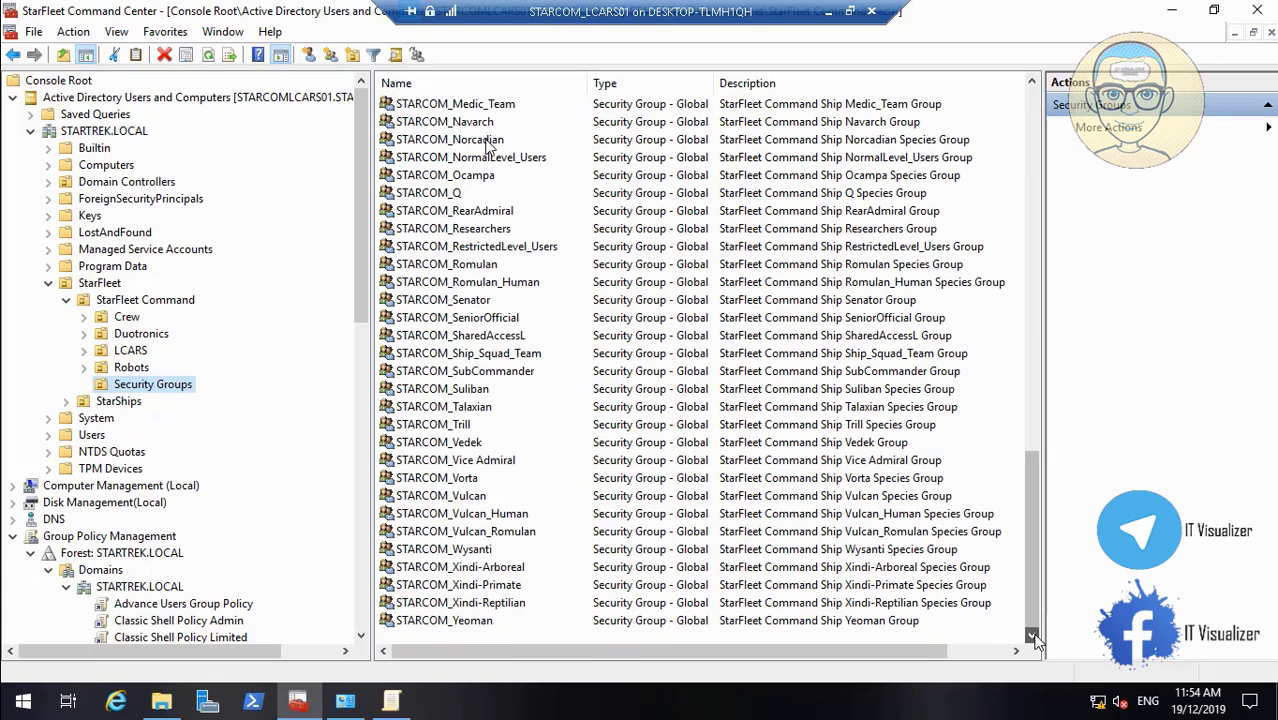
right_click(458, 638)
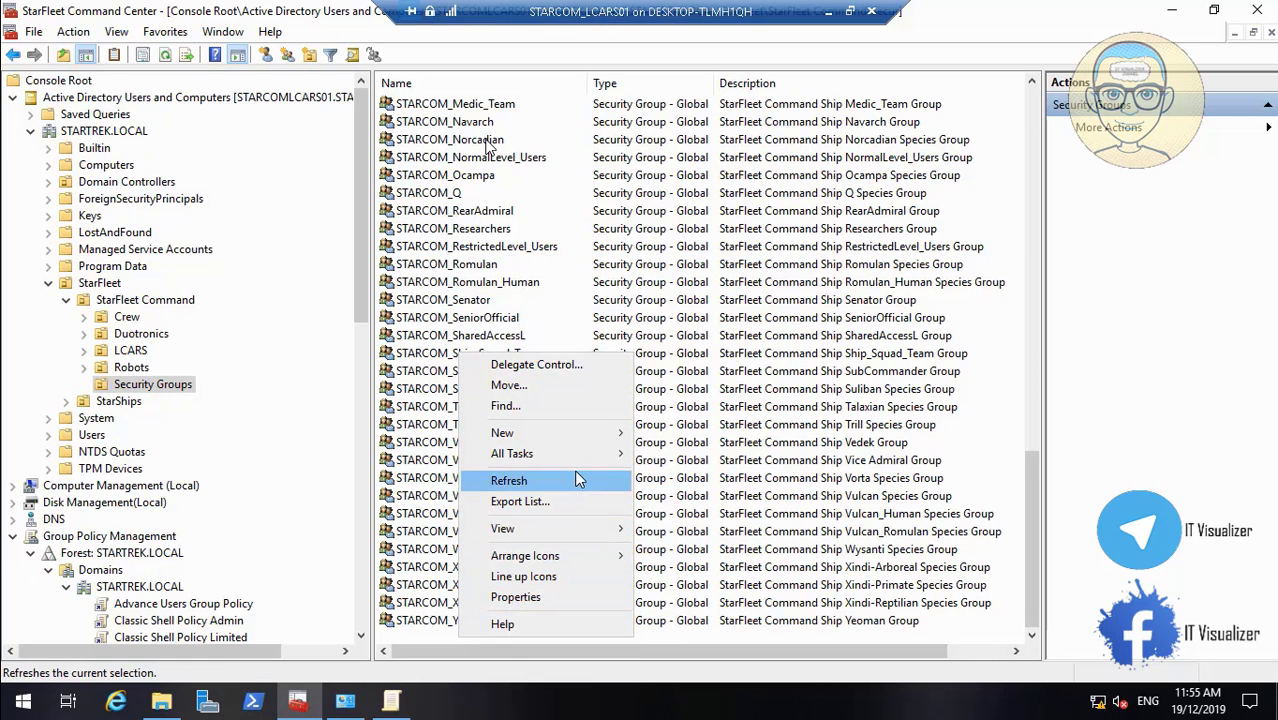
mouse_move(585, 440)
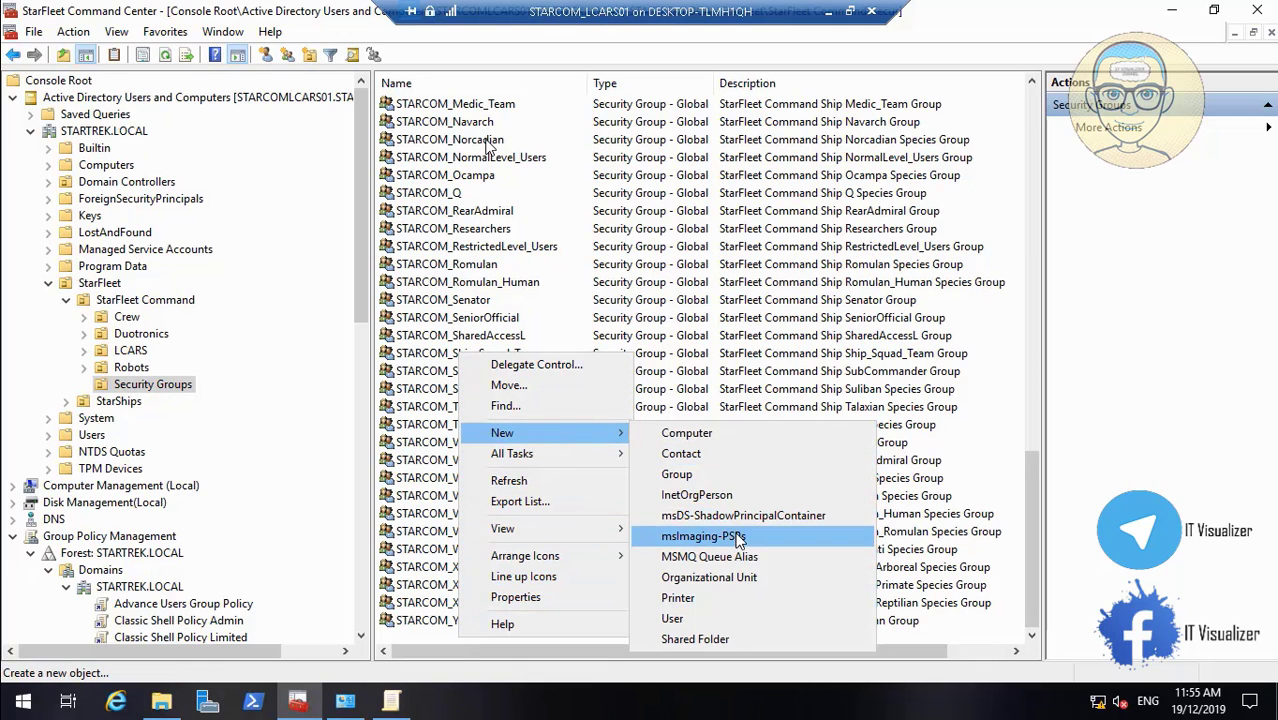
click(738, 477)
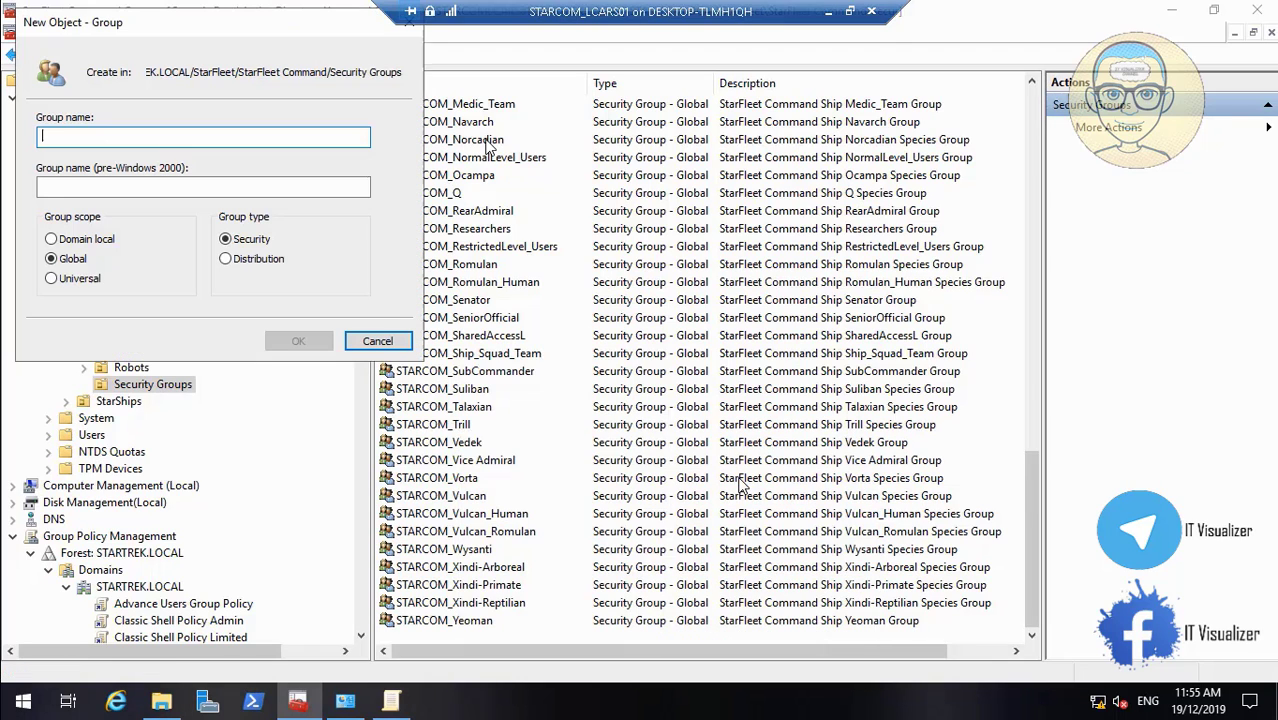
text(S)
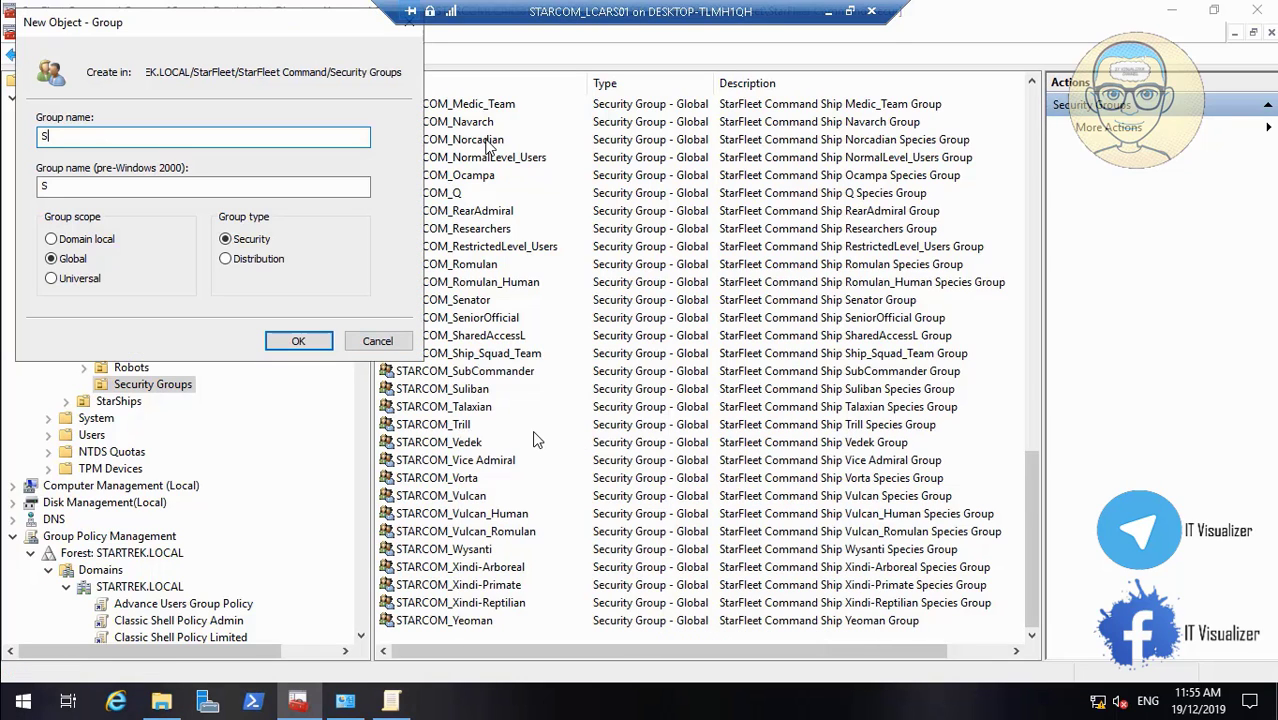
text(TARCOM_DFS_Share)
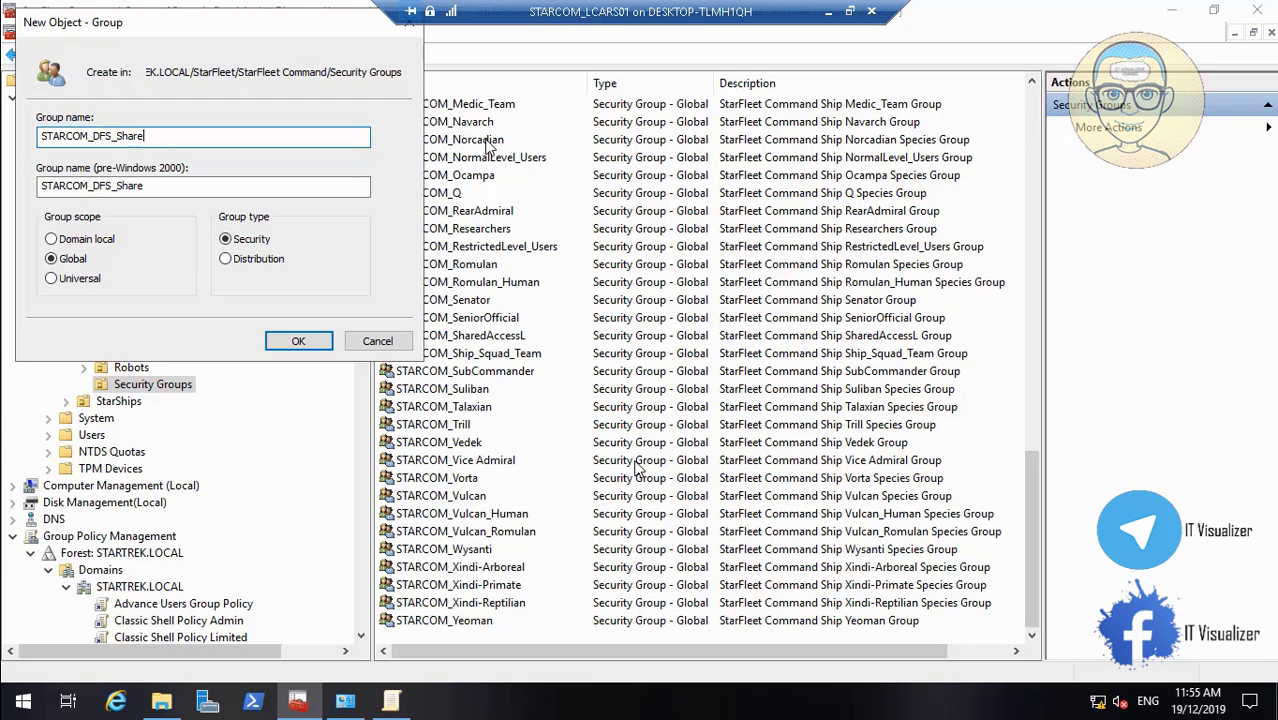
click(312, 350)
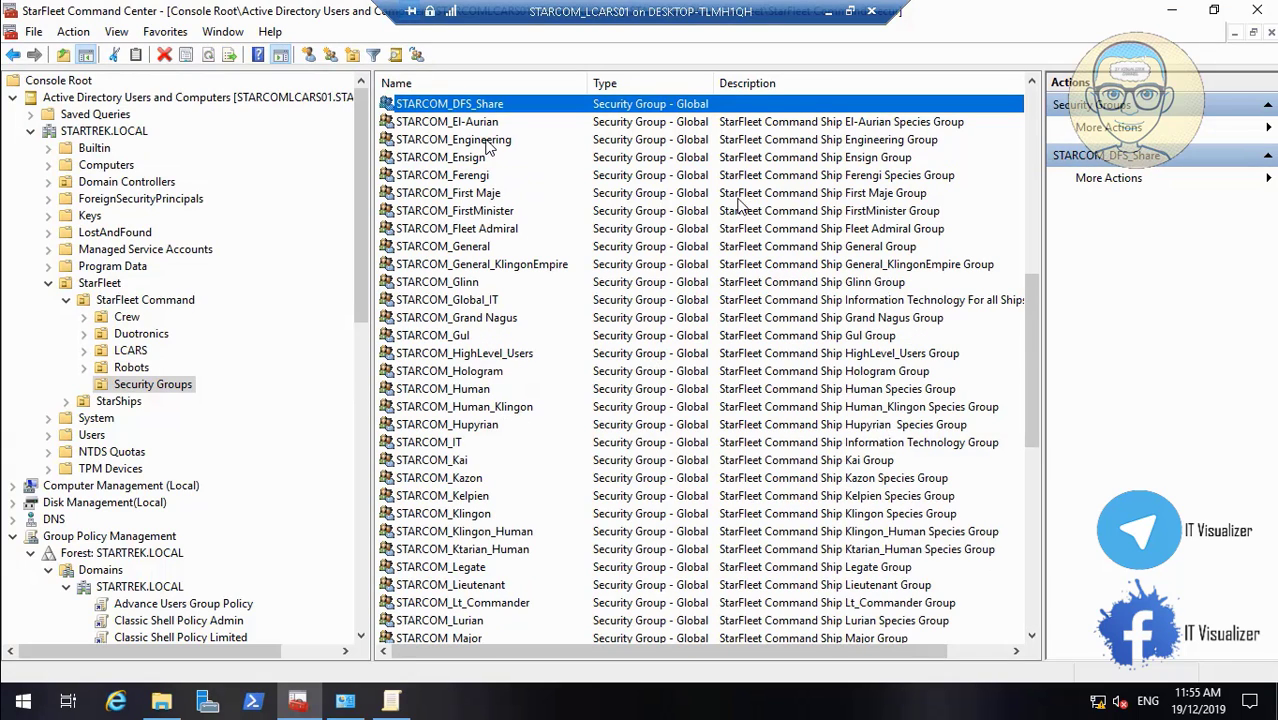
- Set the STARCOM_DFS_Share group's description to DFS Share Group and start adding a member to it
drag(714, 83, 769, 83)
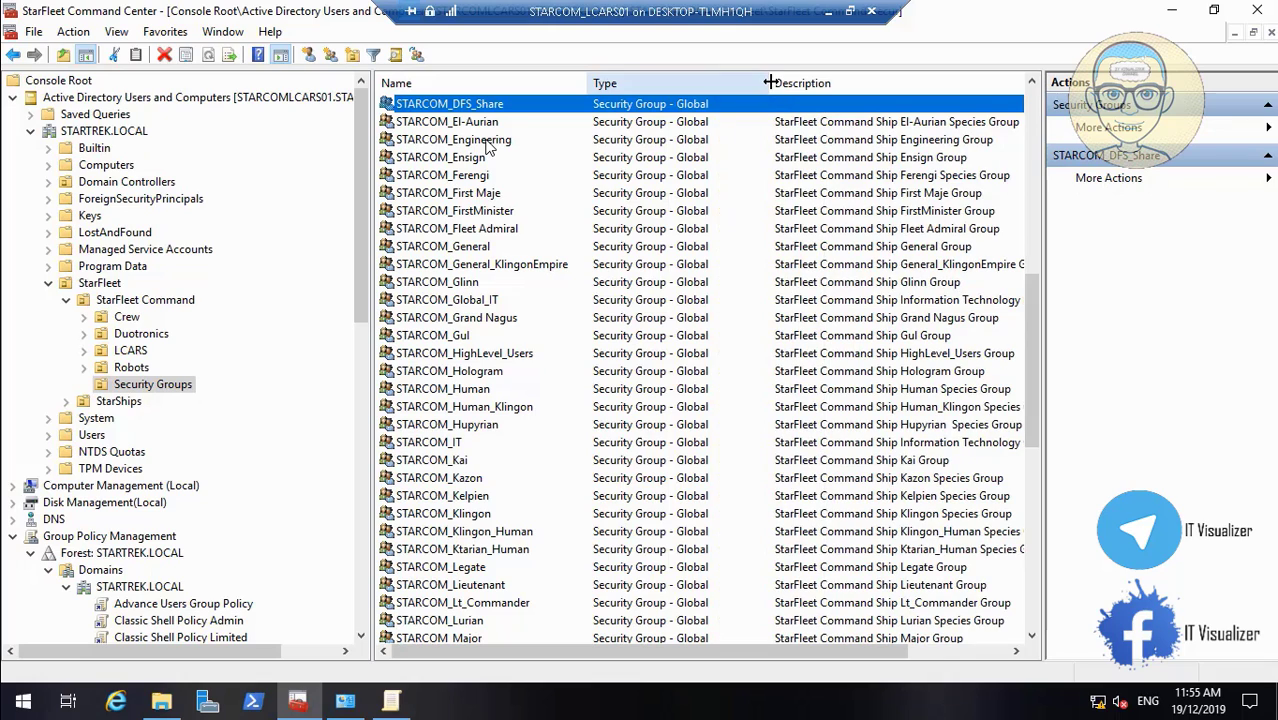
double_click(540, 113)
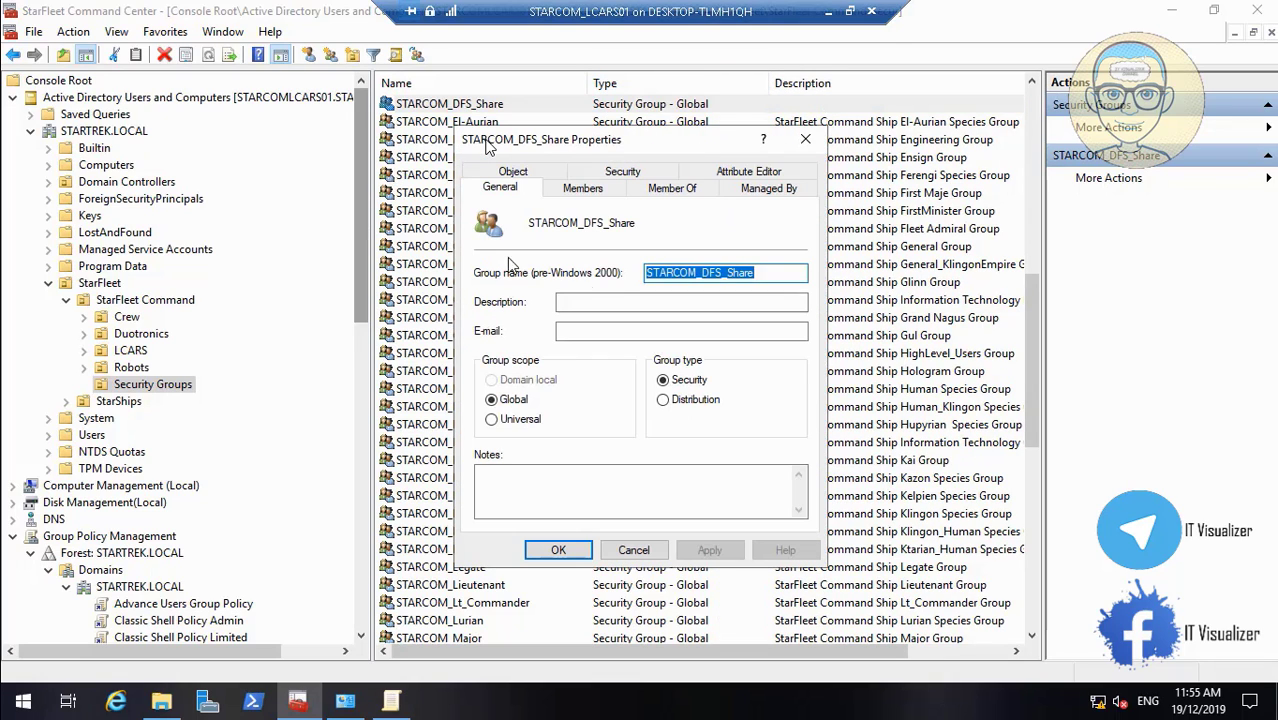
click(589, 303)
text(DFS )
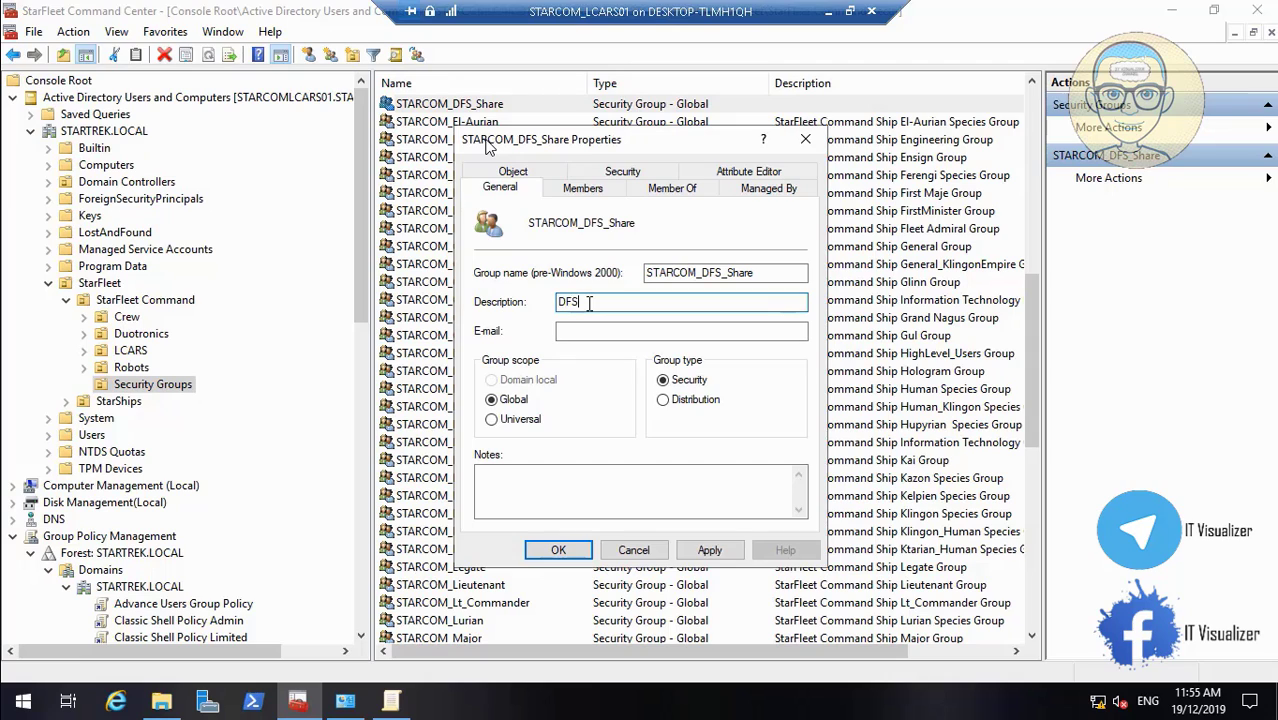
text(Share Group)
click(606, 192)
click(508, 497)
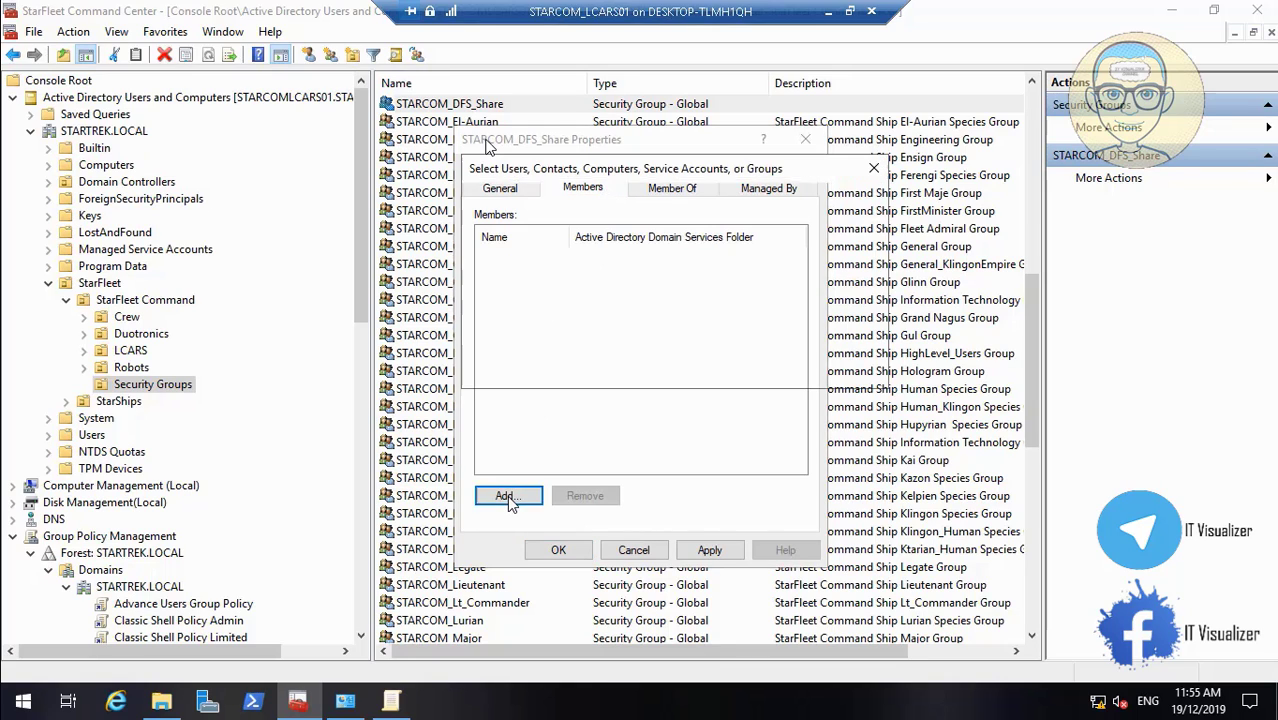
click(532, 371)
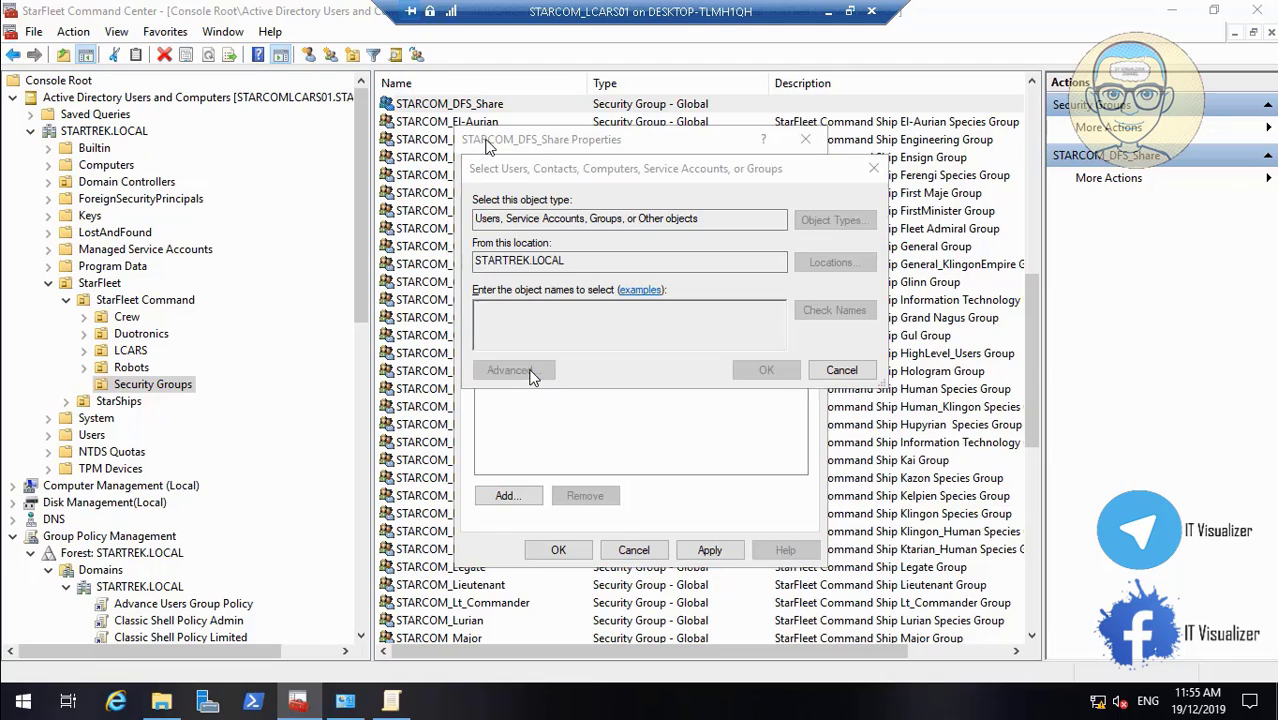
click(900, 326)
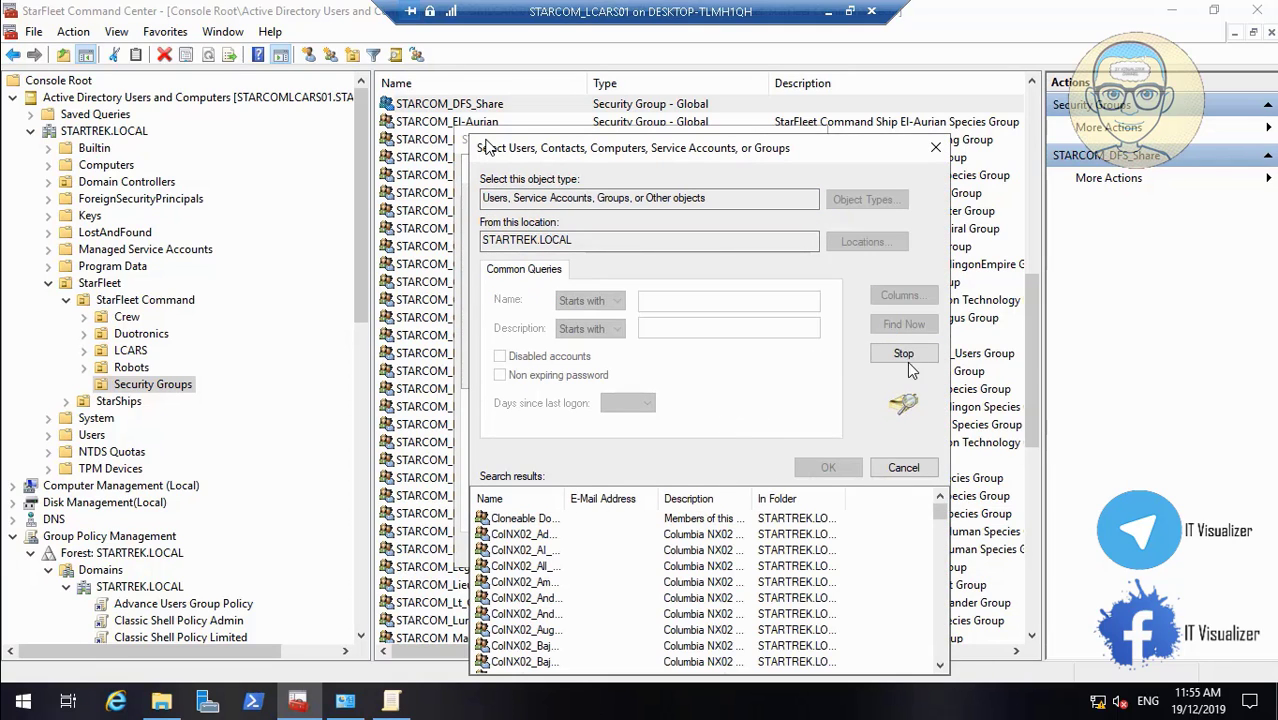
click(904, 468)
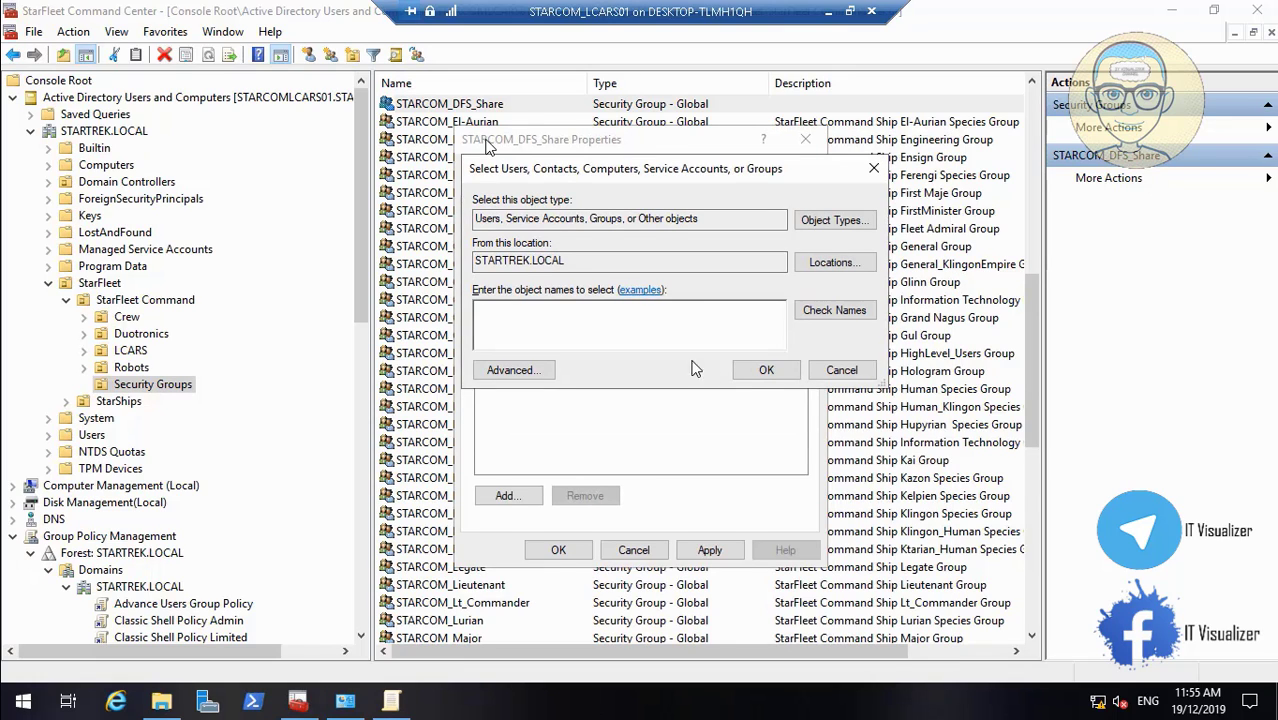
- Add STARCOM_All_Species as a member of STARCOM_DFS_Share and save the group's properties
text(STARCOM_all)
click(847, 314)
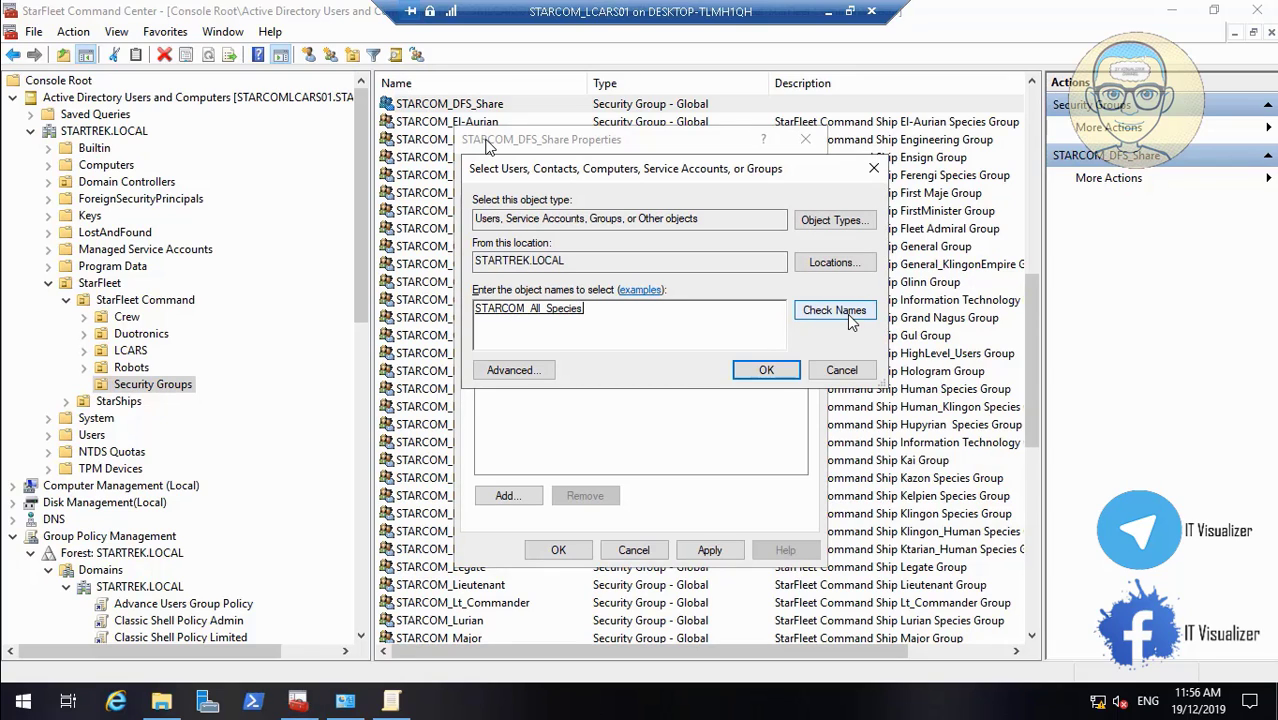
click(792, 368)
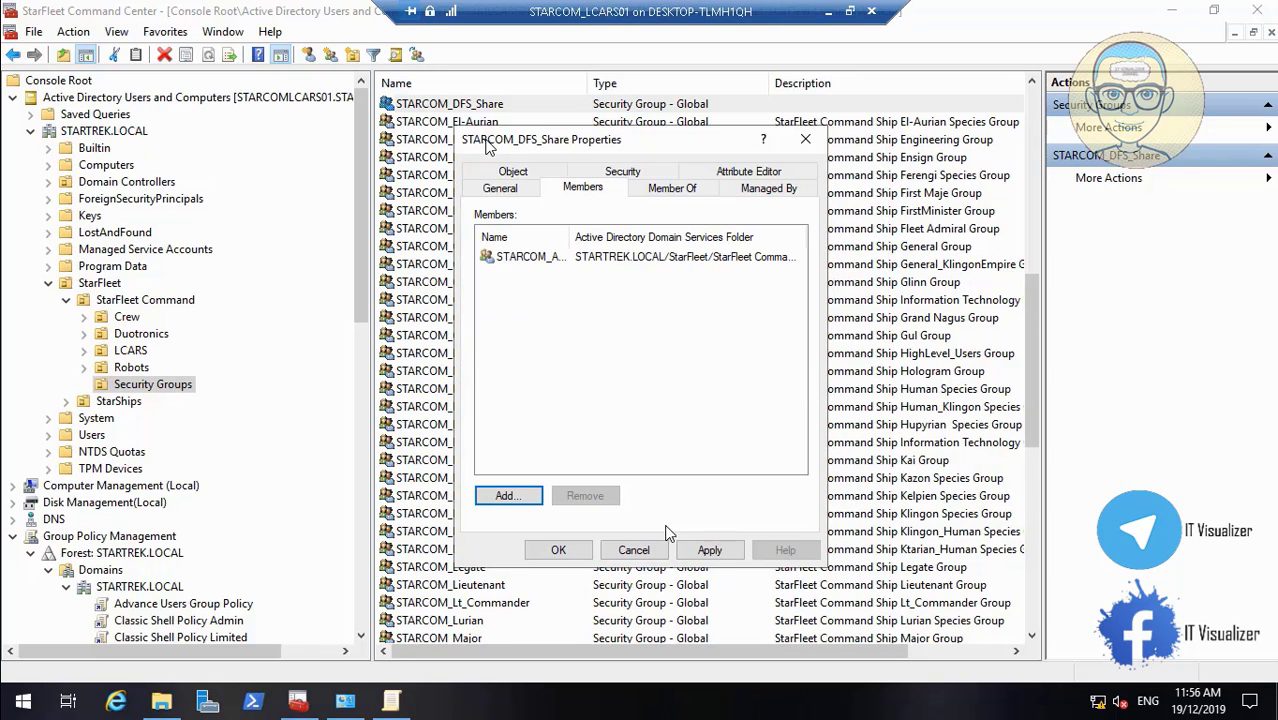
click(709, 550)
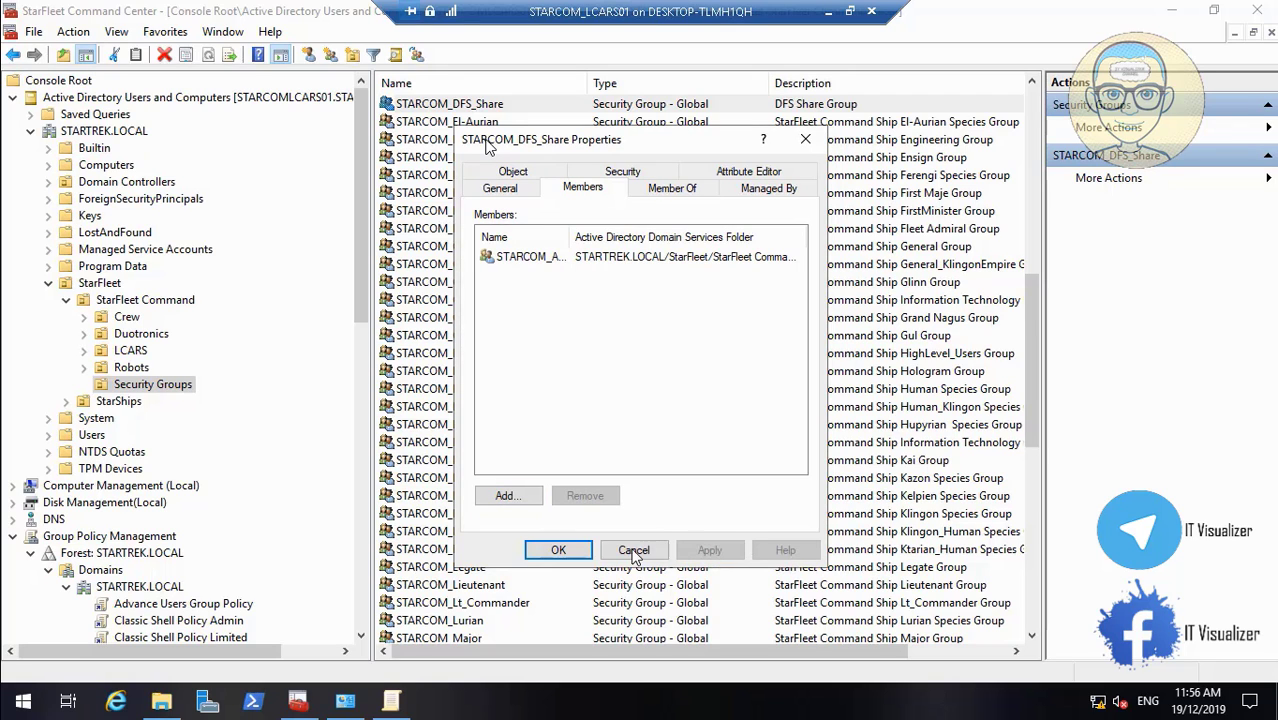
click(558, 550)
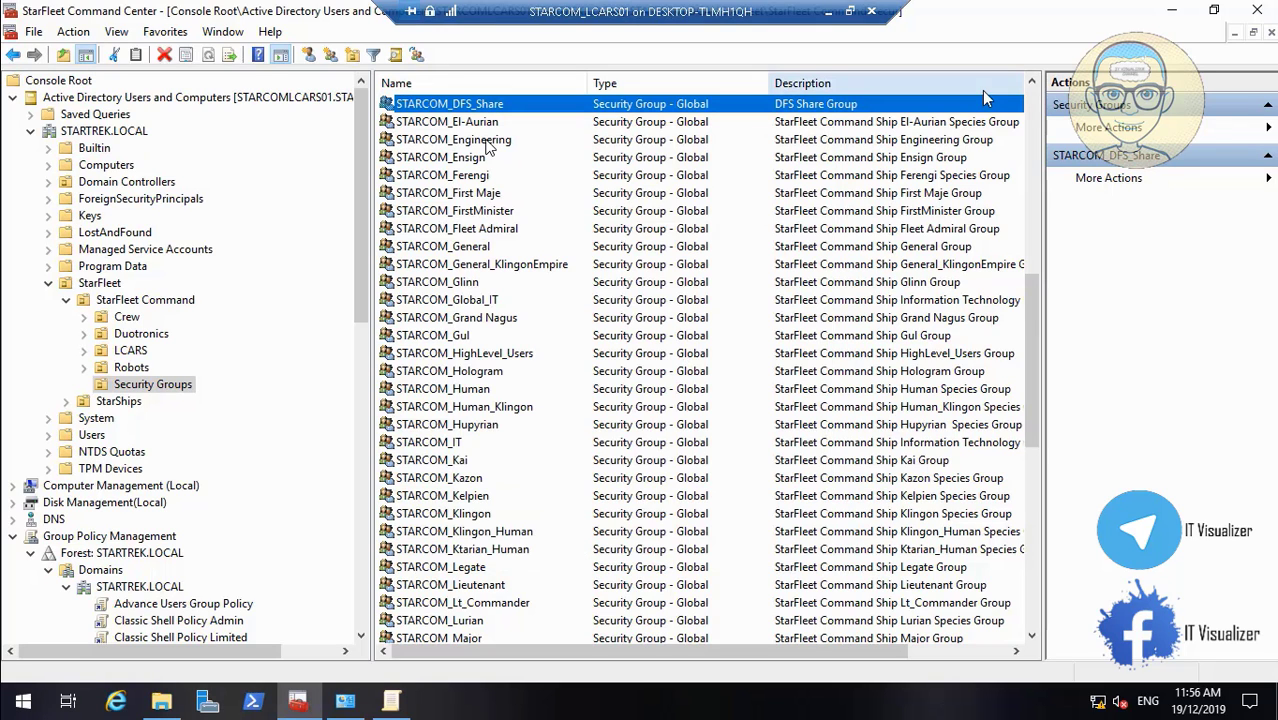
click(1172, 10)
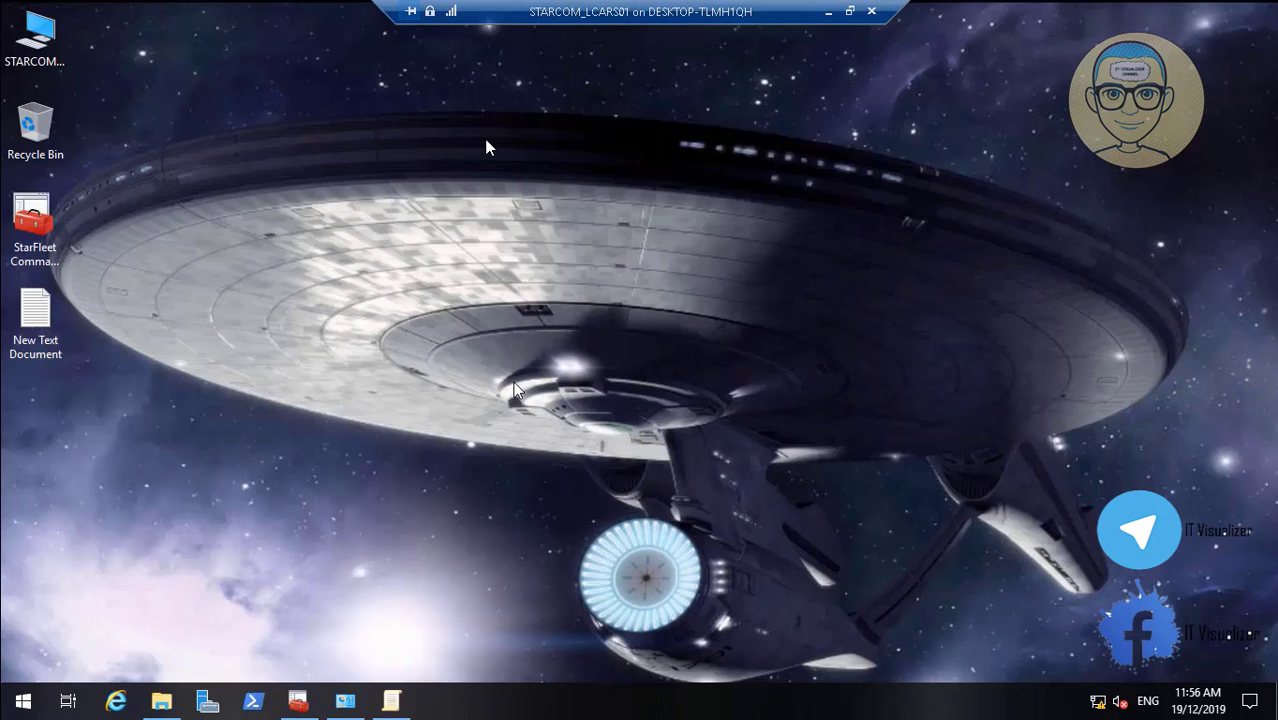
click(297, 705)
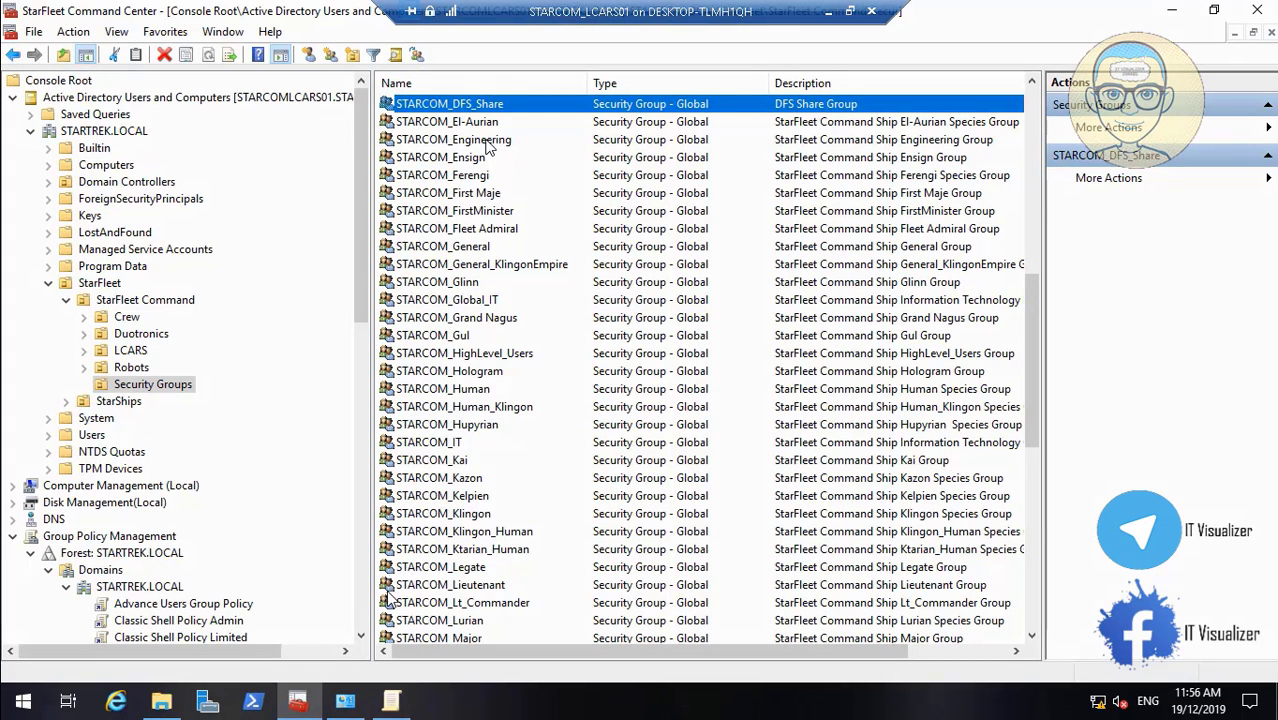
- Remove STARCOM_Engineering from the explicit view permissions of the Engineering folder in the \\STARTREK.LOCAL\Depts namespace and start adding another group
scroll(361, 617, down, 10)
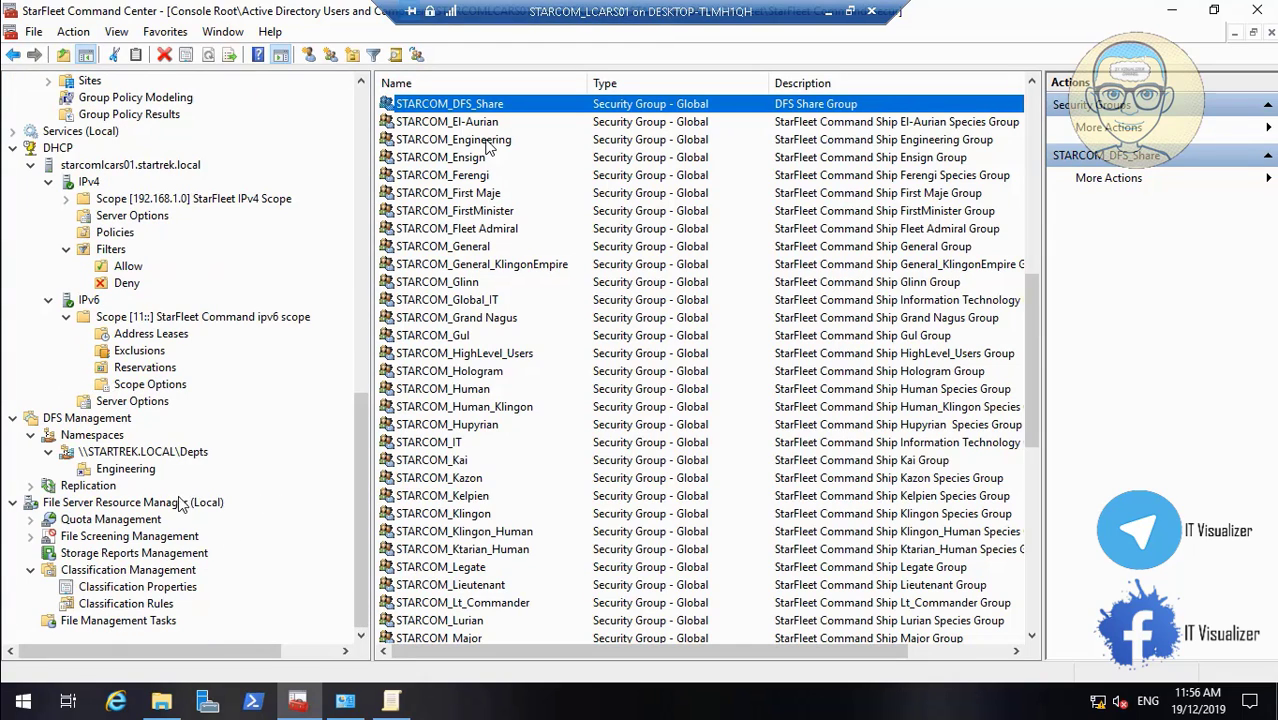
click(138, 473)
right_click(139, 476)
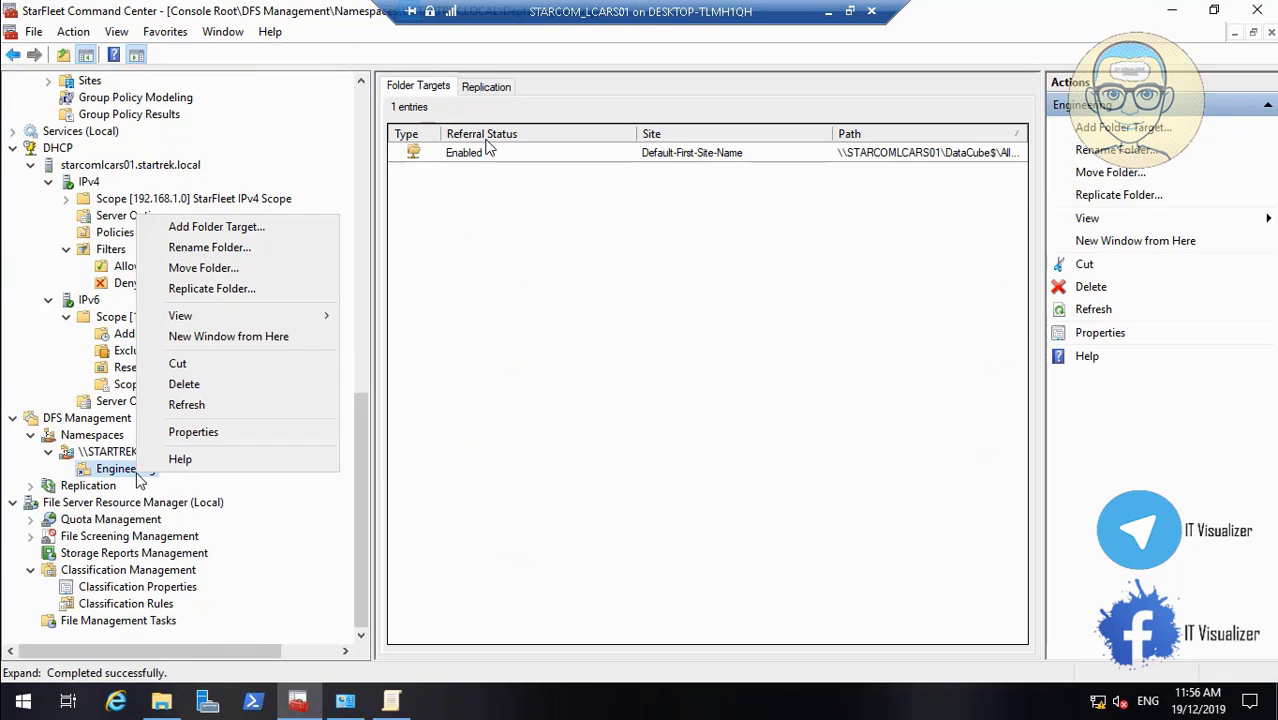
click(206, 432)
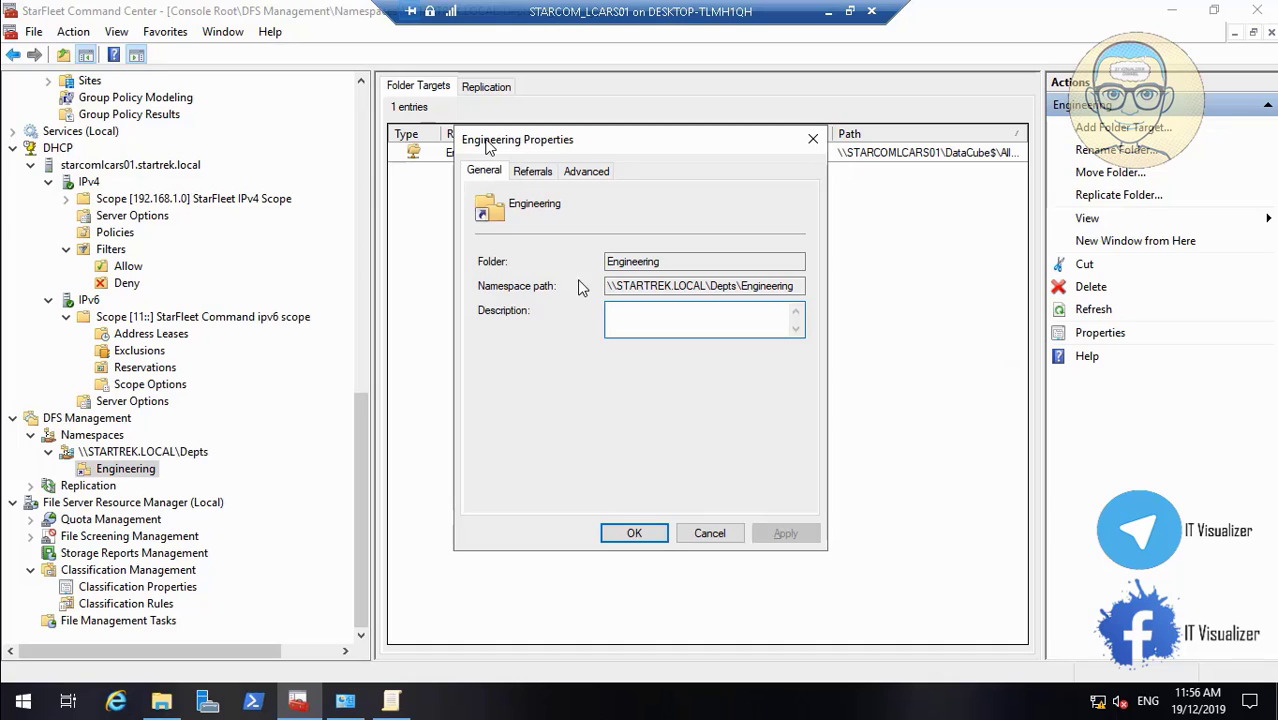
click(532, 171)
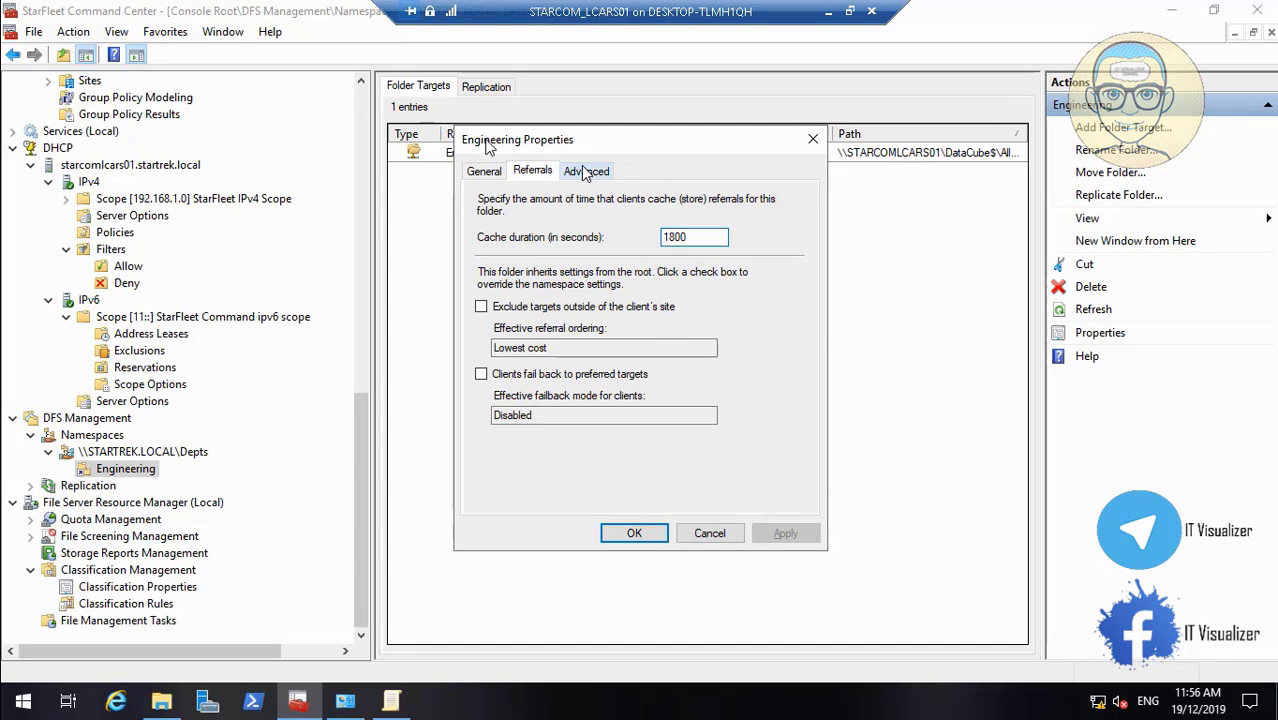
click(586, 171)
click(577, 376)
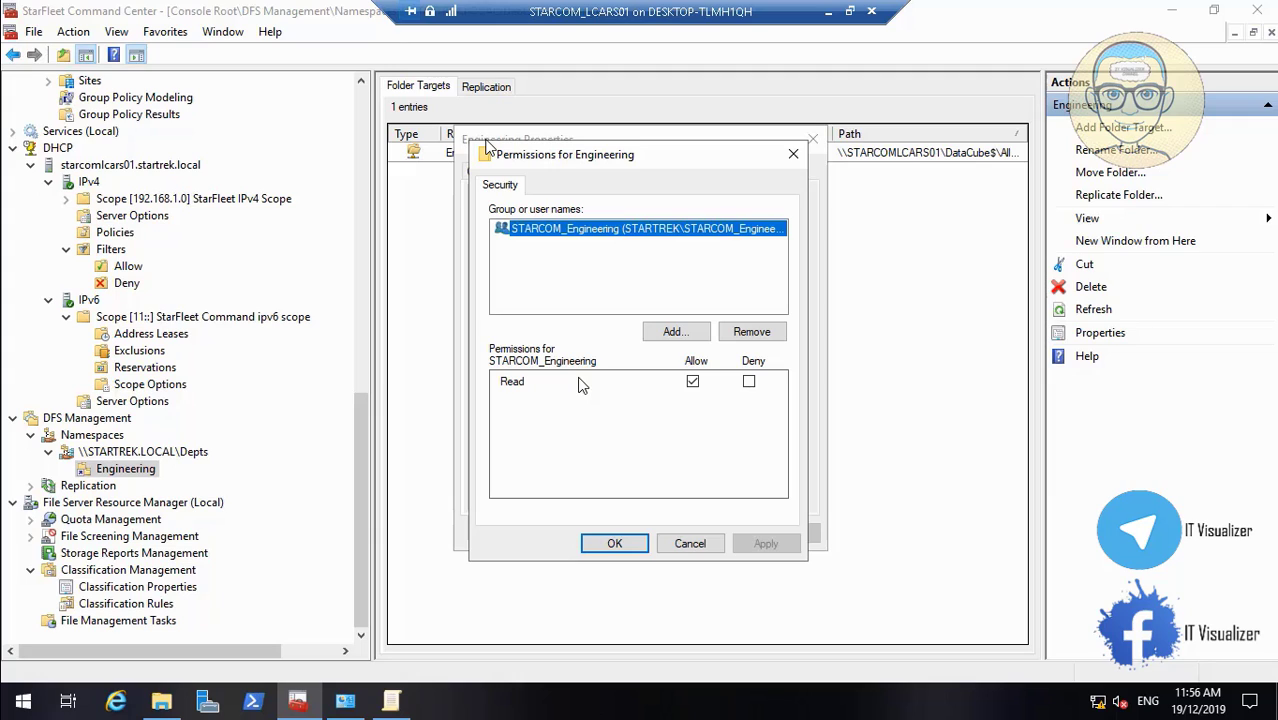
click(751, 335)
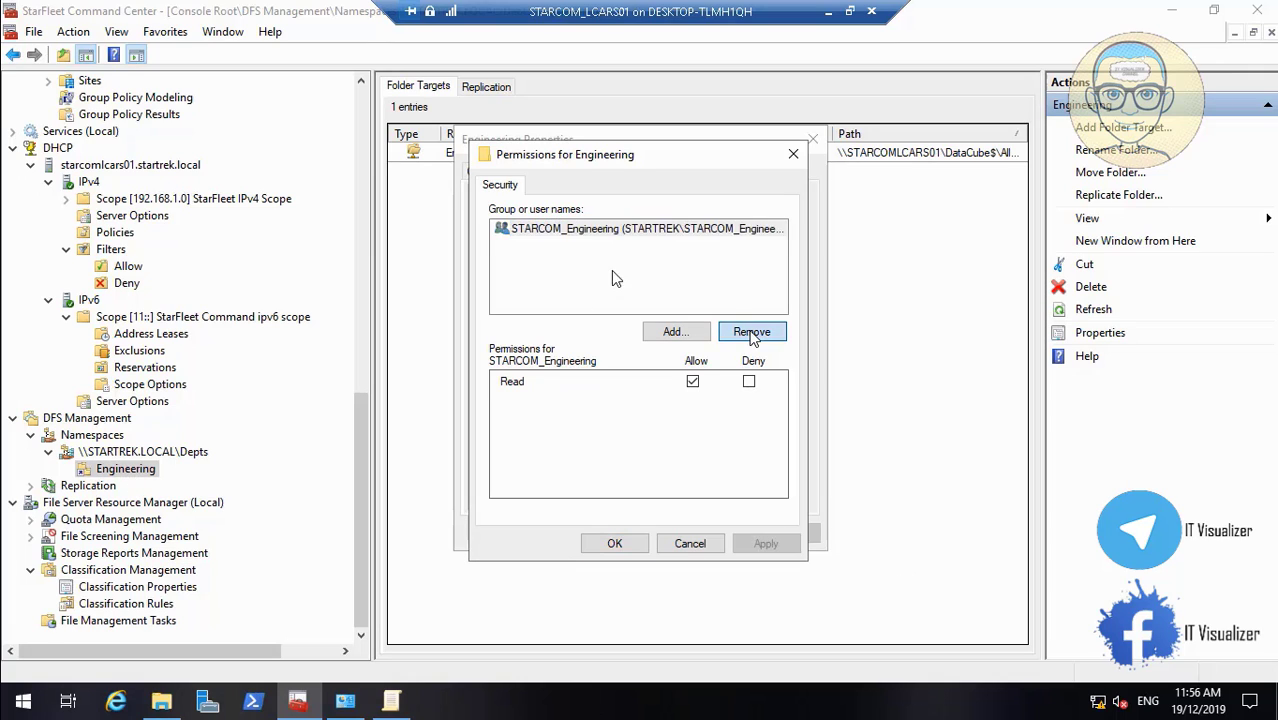
click(675, 332)
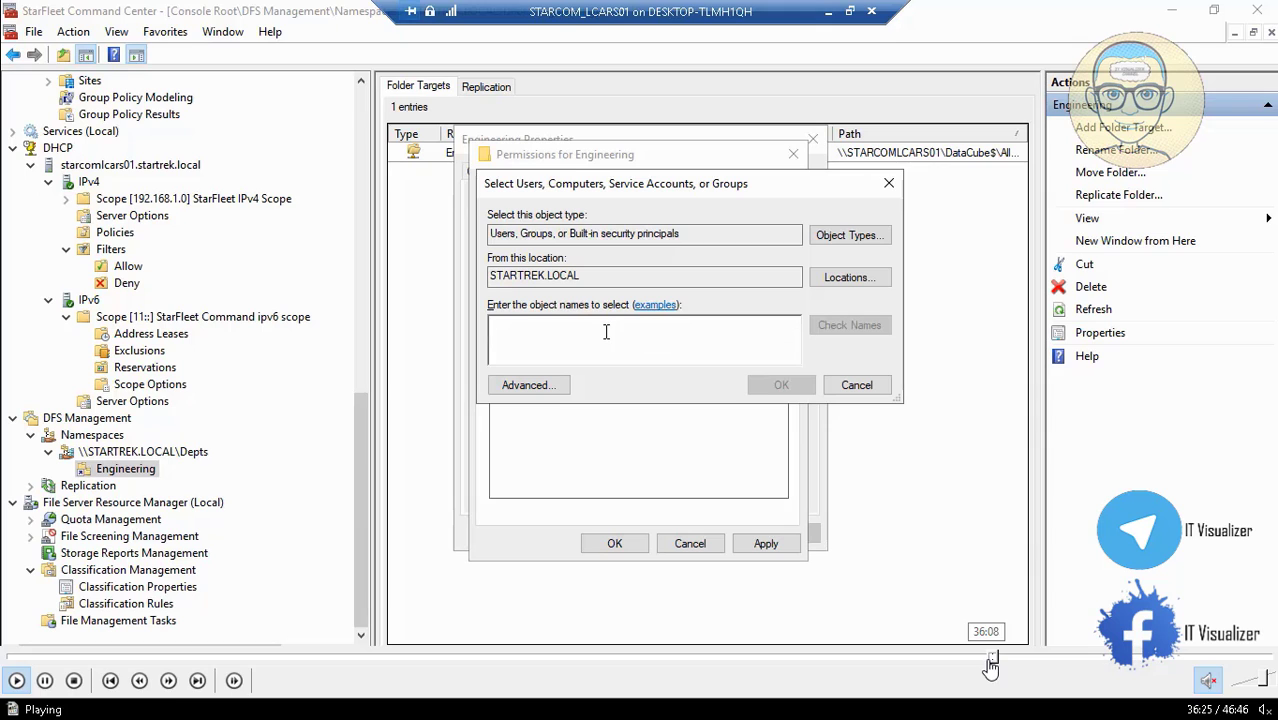
click(998, 657)
click(758, 543)
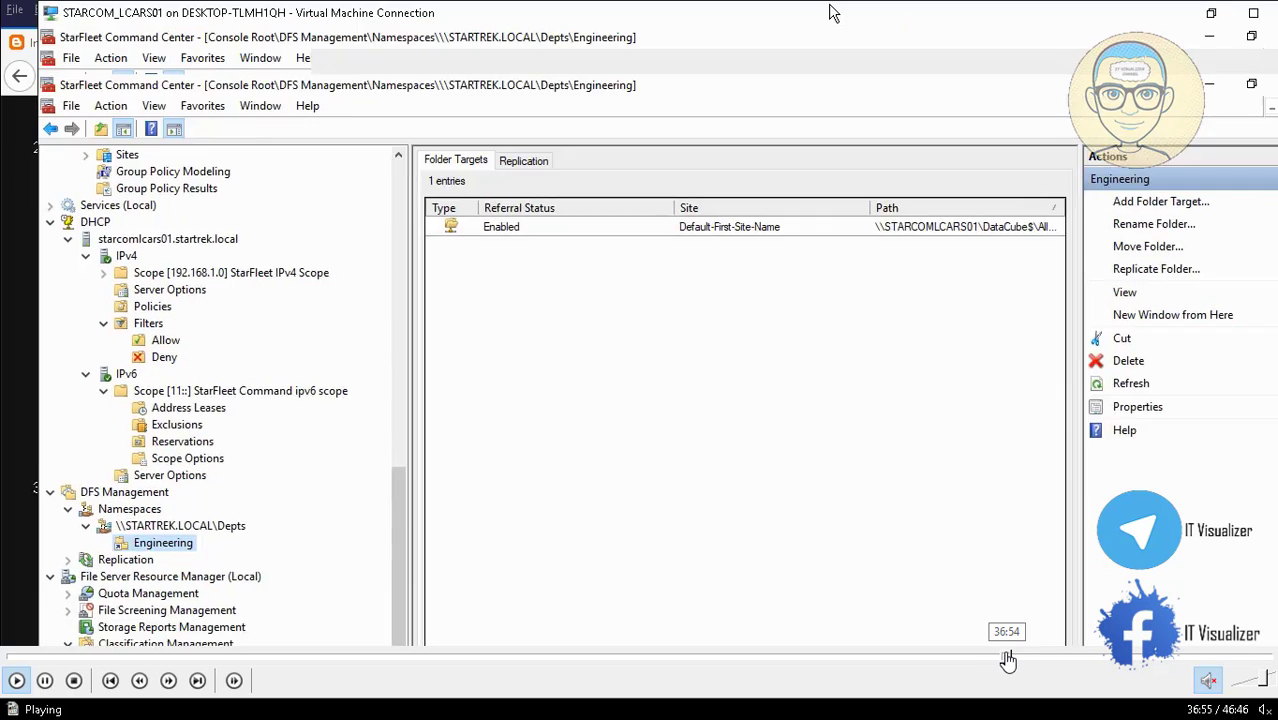
click(1008, 658)
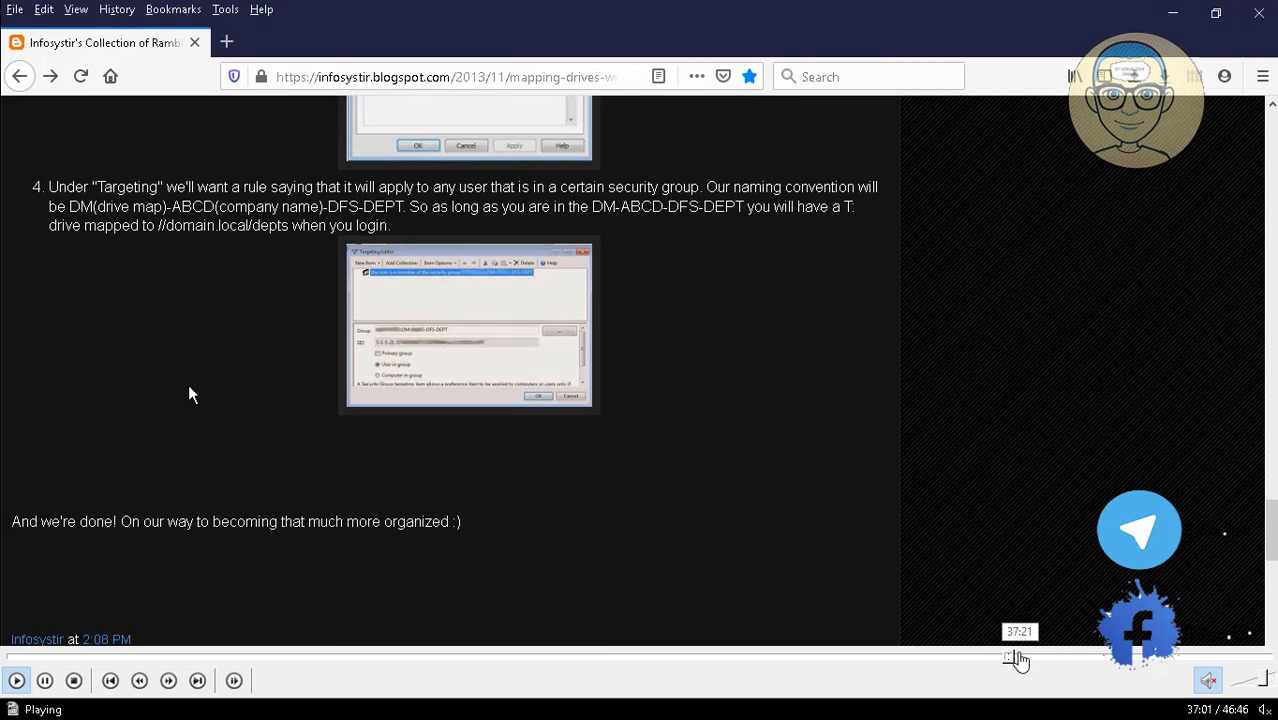
click(1015, 658)
click(1030, 658)
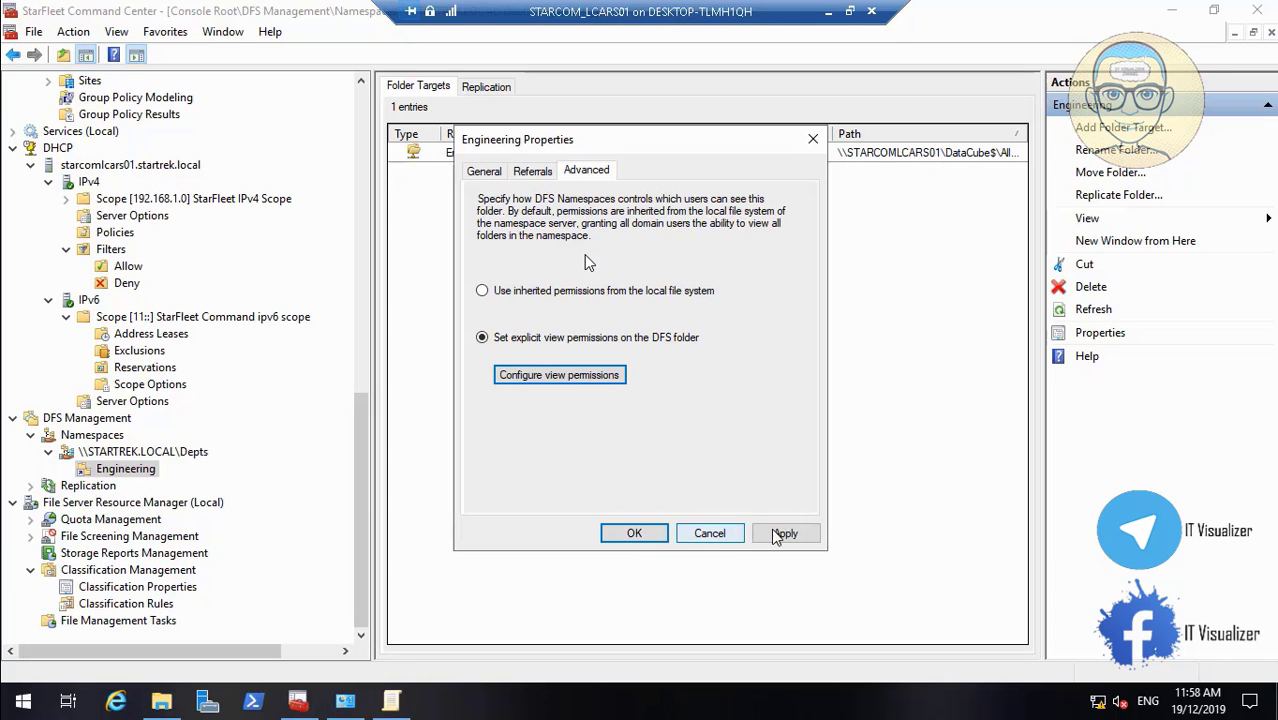
- Confirm the Engineering folder's properties and switch to the browser to review the blog guide's Group Policy Drive Mapping steps
click(636, 534)
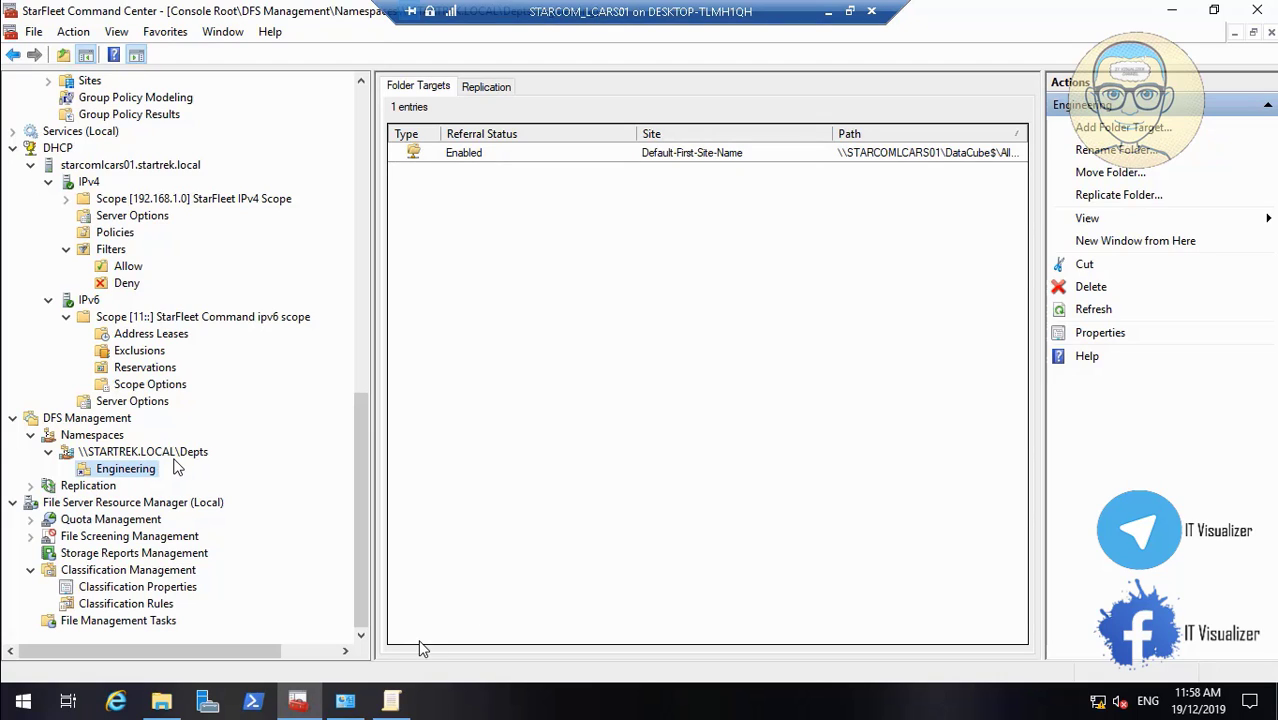
click(828, 11)
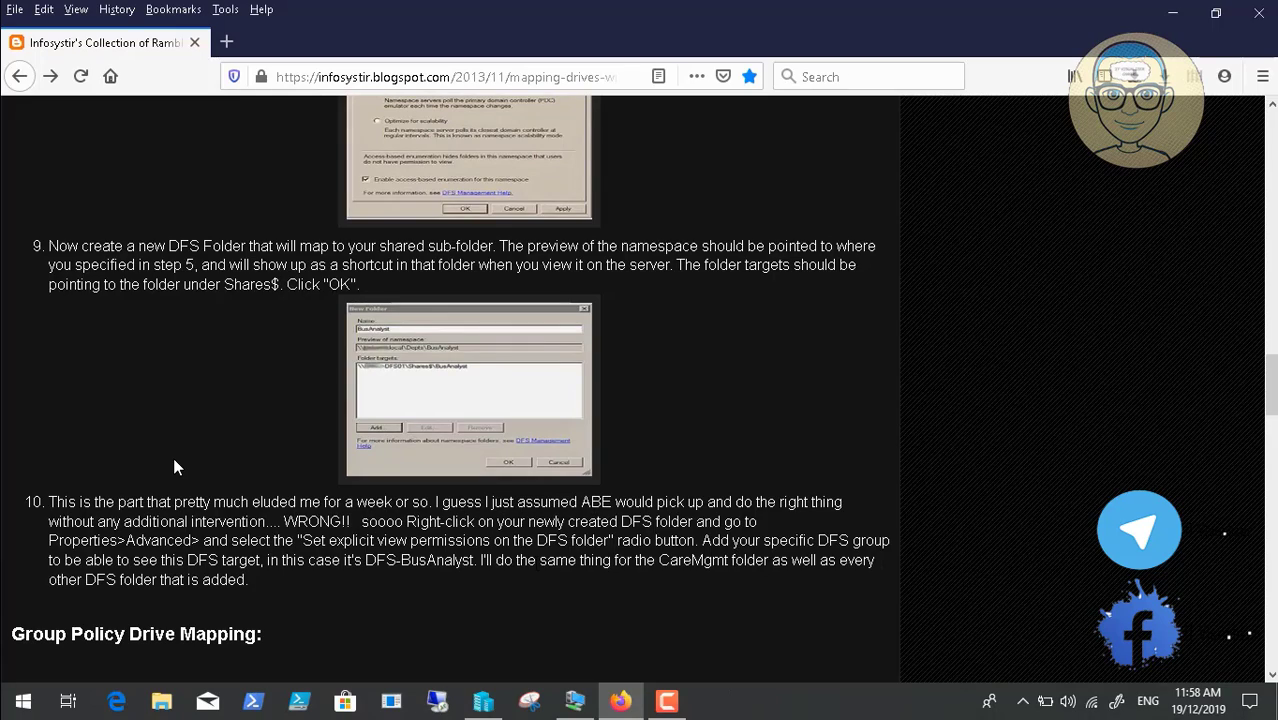
scroll(174, 467, down, 5)
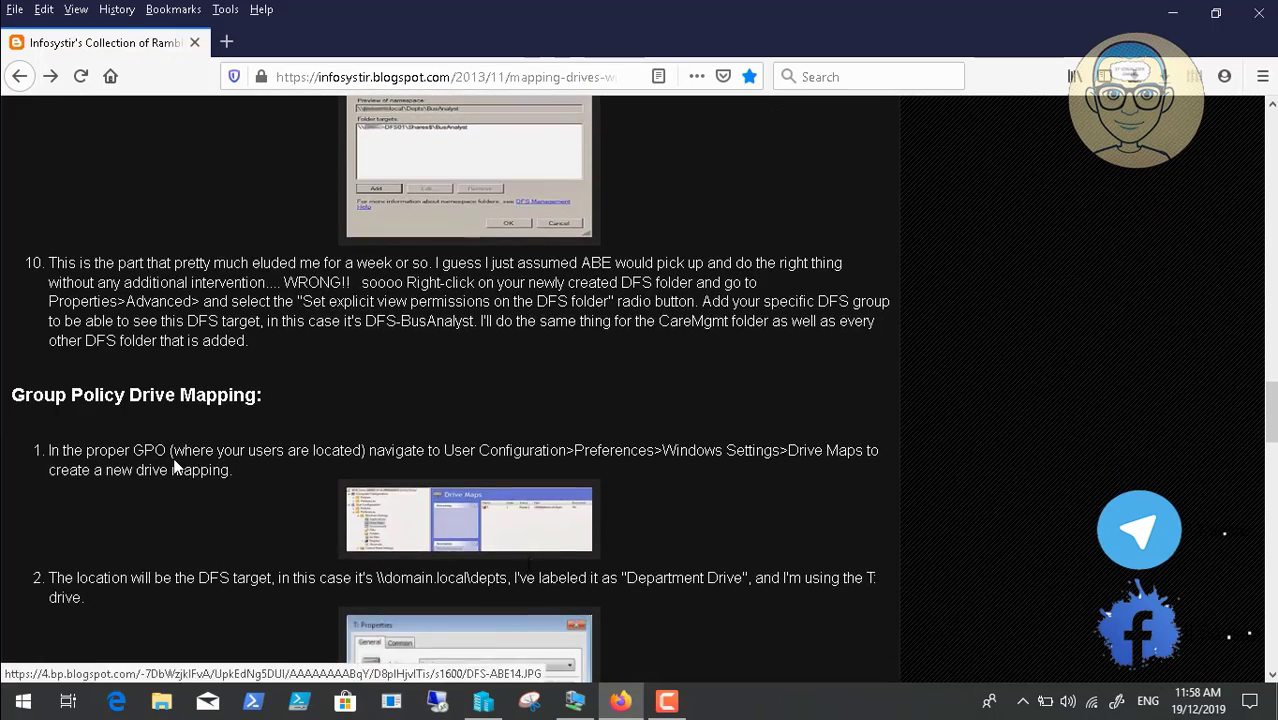
scroll(174, 467, down, 5)
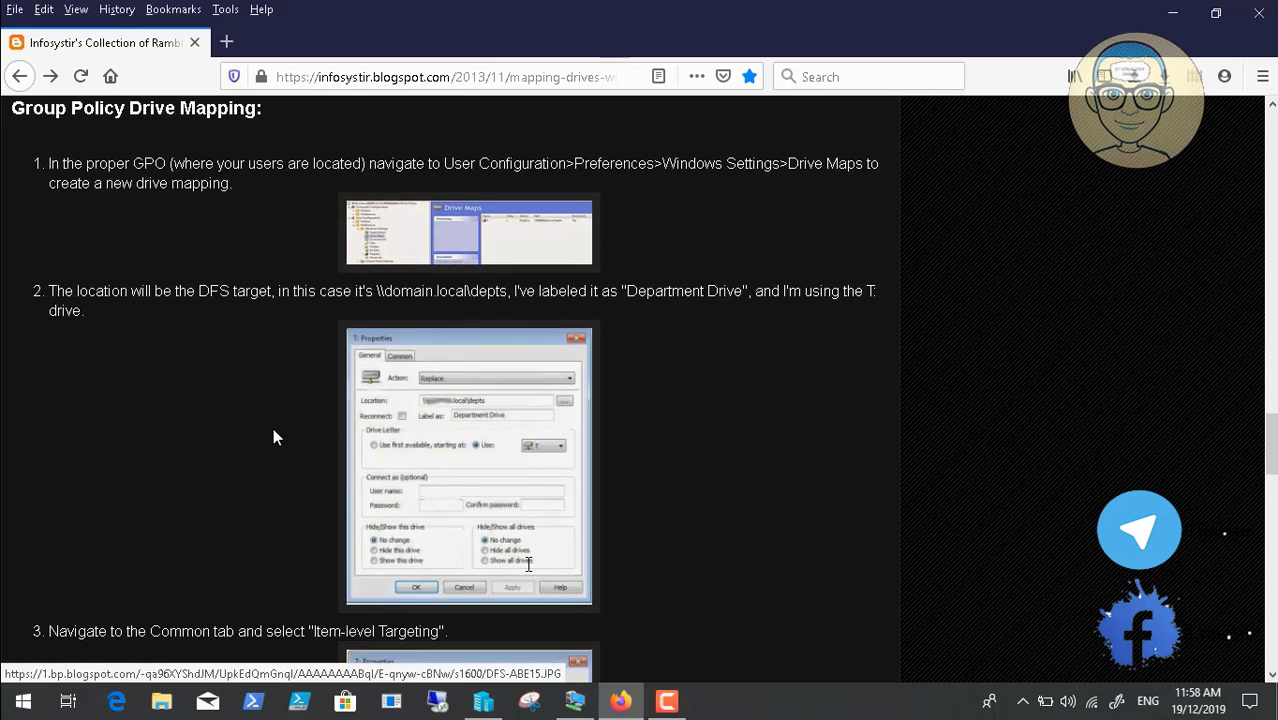
- Review the guide's Group Policy Drive Mapping steps on the drive properties, Item-level Targeting and the security group rule
scroll(274, 432, down, 2)
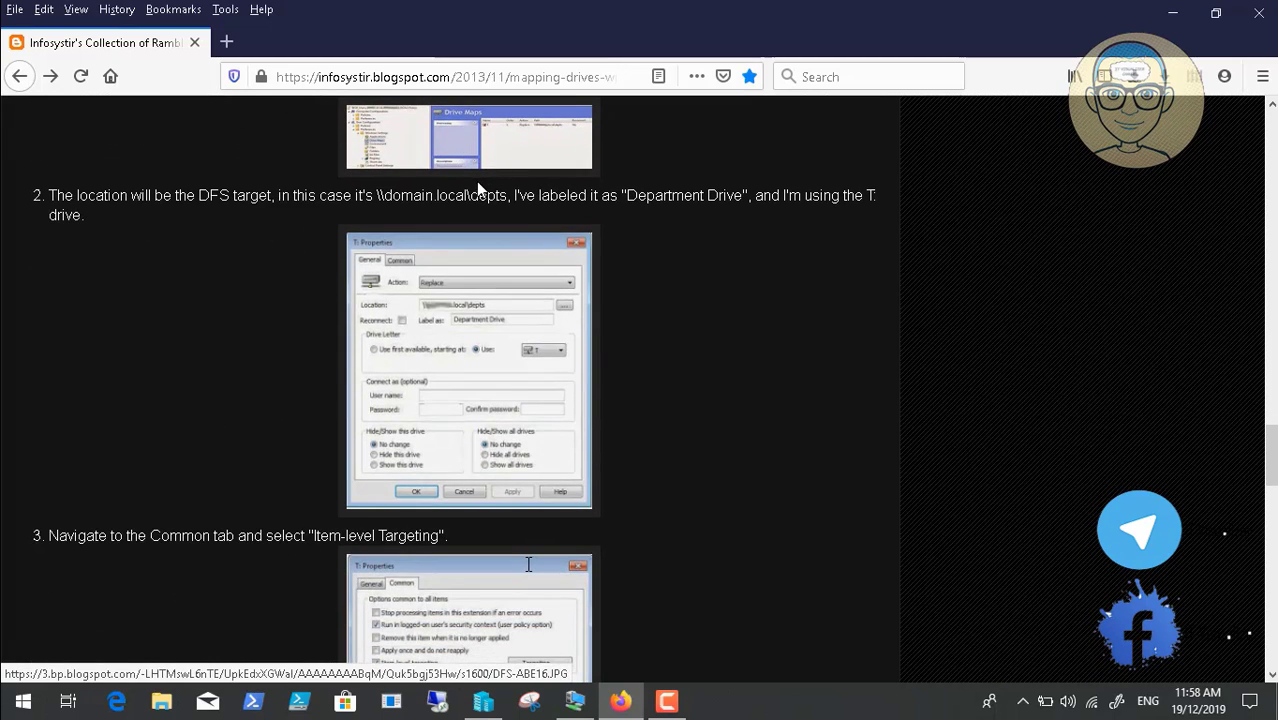
scroll(476, 181, down, 3)
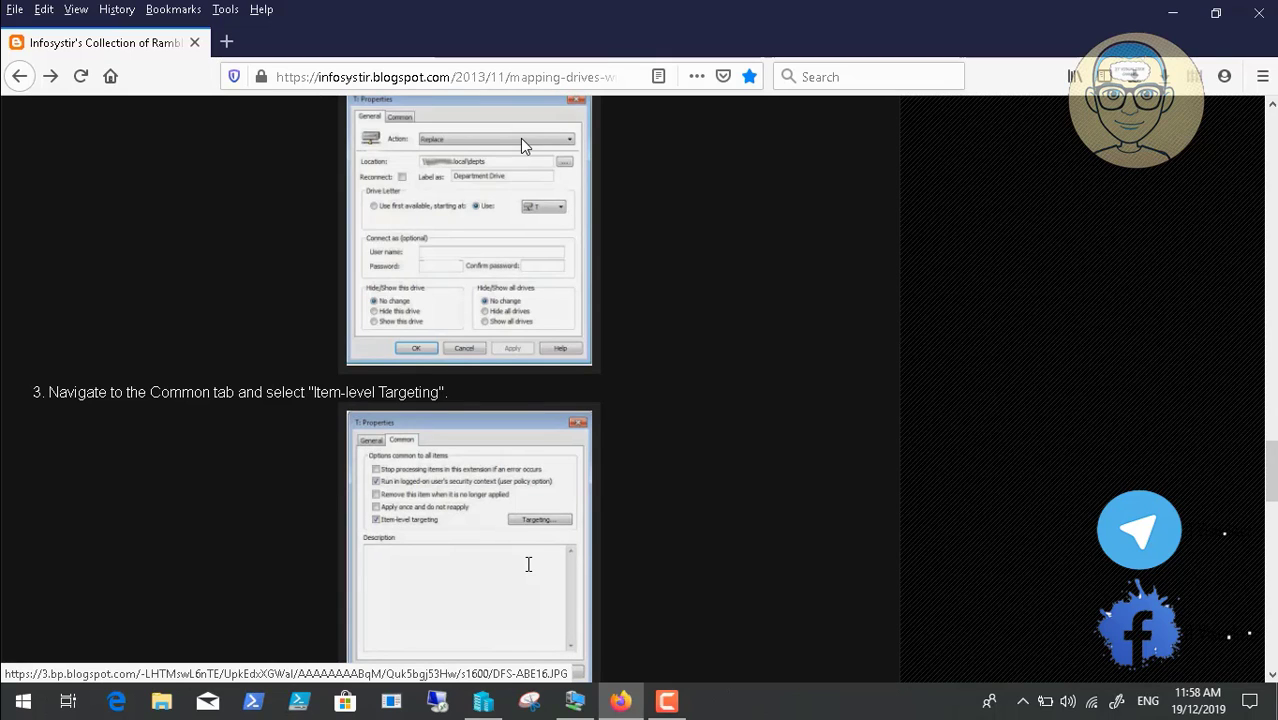
scroll(521, 145, down, 6)
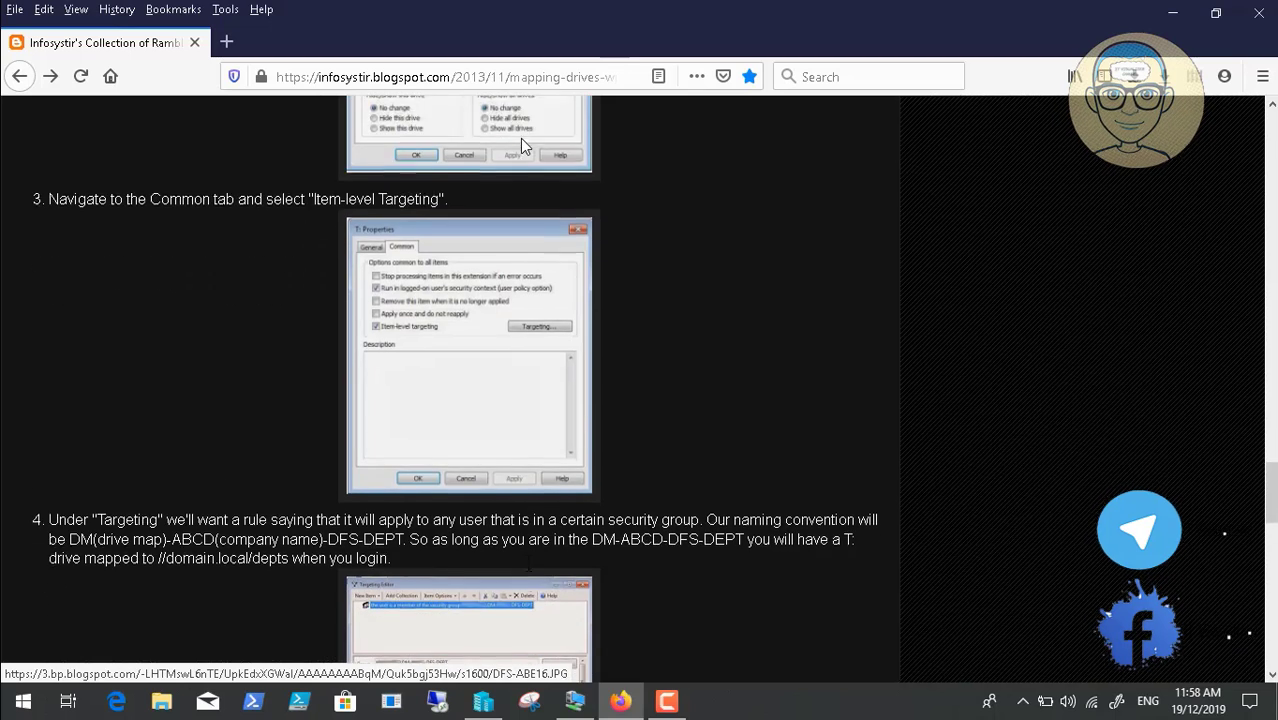
scroll(521, 145, down, 1)
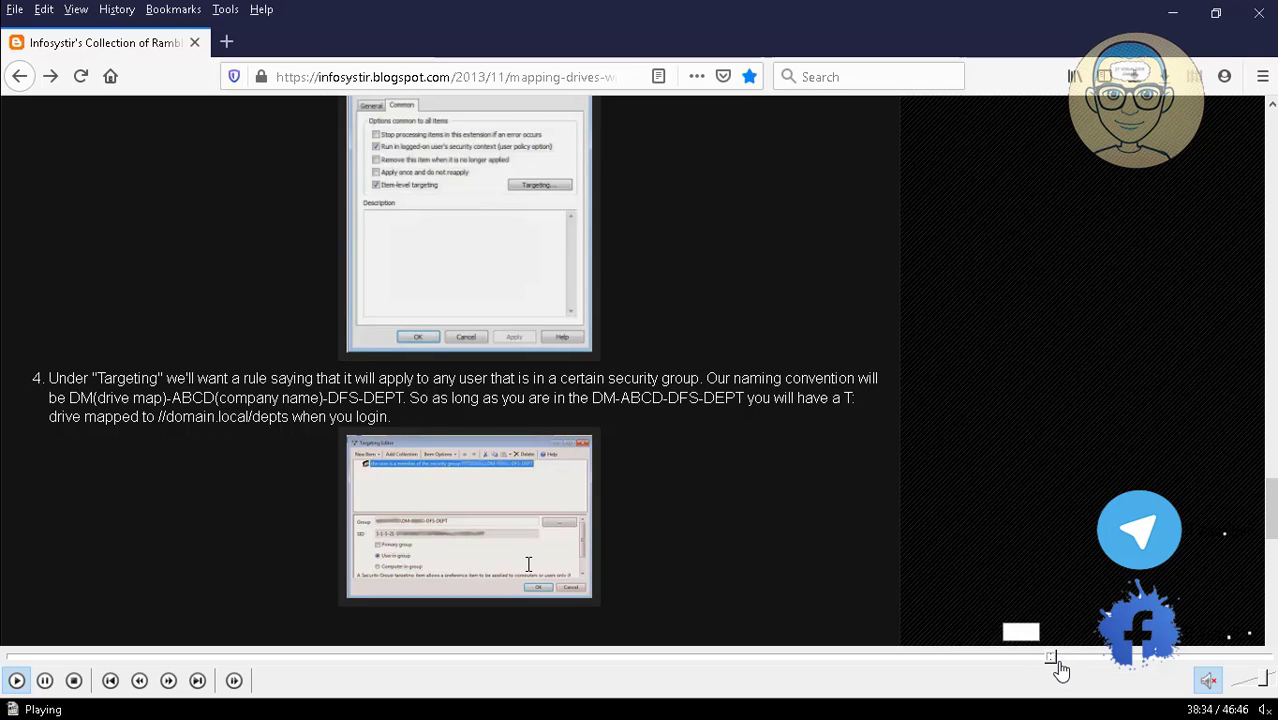
click(1055, 658)
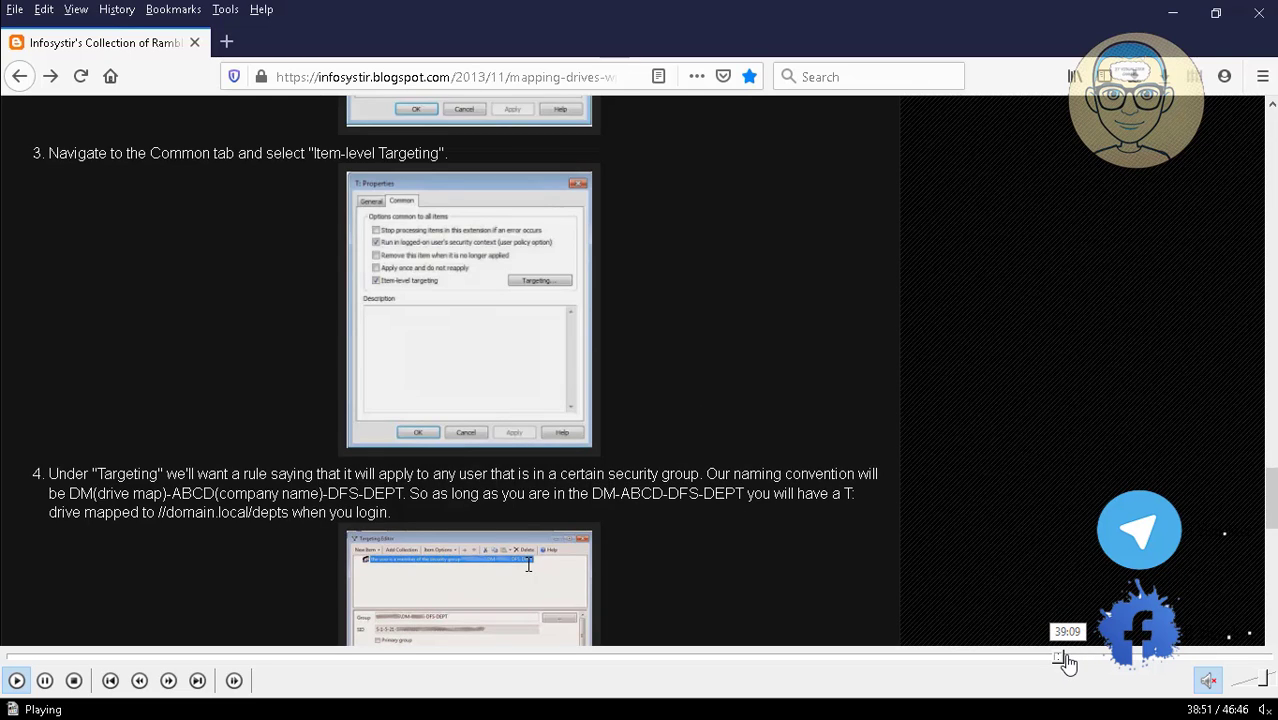
click(1065, 658)
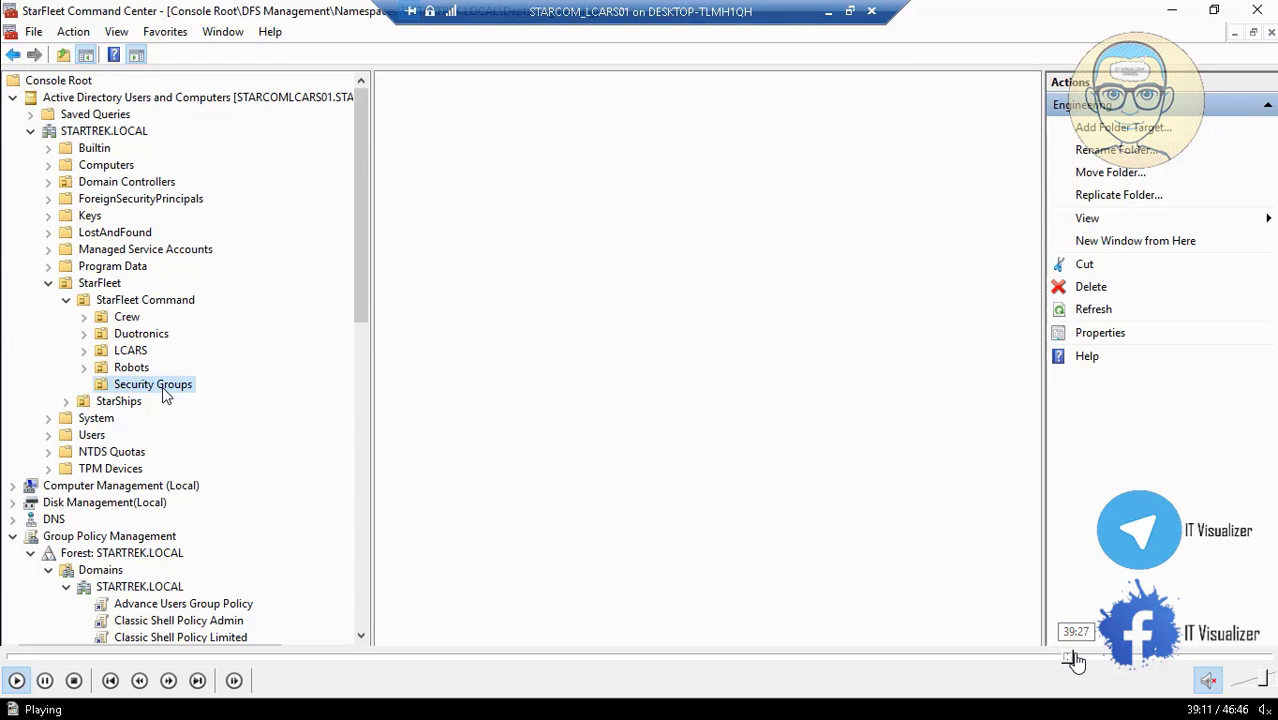
click(1074, 658)
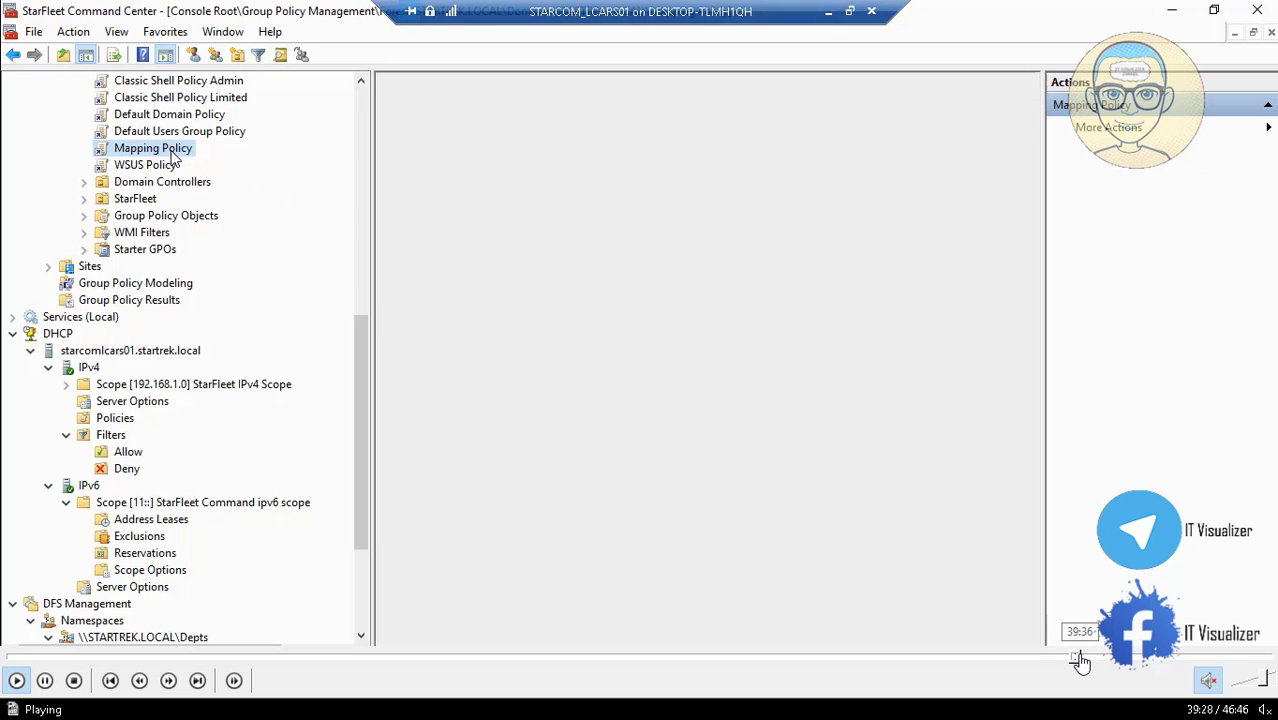
click(1078, 659)
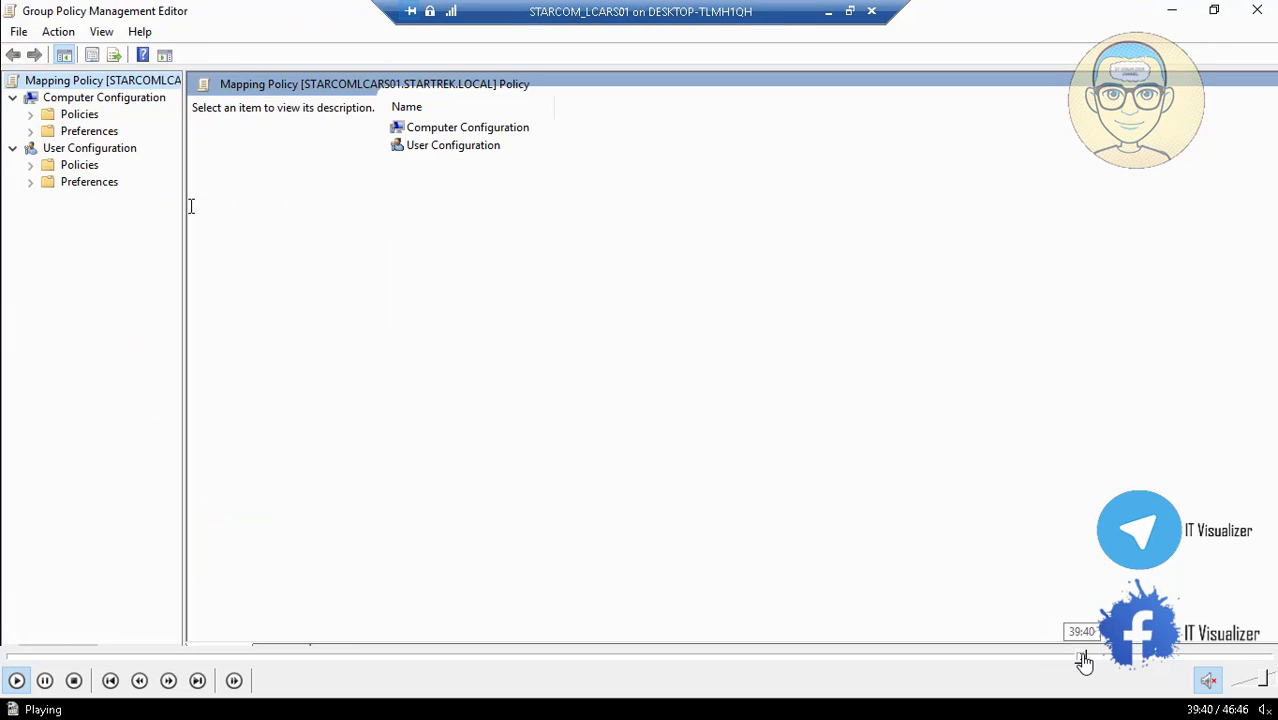
click(1090, 659)
click(1099, 659)
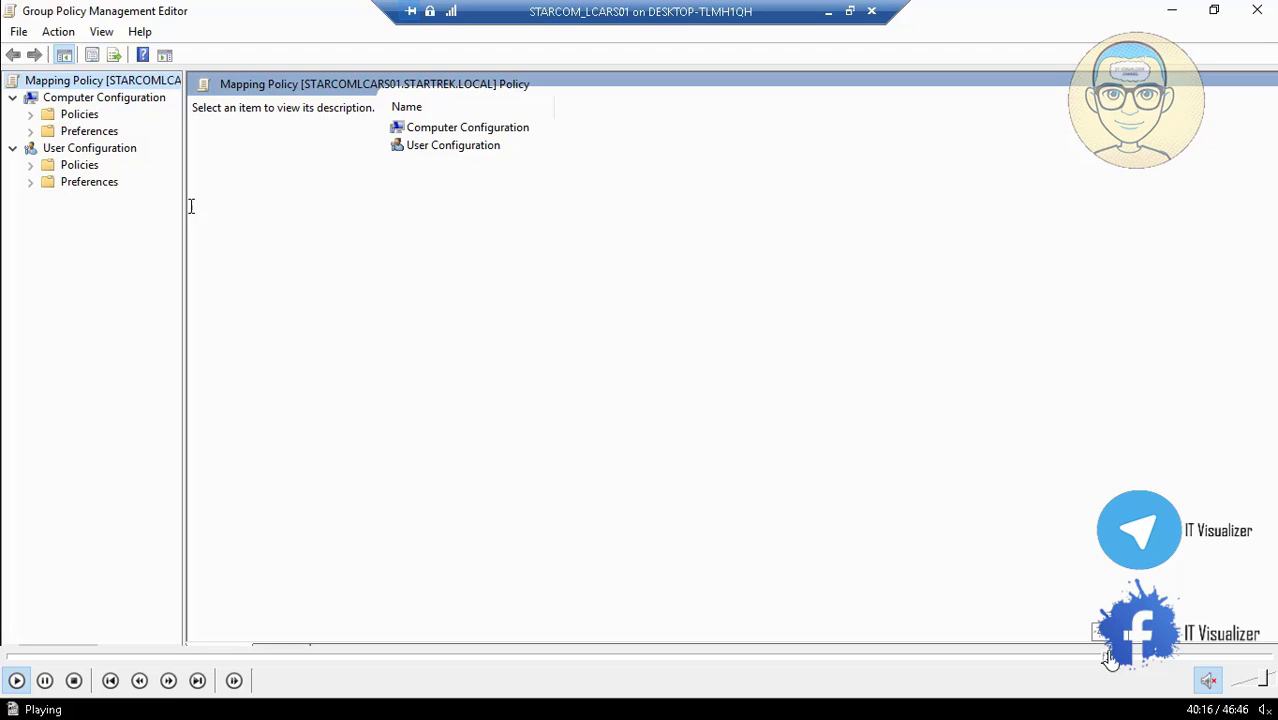
click(1111, 659)
click(1120, 659)
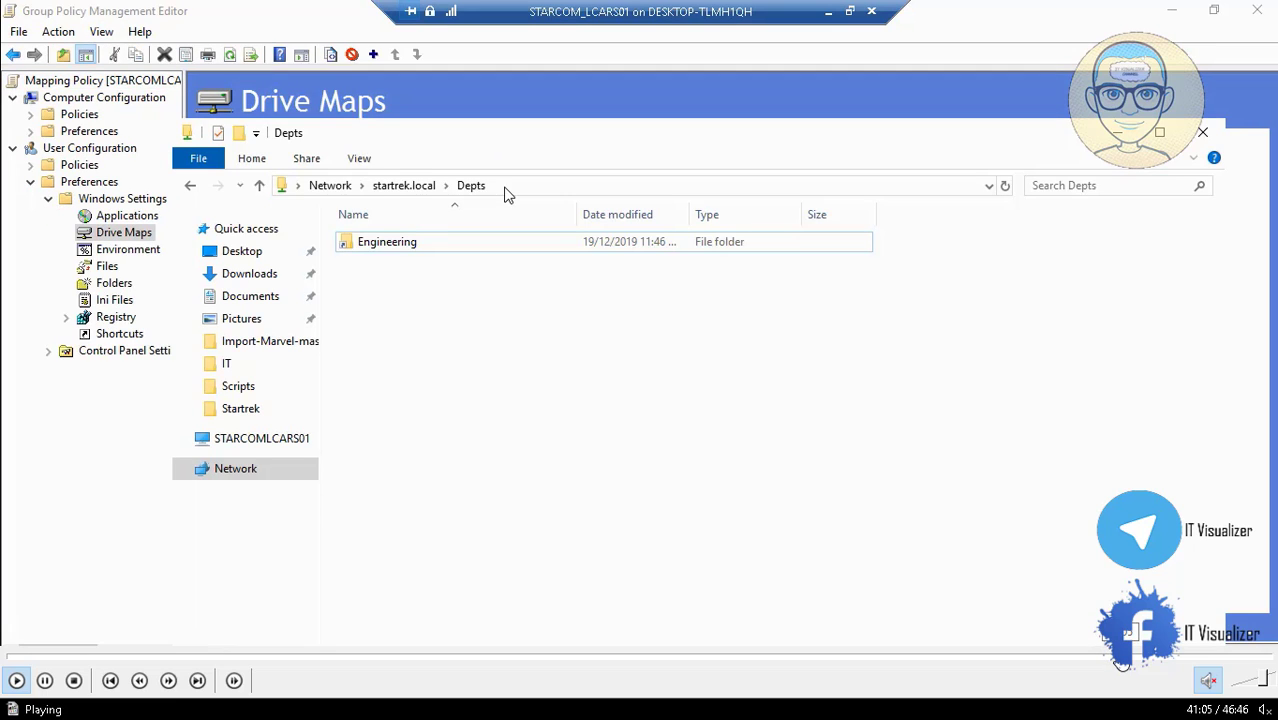
click(1116, 659)
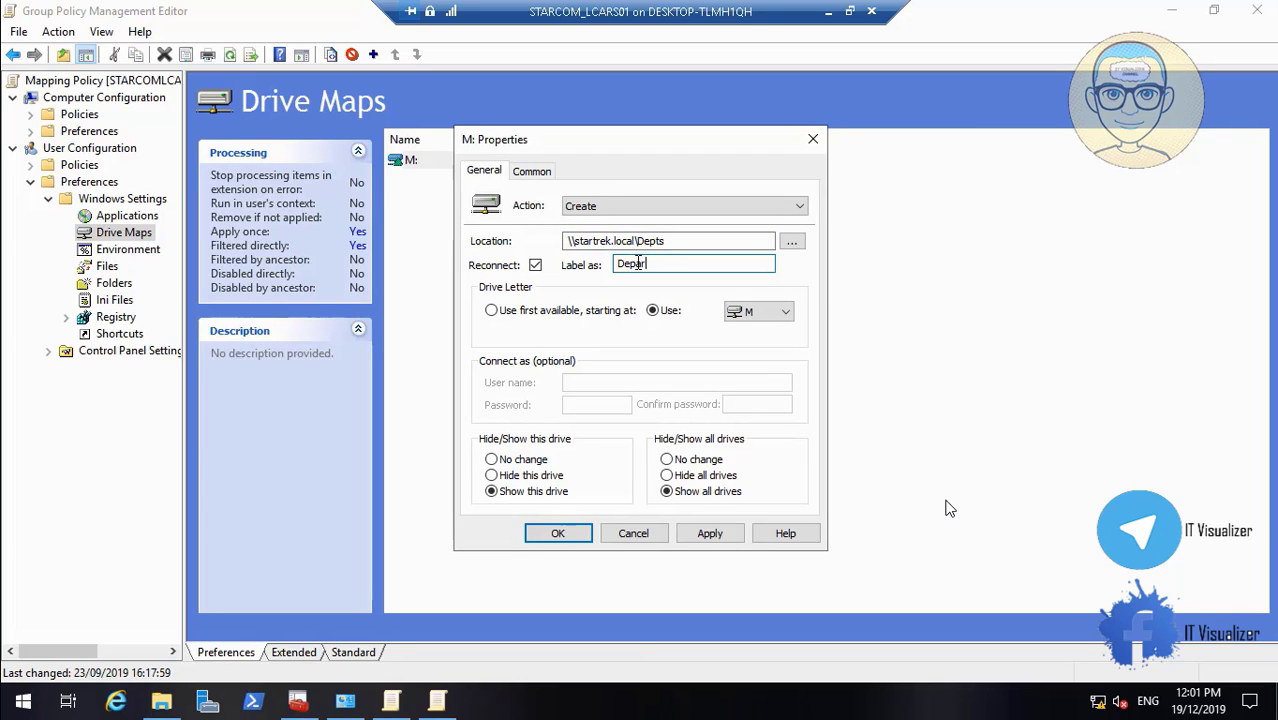
- Label the M: drive mapping Departement Share and start choosing a different security group for its item-level targeting
key(BackSpace)
key(BackSpace)
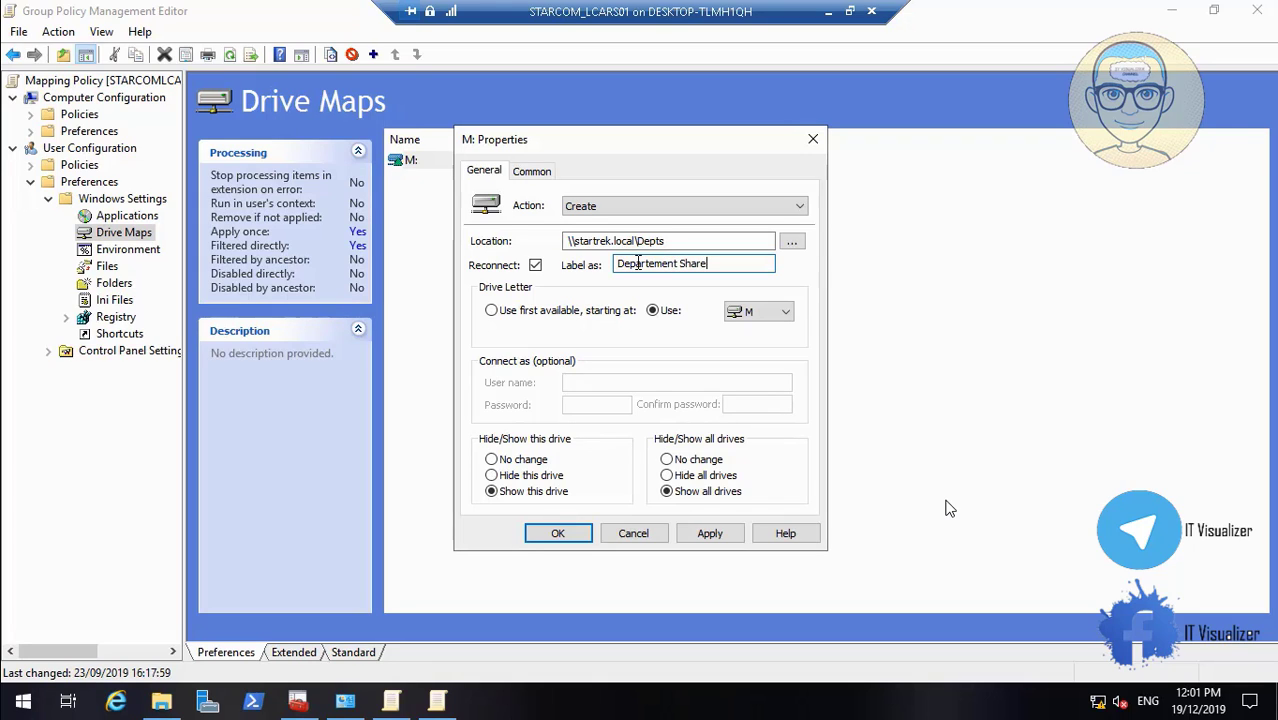
click(533, 172)
click(741, 298)
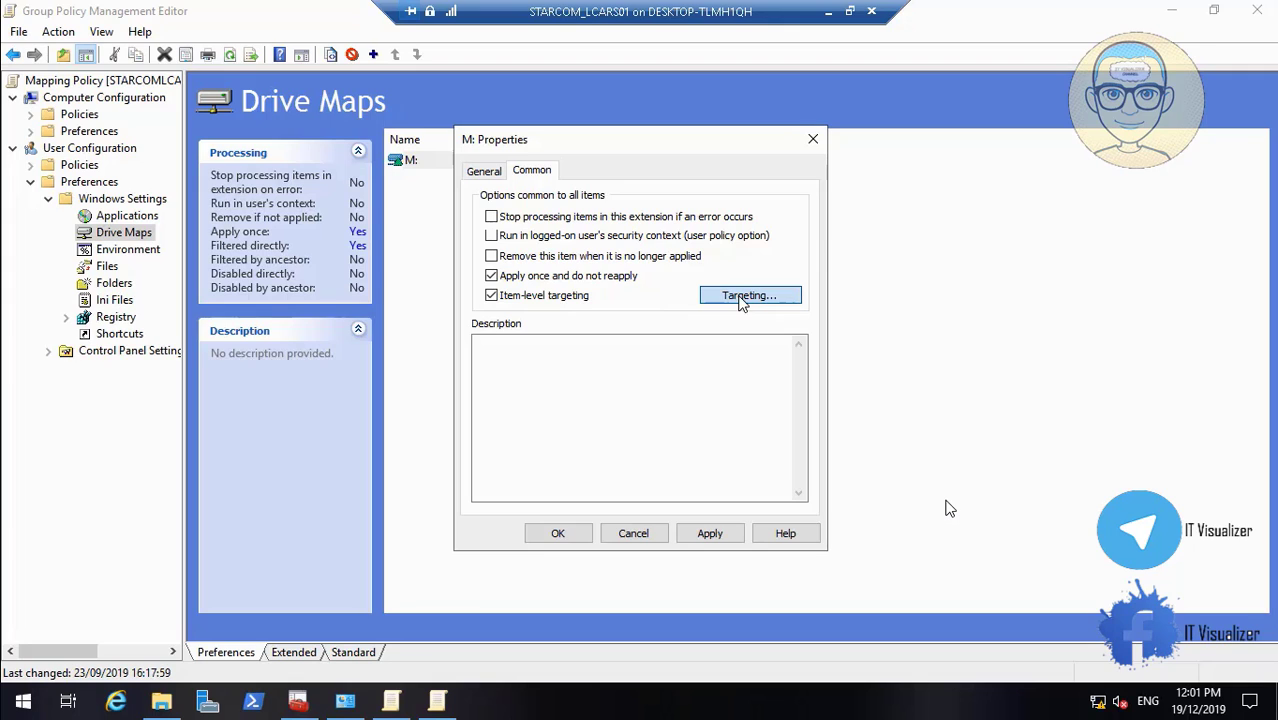
click(741, 298)
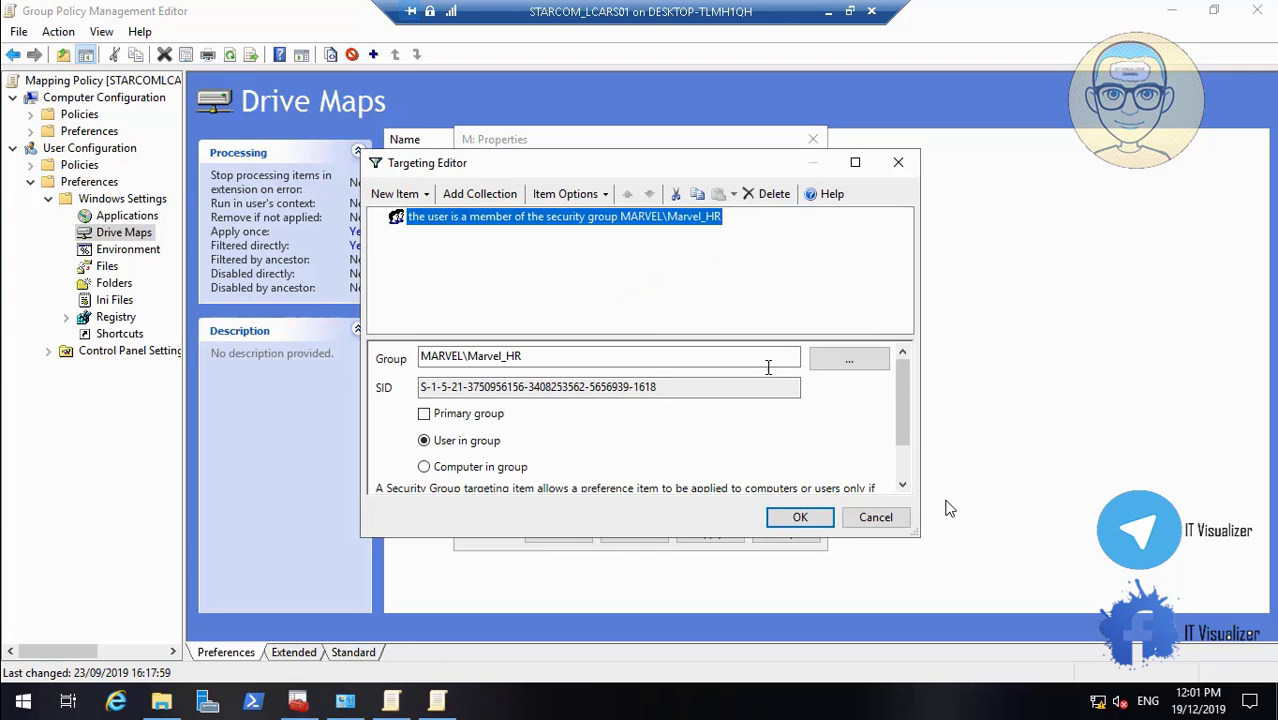
click(848, 362)
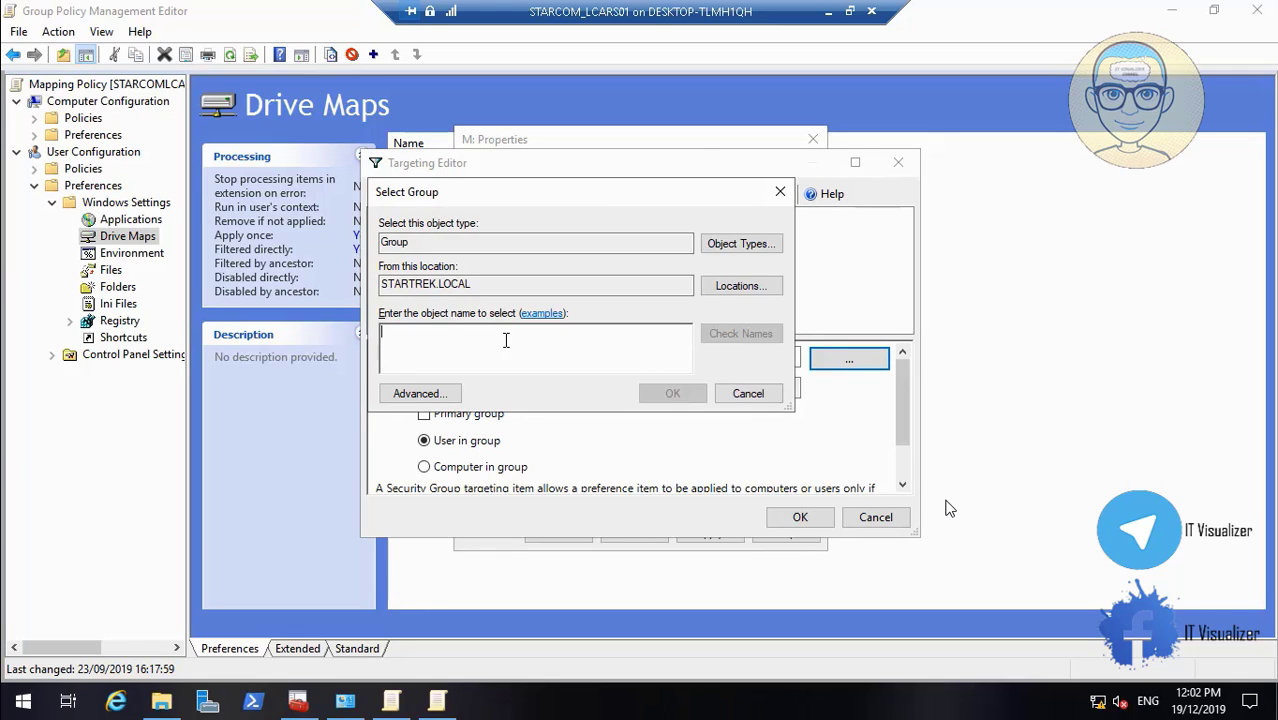
text(STARCOM_)
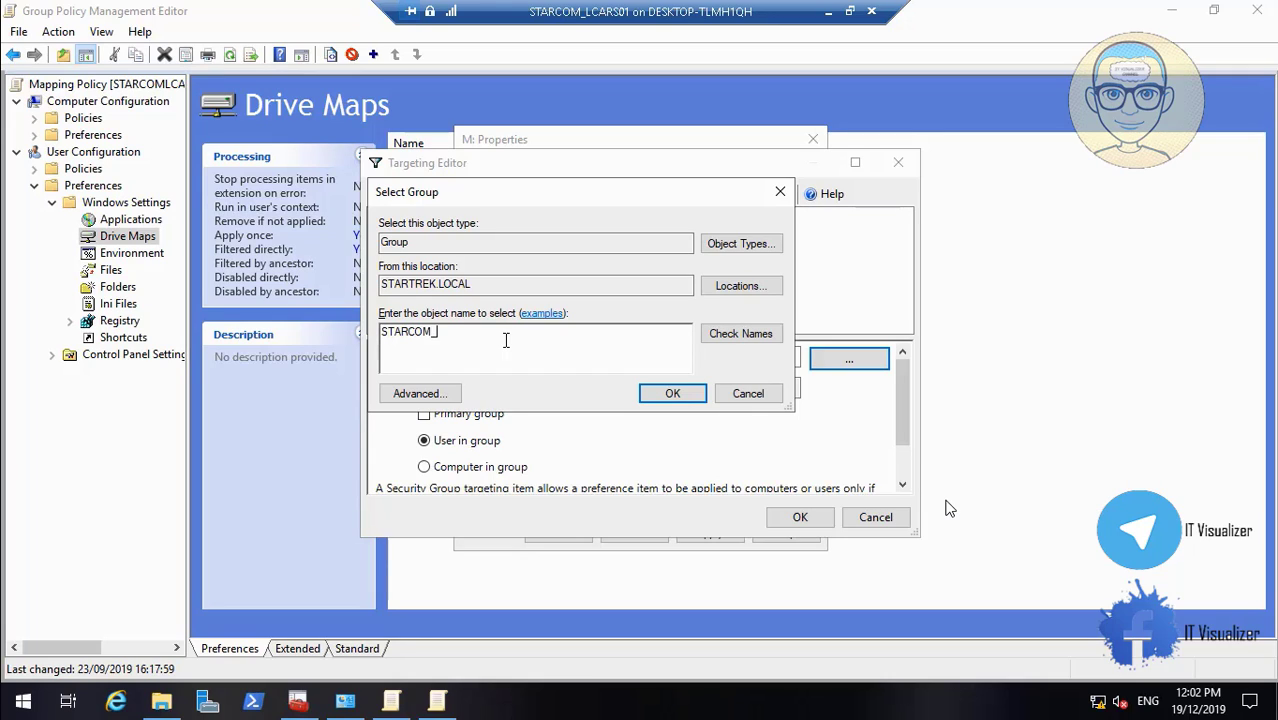
text(All)
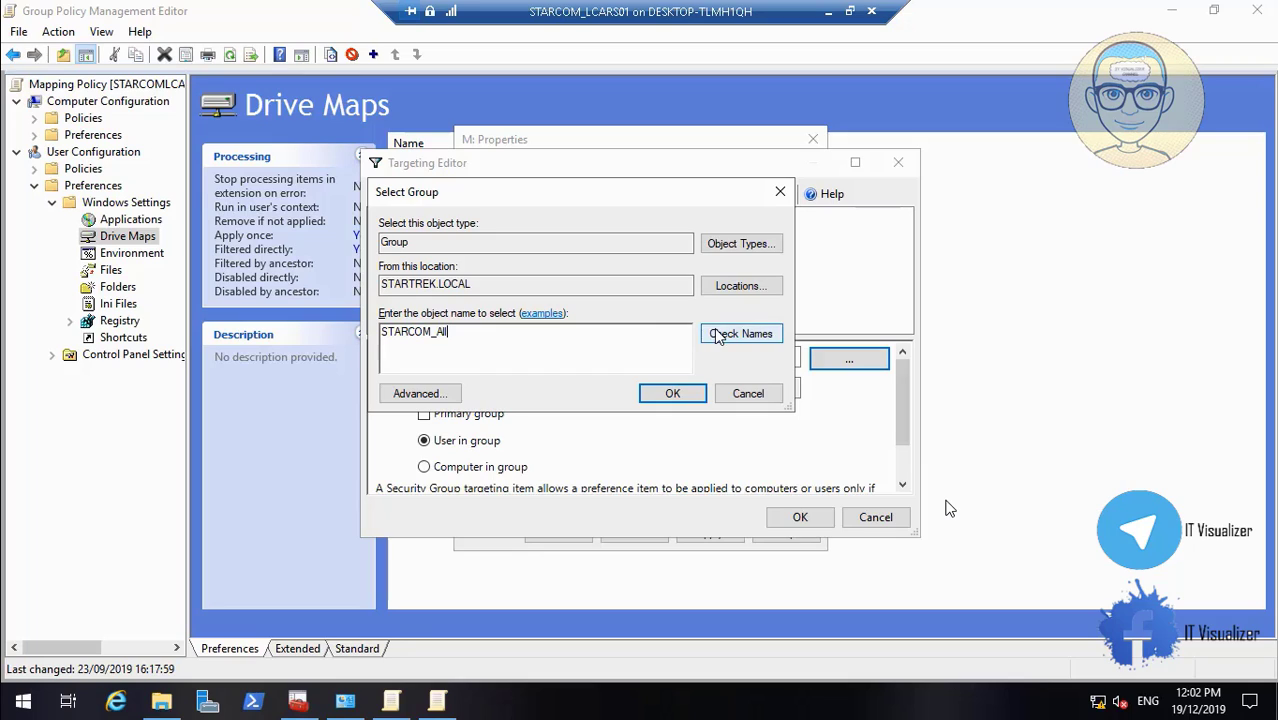
text(_Species)
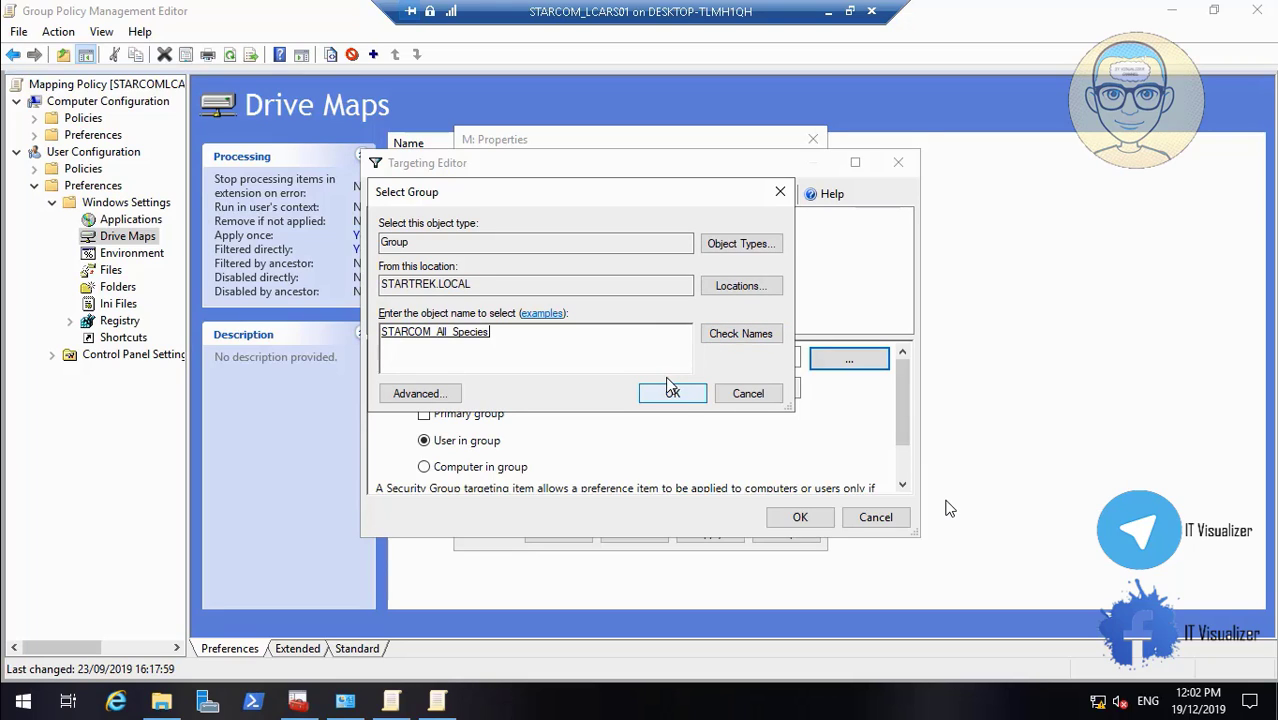
key(ctrl+a)
key(BackSpace)
- Target the M: drive mapping at members of the STARCOM_DFS_Share security group and confirm the targeting rule
text(STARCO)
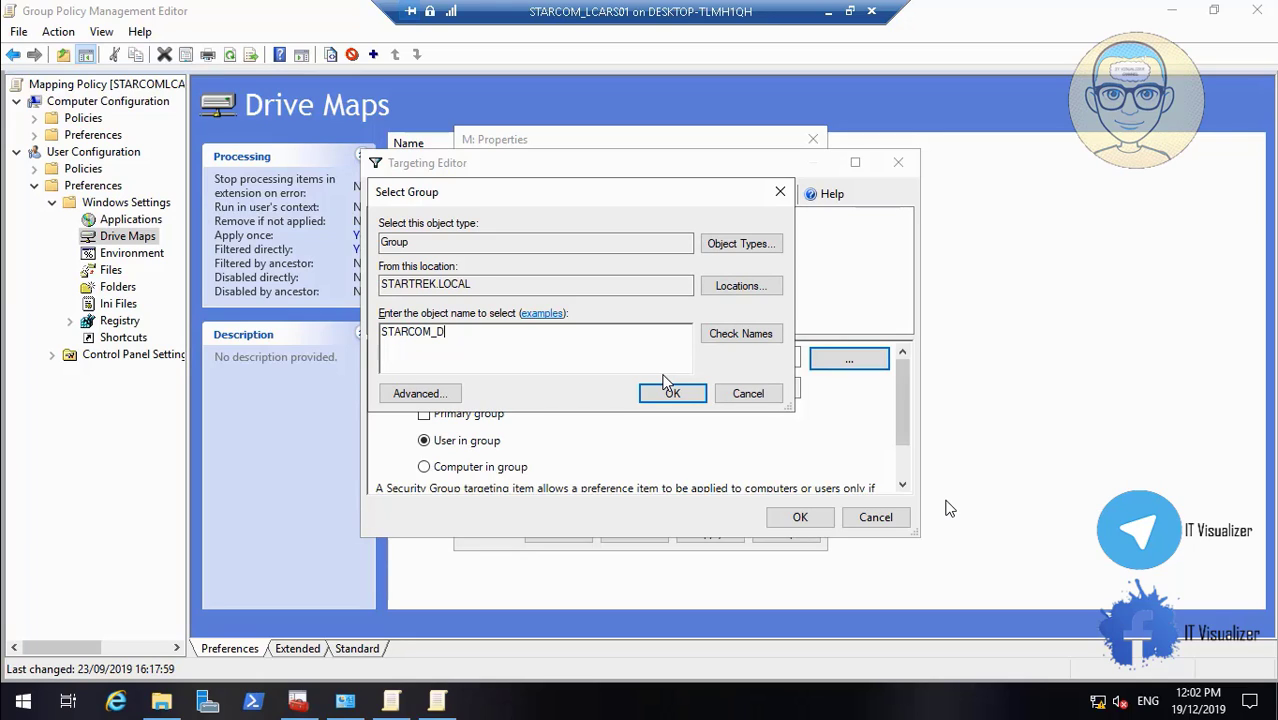
text(M_D)
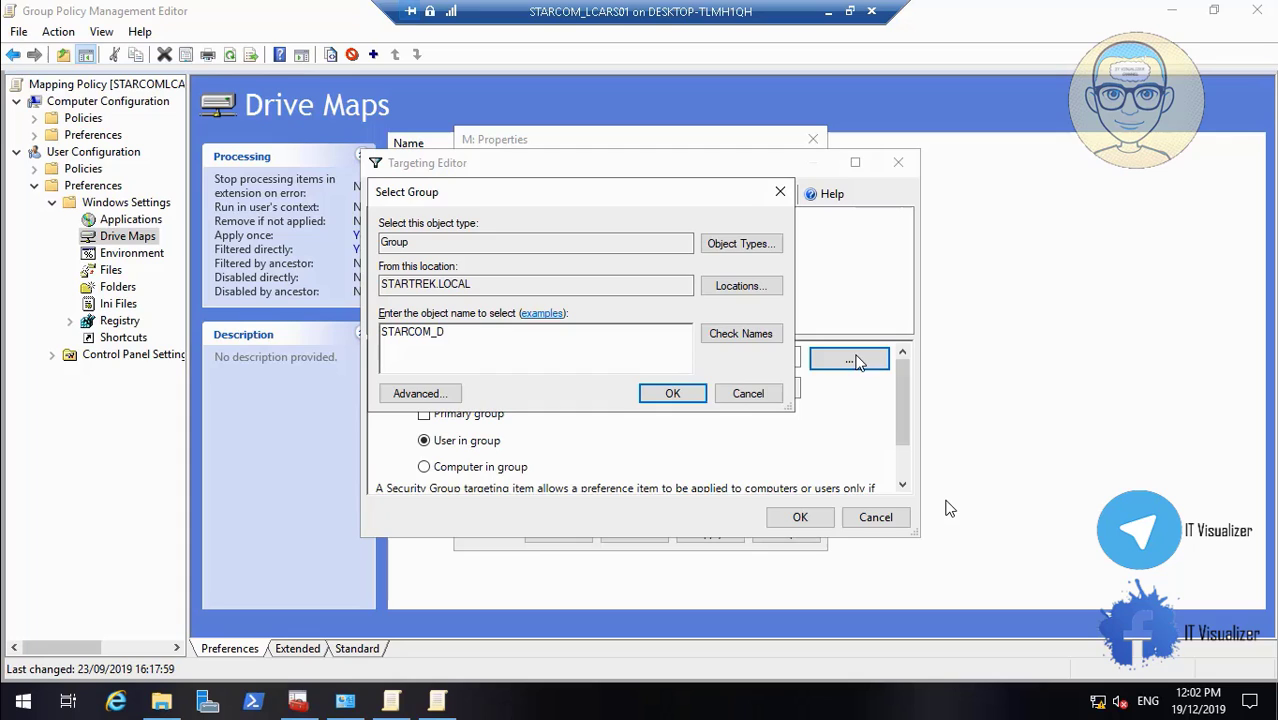
click(750, 336)
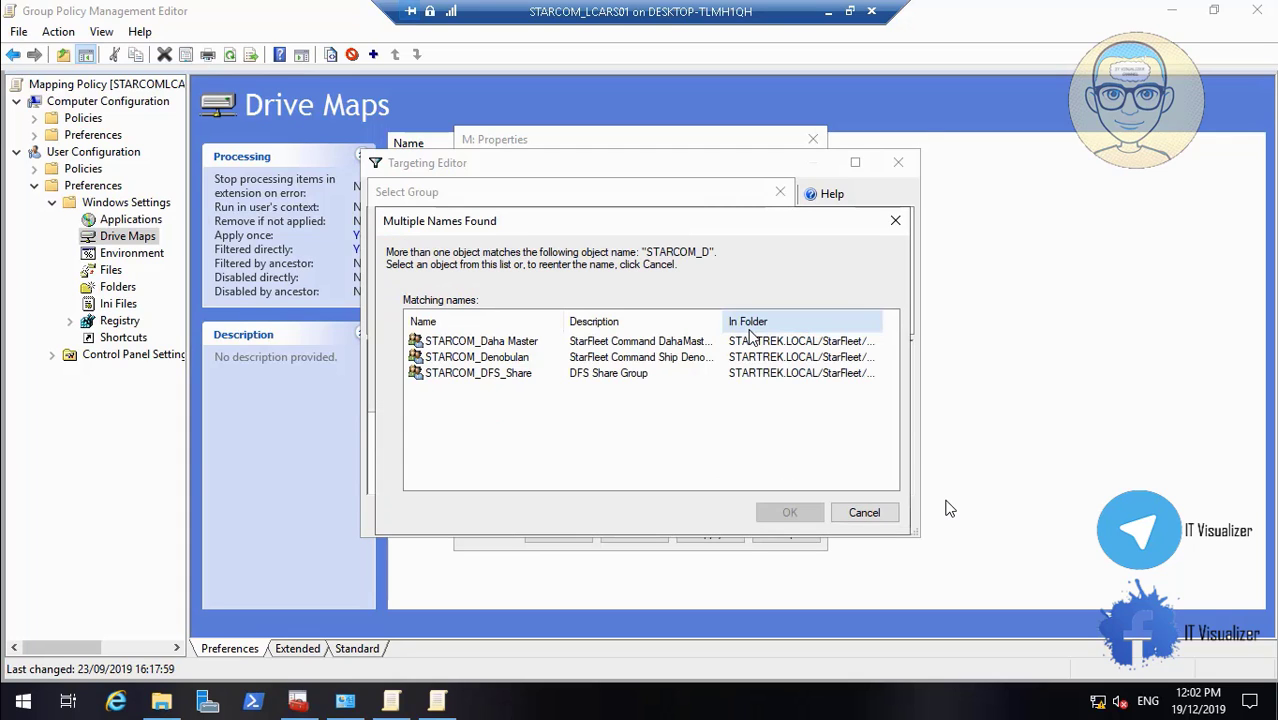
click(505, 375)
click(790, 514)
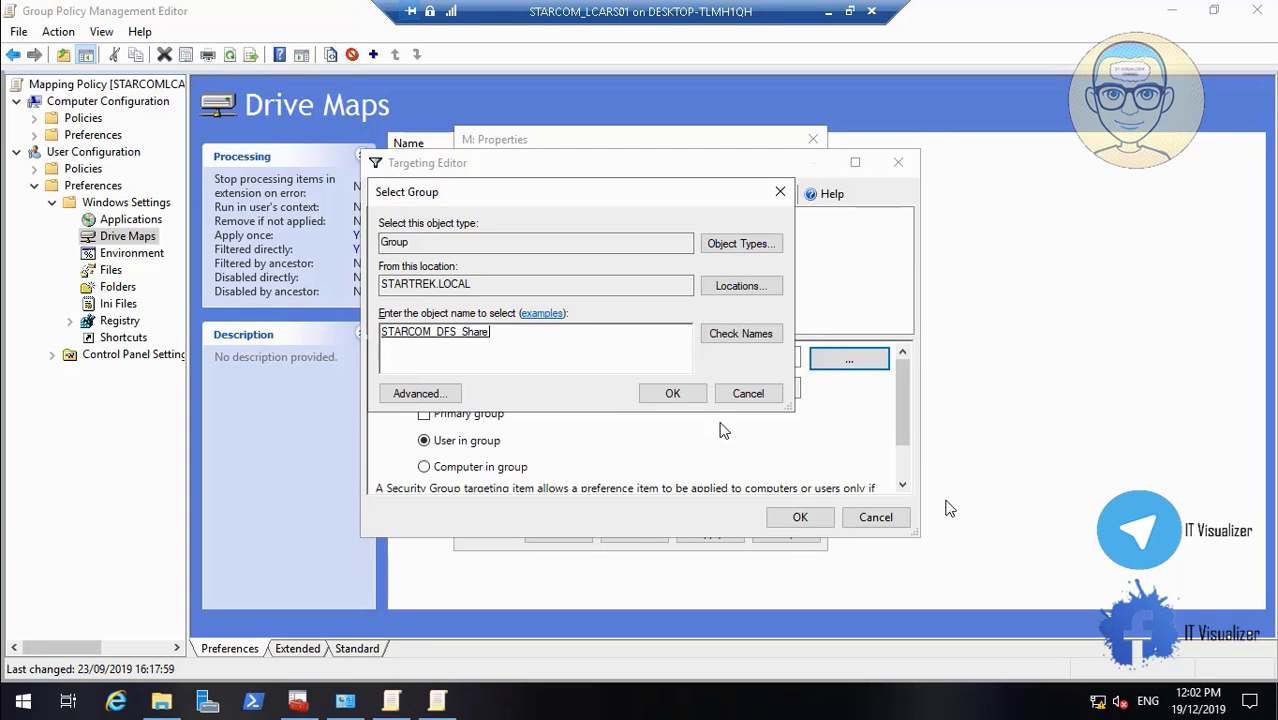
click(686, 396)
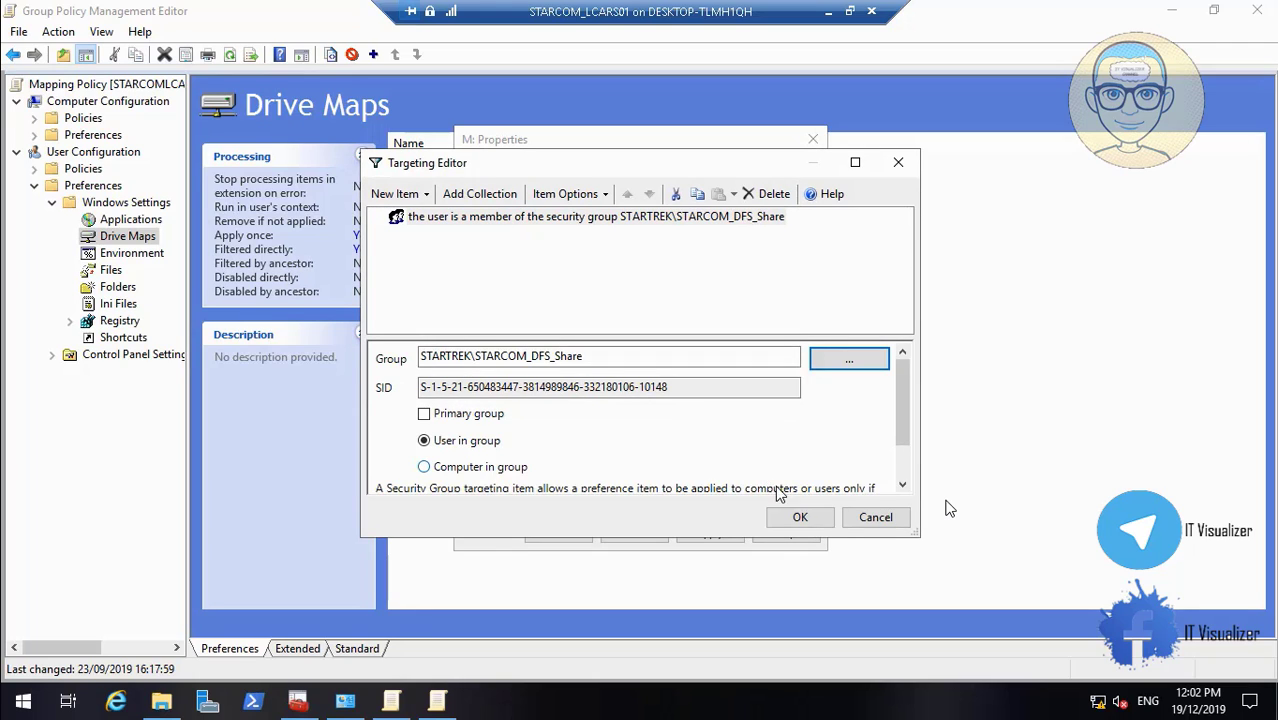
click(803, 517)
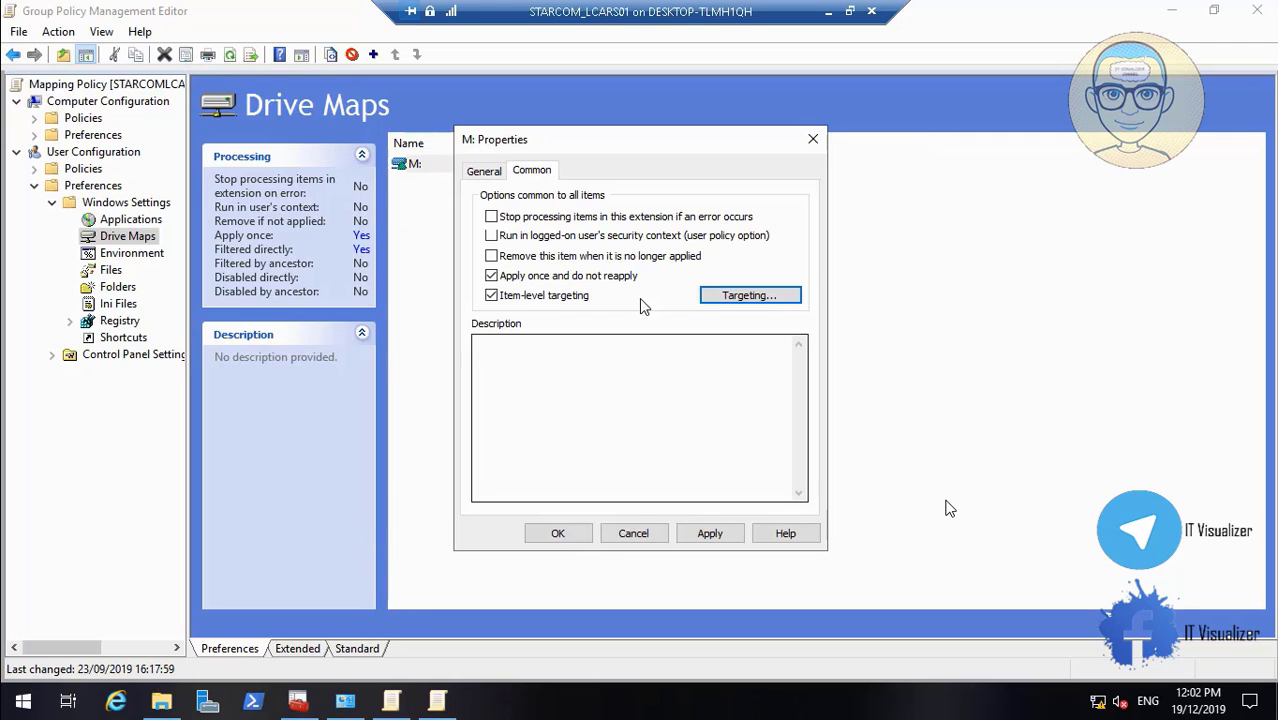
- Set the M: drive mapping to run in the logged-on user's security context, check the guide, and save the mapping's properties
click(491, 236)
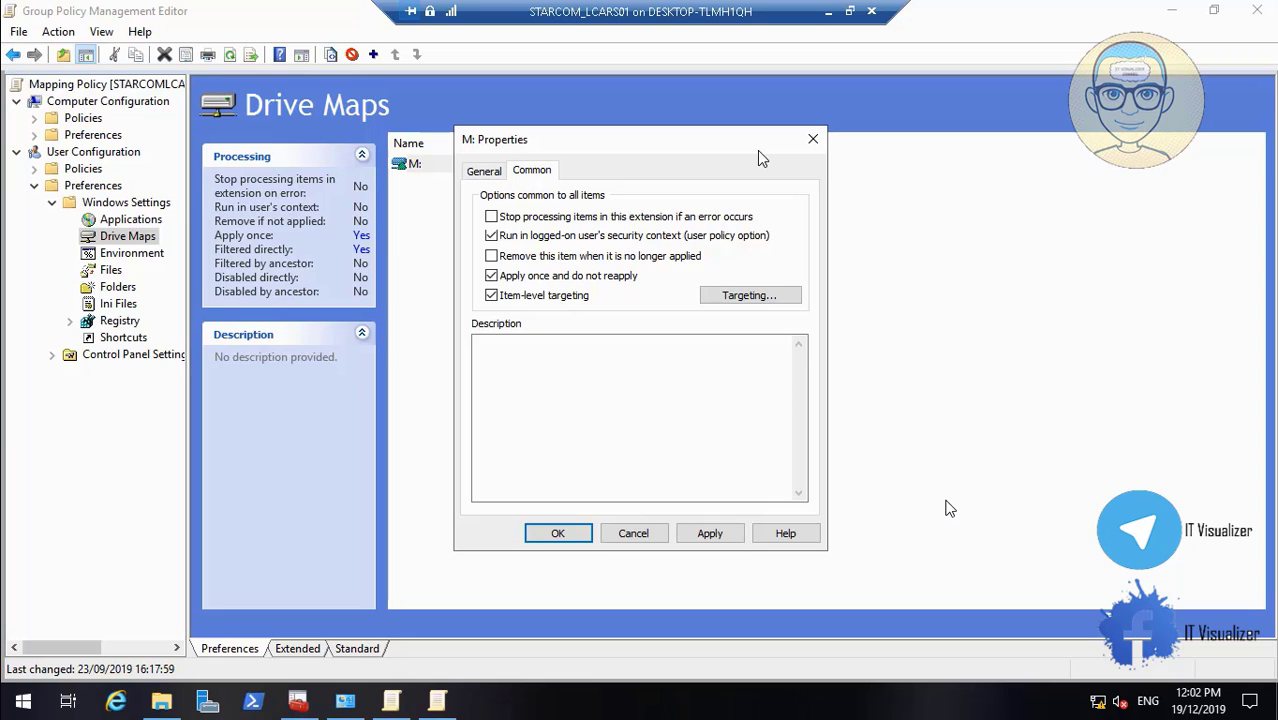
click(828, 11)
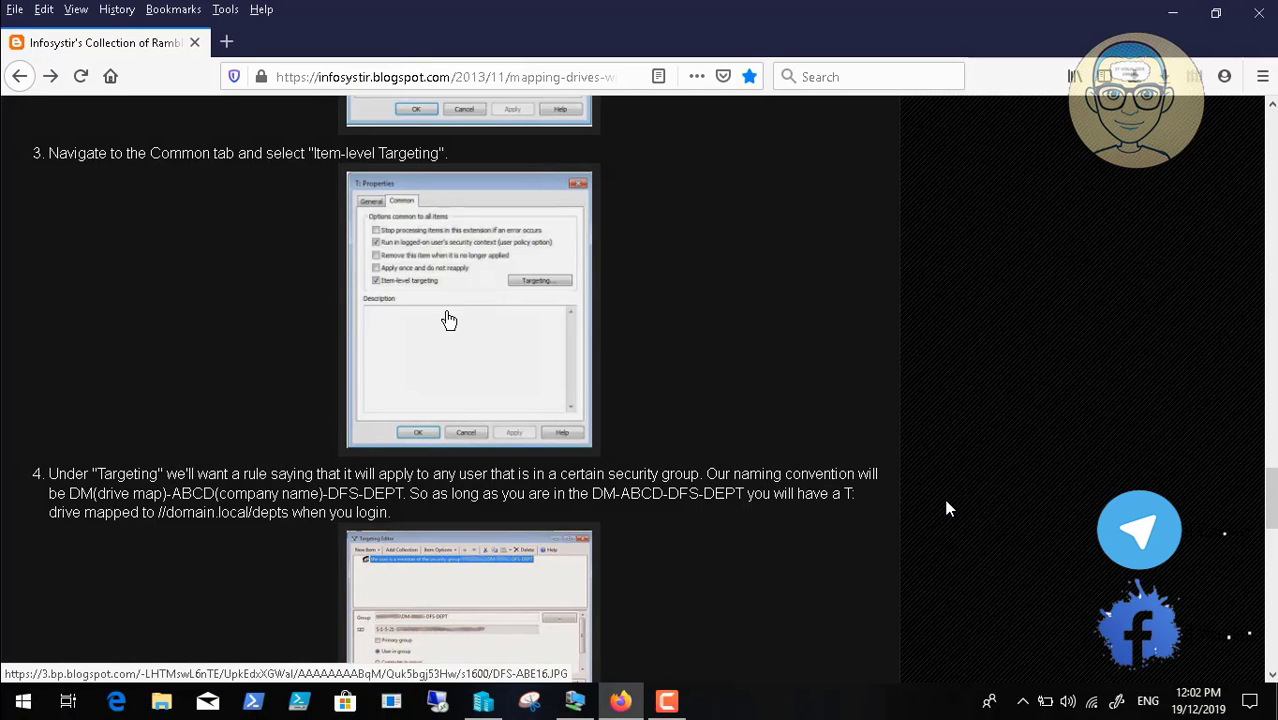
click(588, 705)
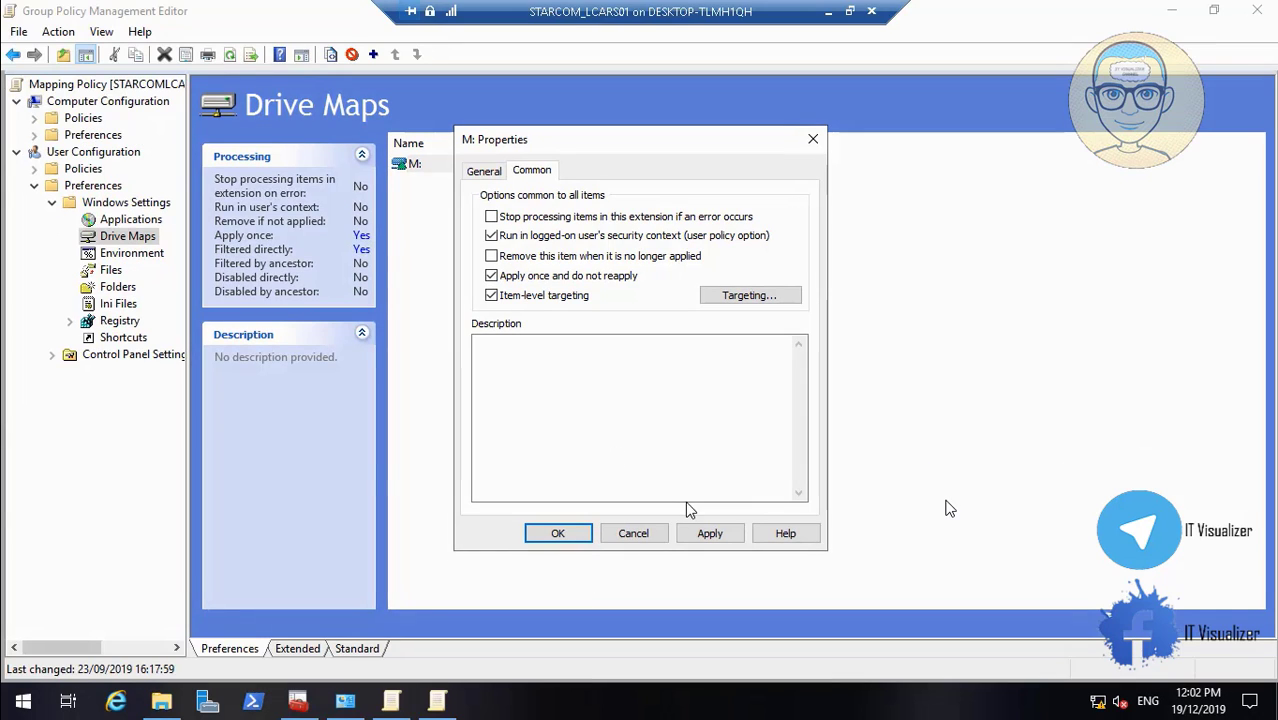
click(707, 532)
click(561, 533)
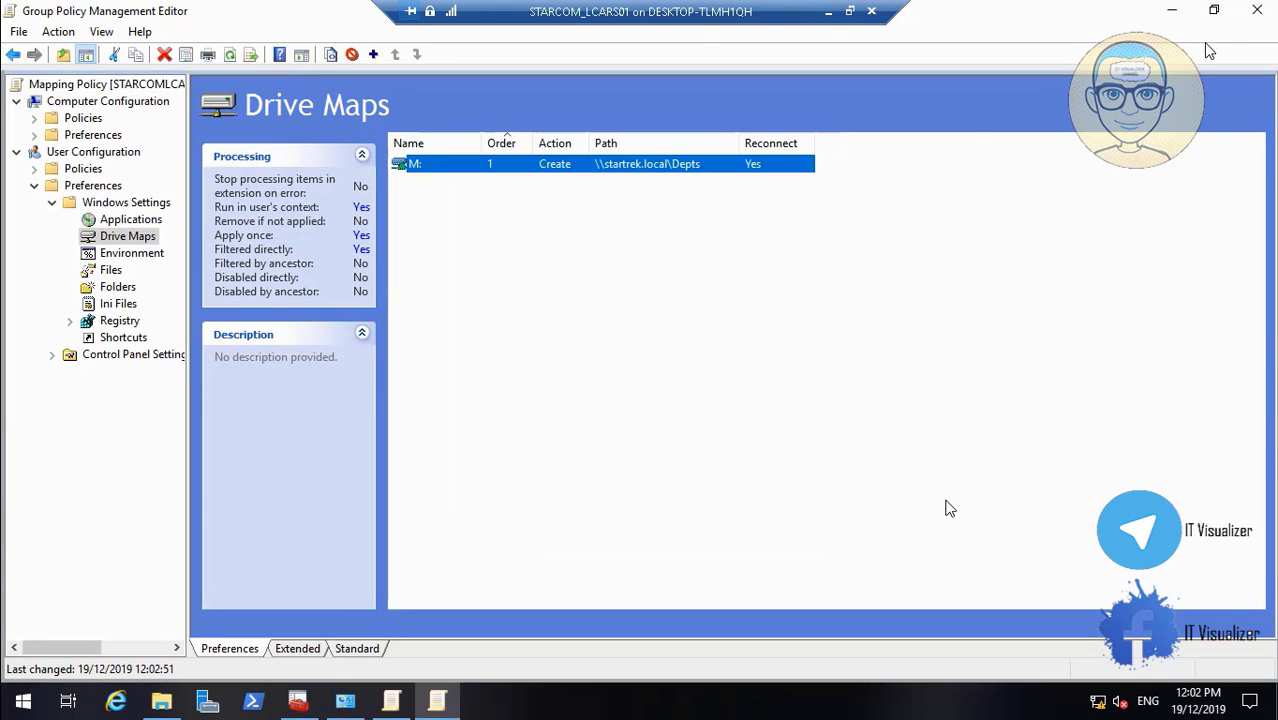
- Close the Mapping Policy editor and return to the \\STARTREK.LOCAL\Depts namespace to start a new folder
click(1257, 11)
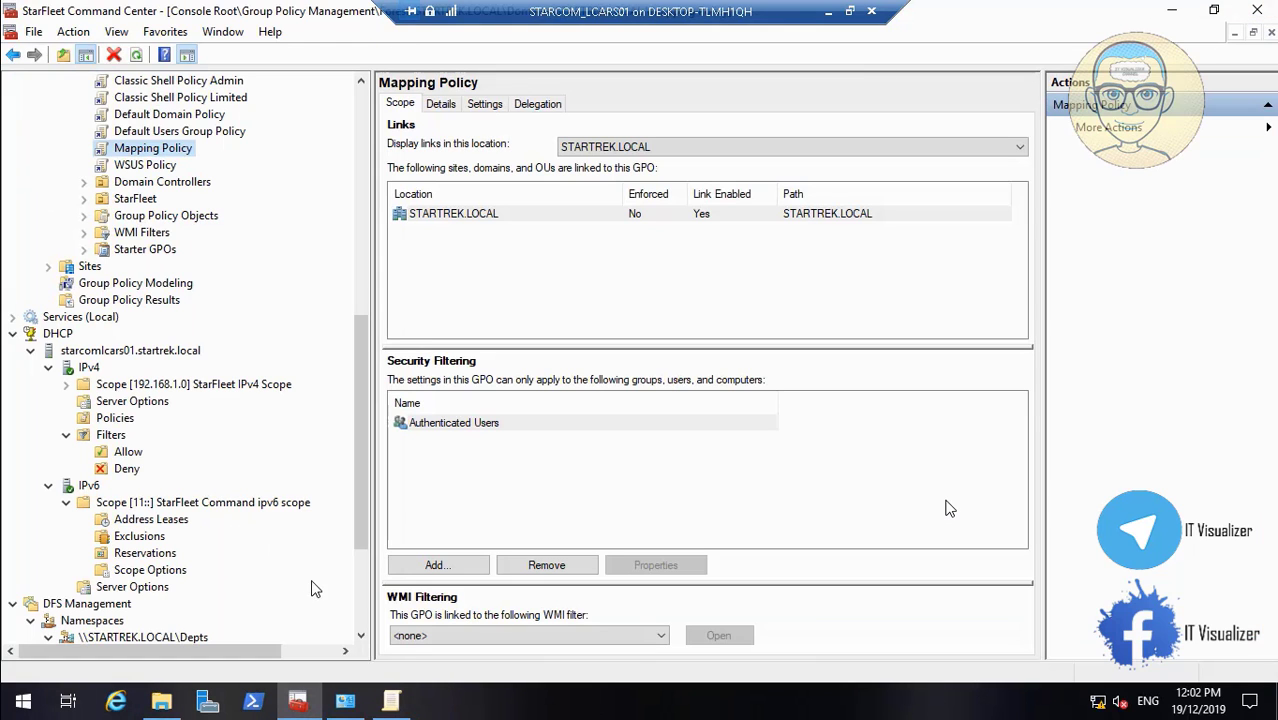
click(360, 612)
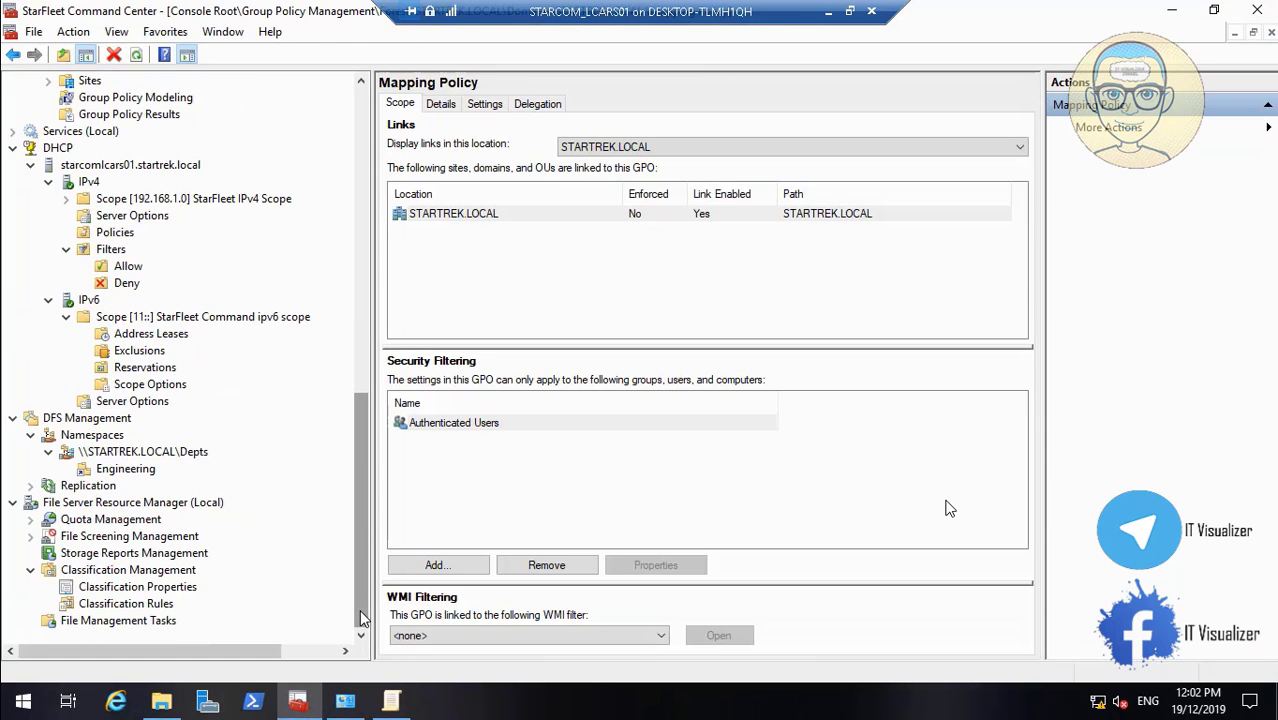
right_click(167, 451)
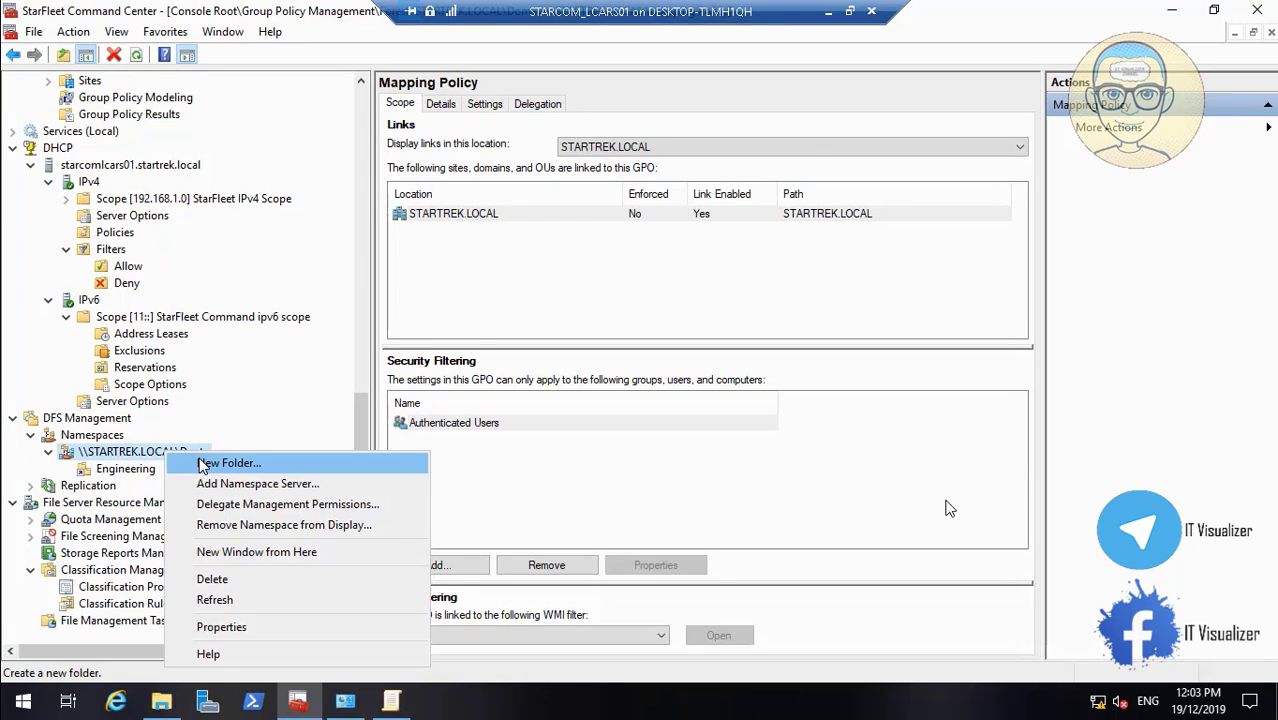
click(203, 466)
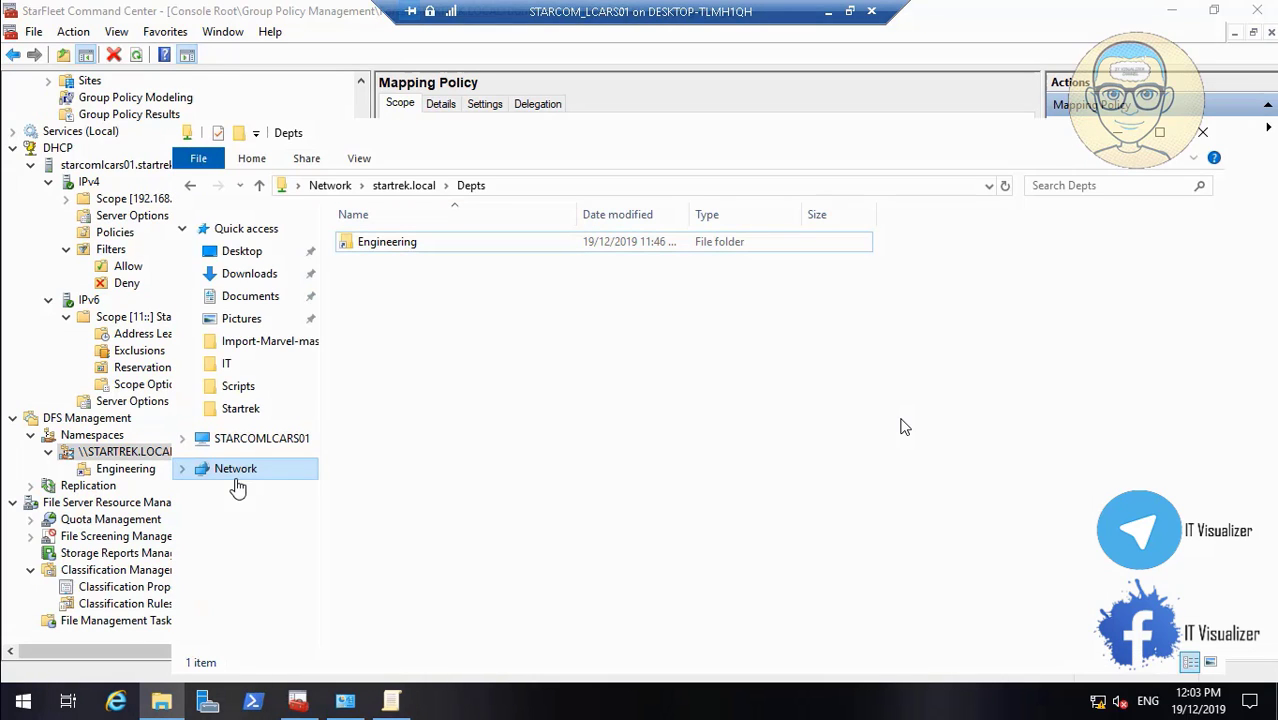
- Browse to D:\DataCube\AllShips and open the IT folder's security permissions for editing
click(252, 442)
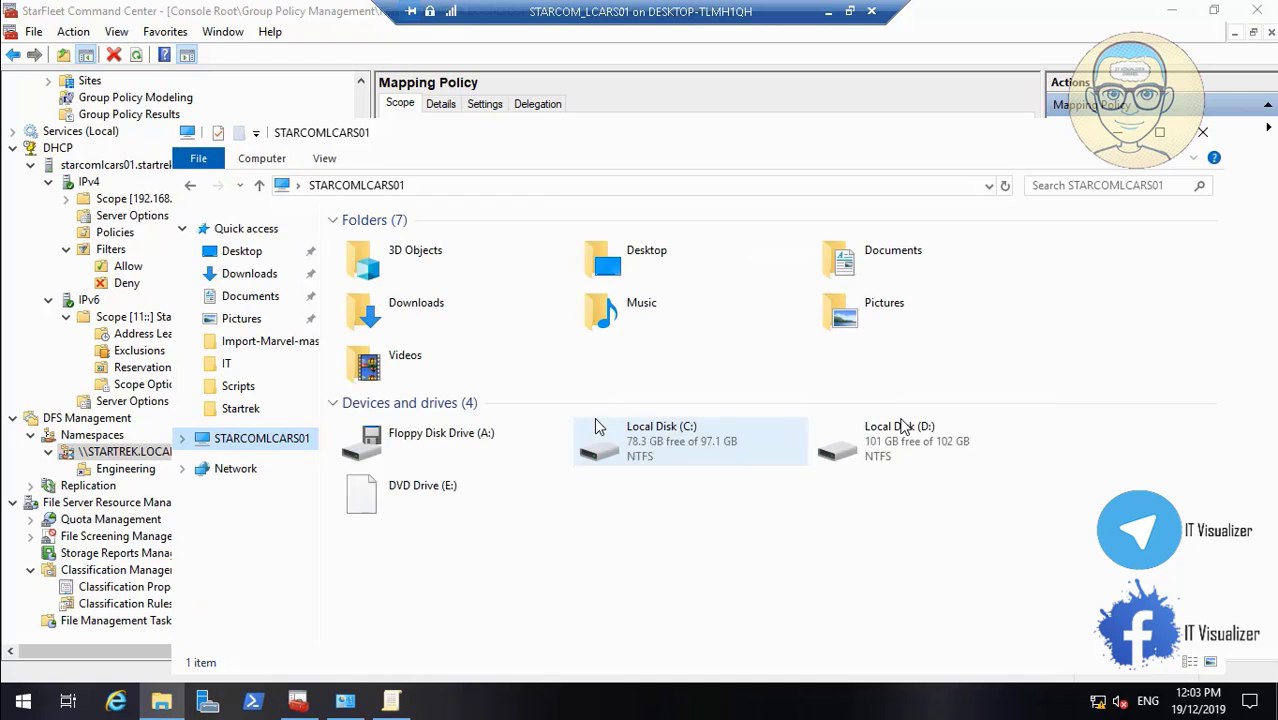
double_click(855, 455)
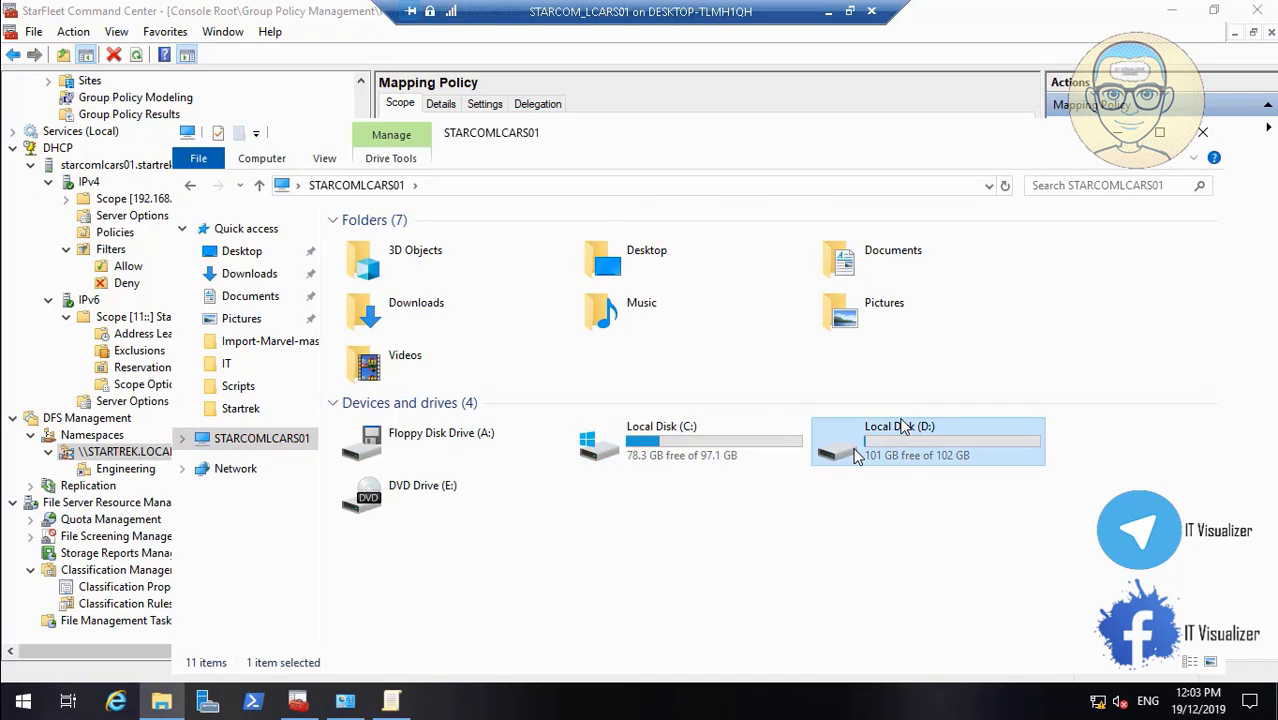
double_click(421, 268)
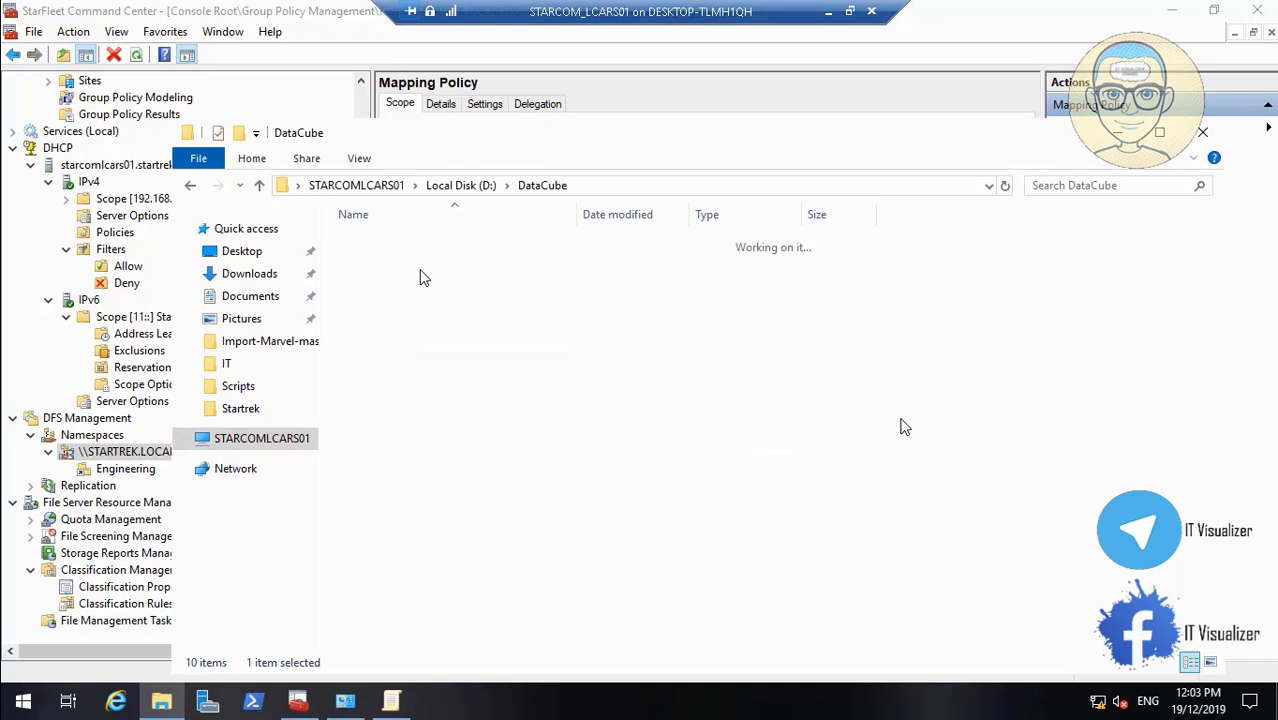
double_click(392, 244)
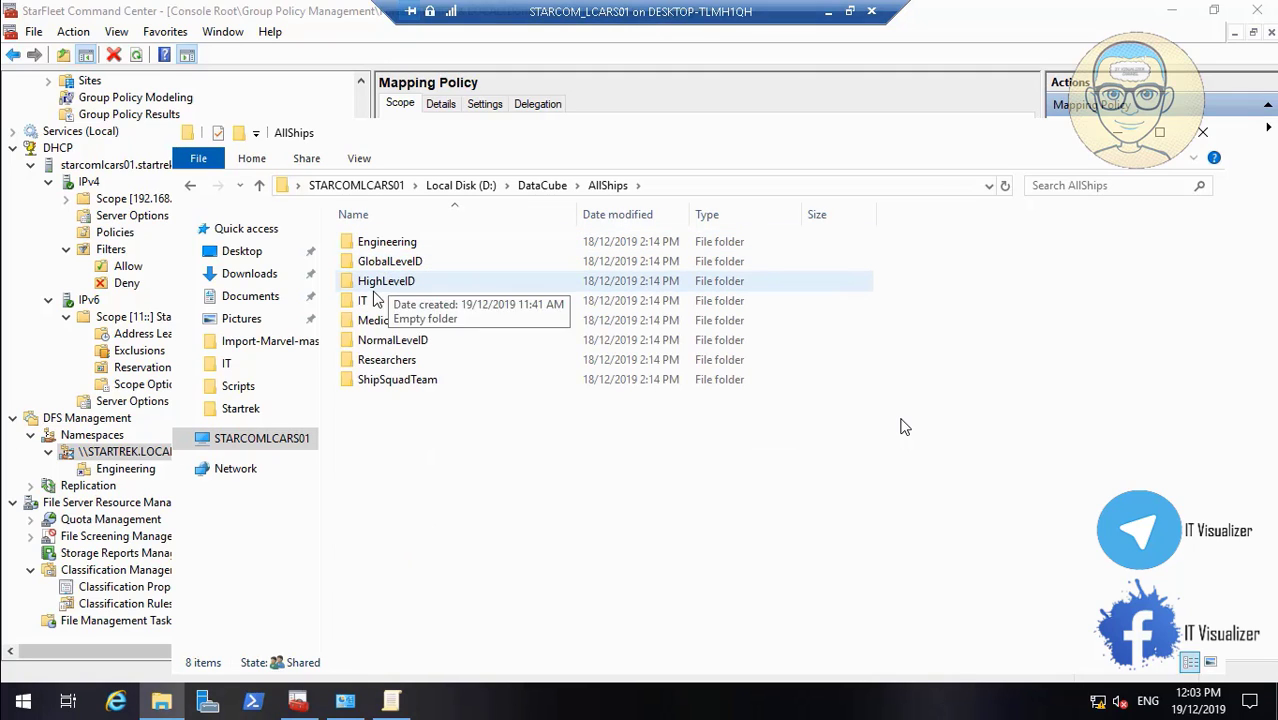
right_click(366, 302)
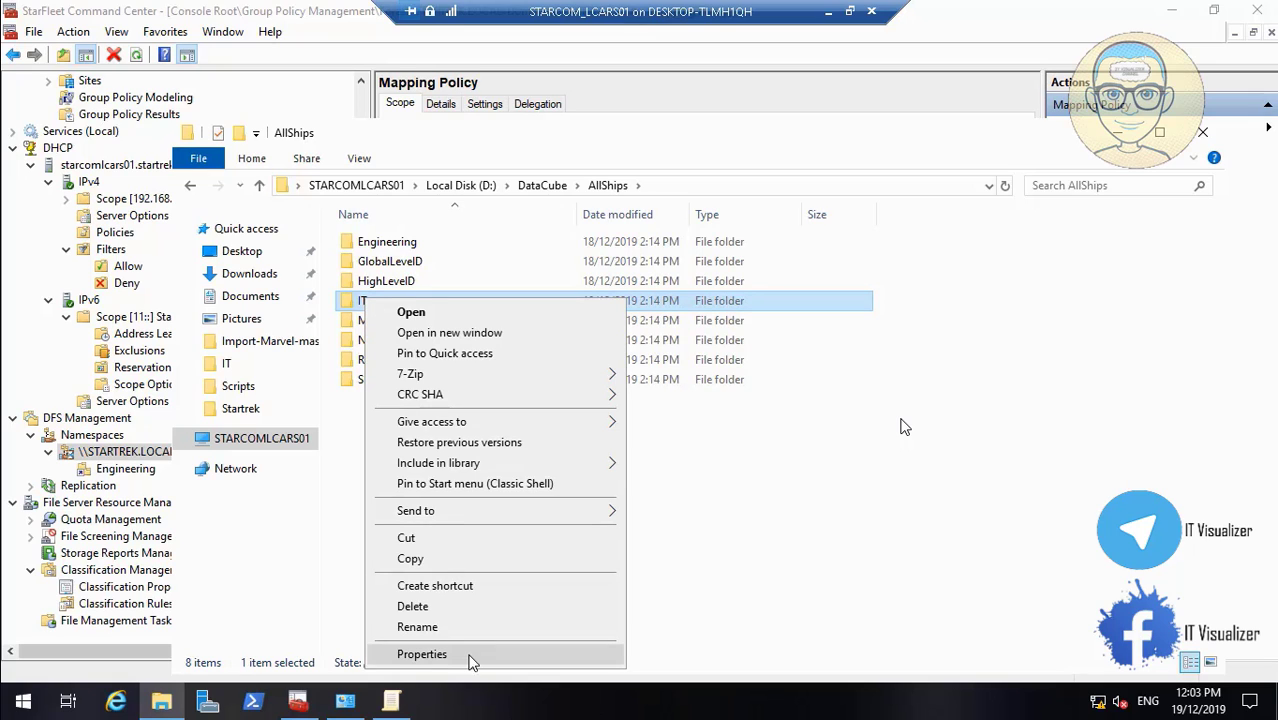
click(422, 655)
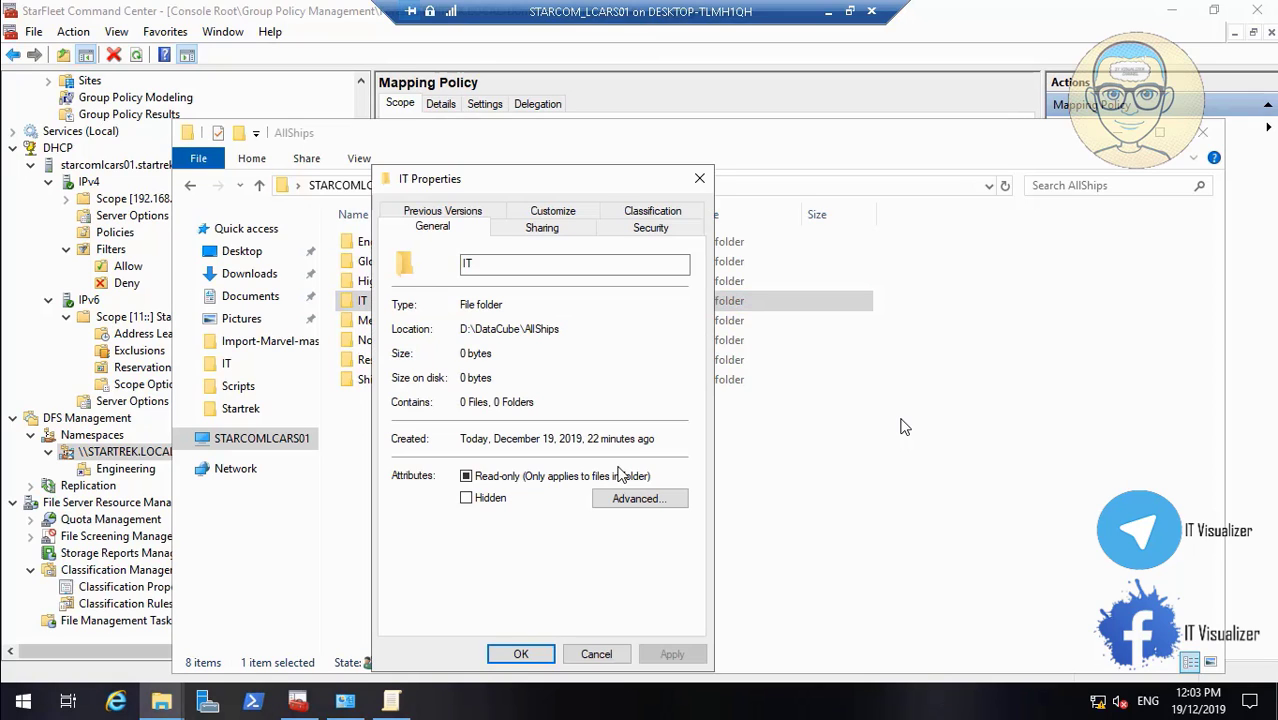
click(614, 230)
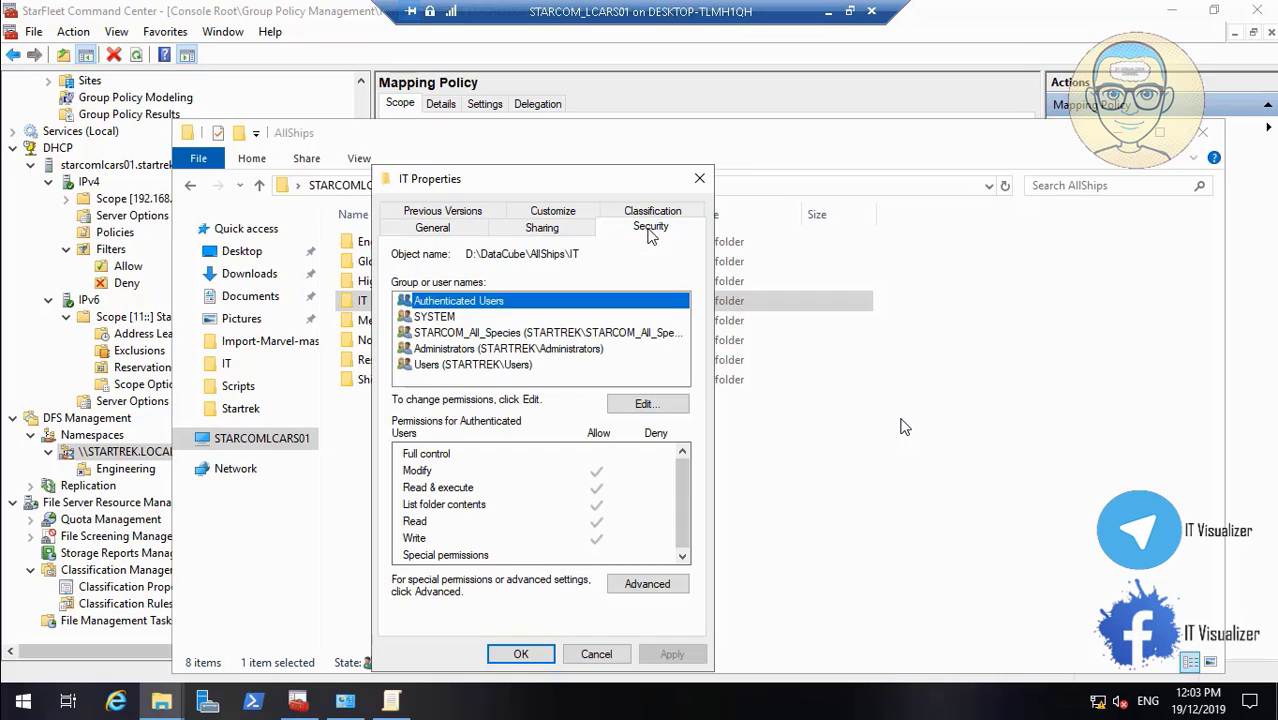
click(648, 404)
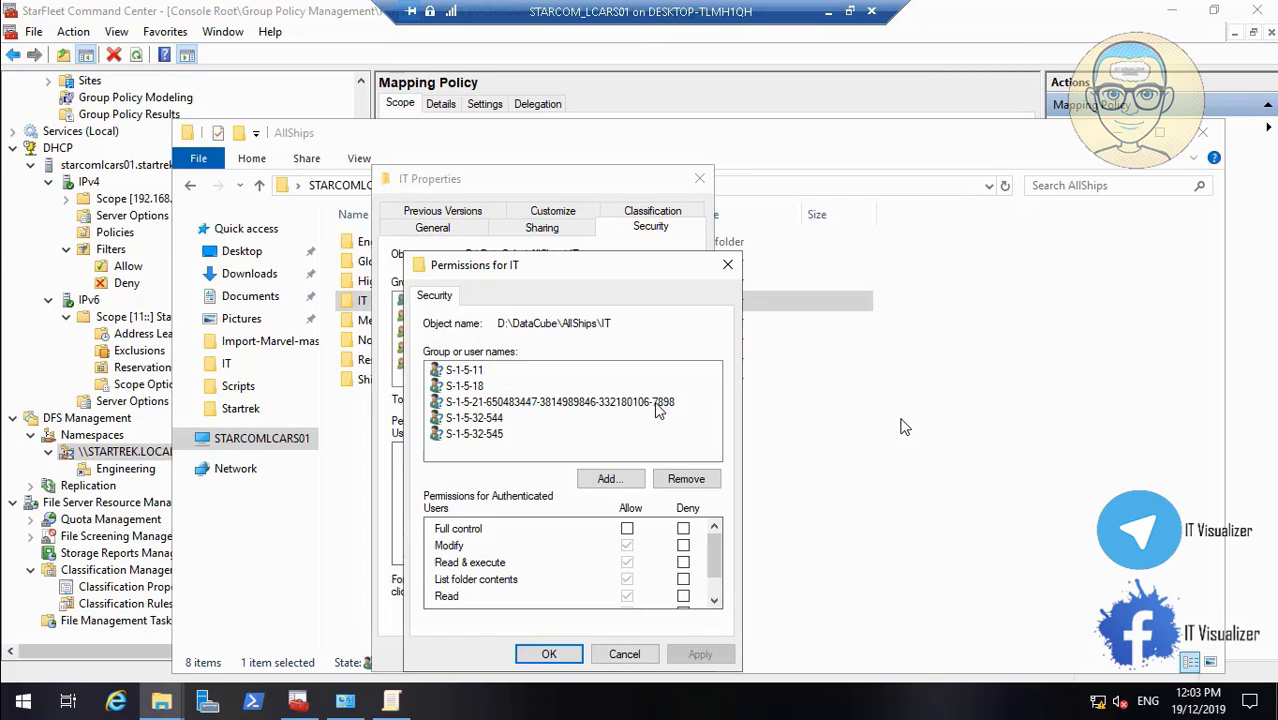
- Add the STARCOM_Global_IT group to the IT folder's permissions and allow it Modify access
click(604, 478)
text(STARCOM)
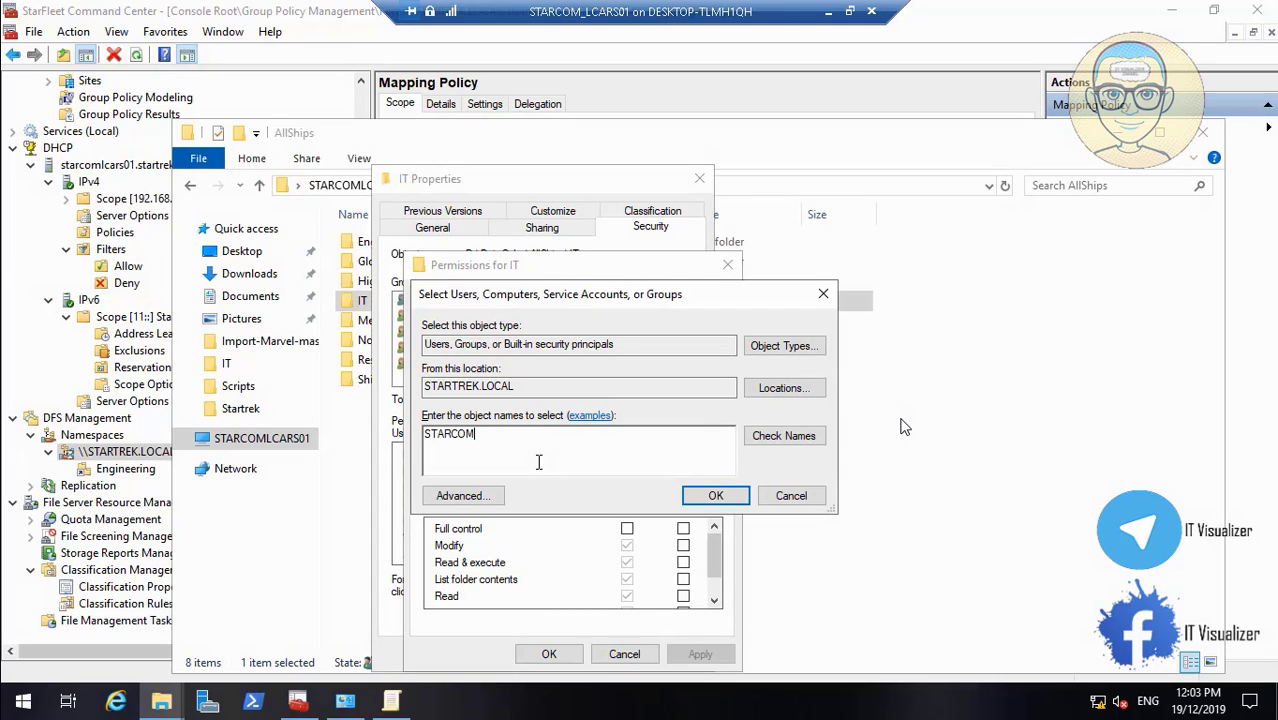
text(_Glo)
click(812, 440)
click(716, 495)
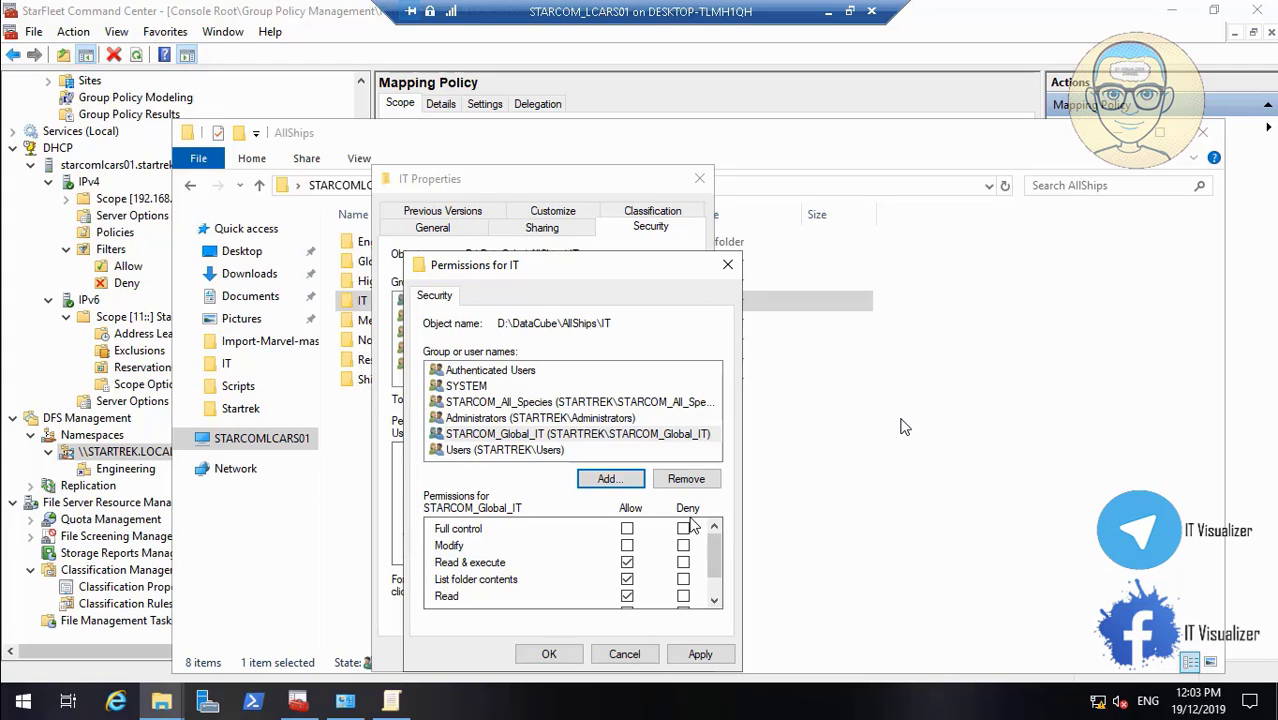
click(626, 545)
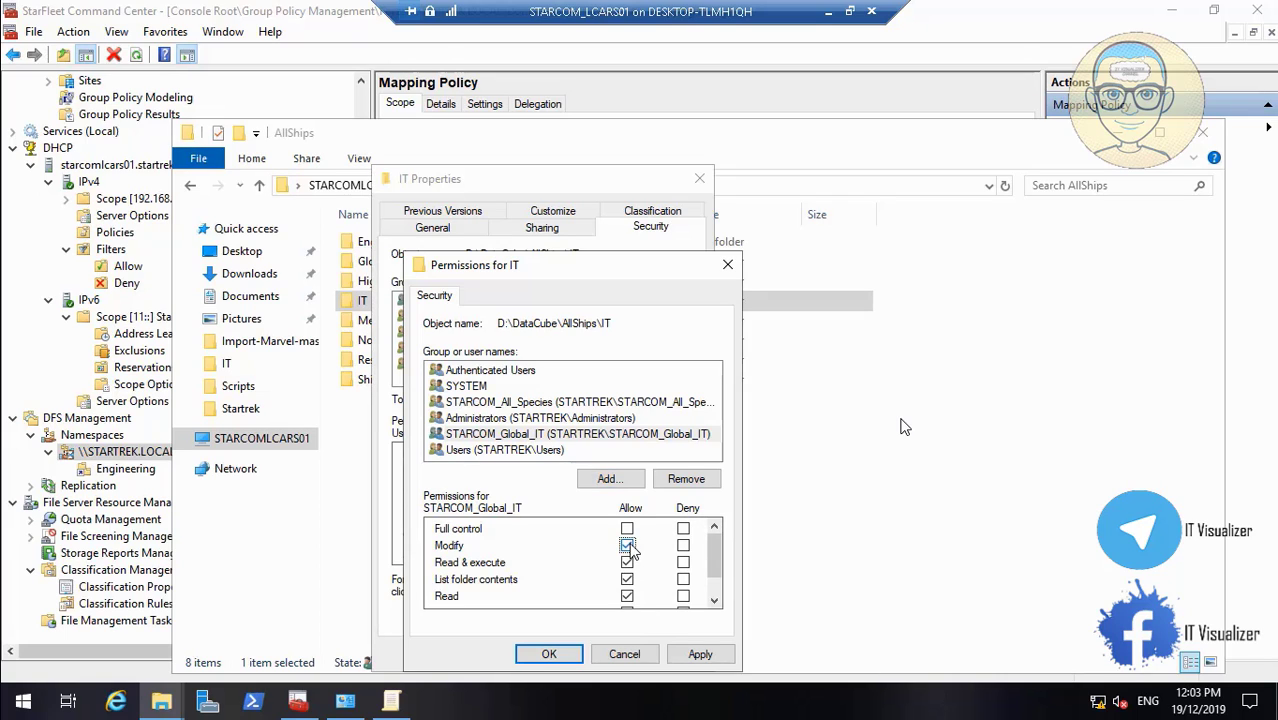
- Add the STARCOM_IT group with Full control to the IT folder, apply the permissions and close the folder's properties
click(610, 479)
text(STARCOM_IT)
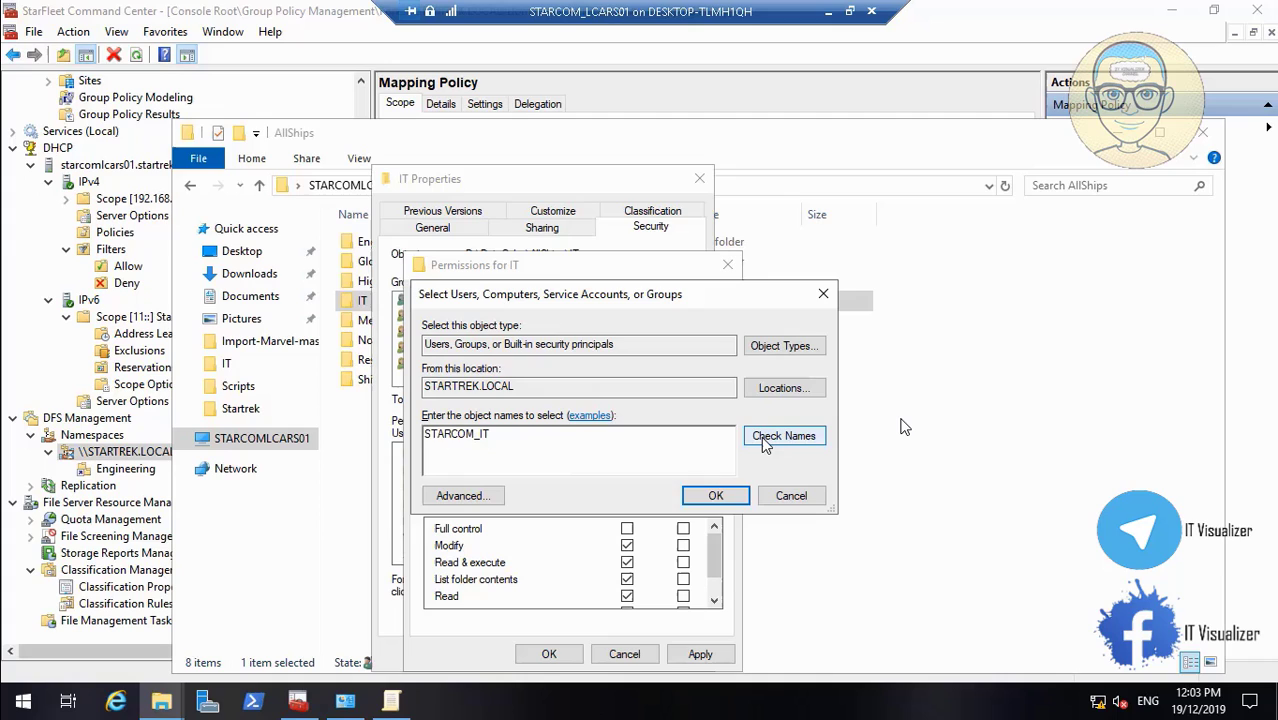
click(762, 436)
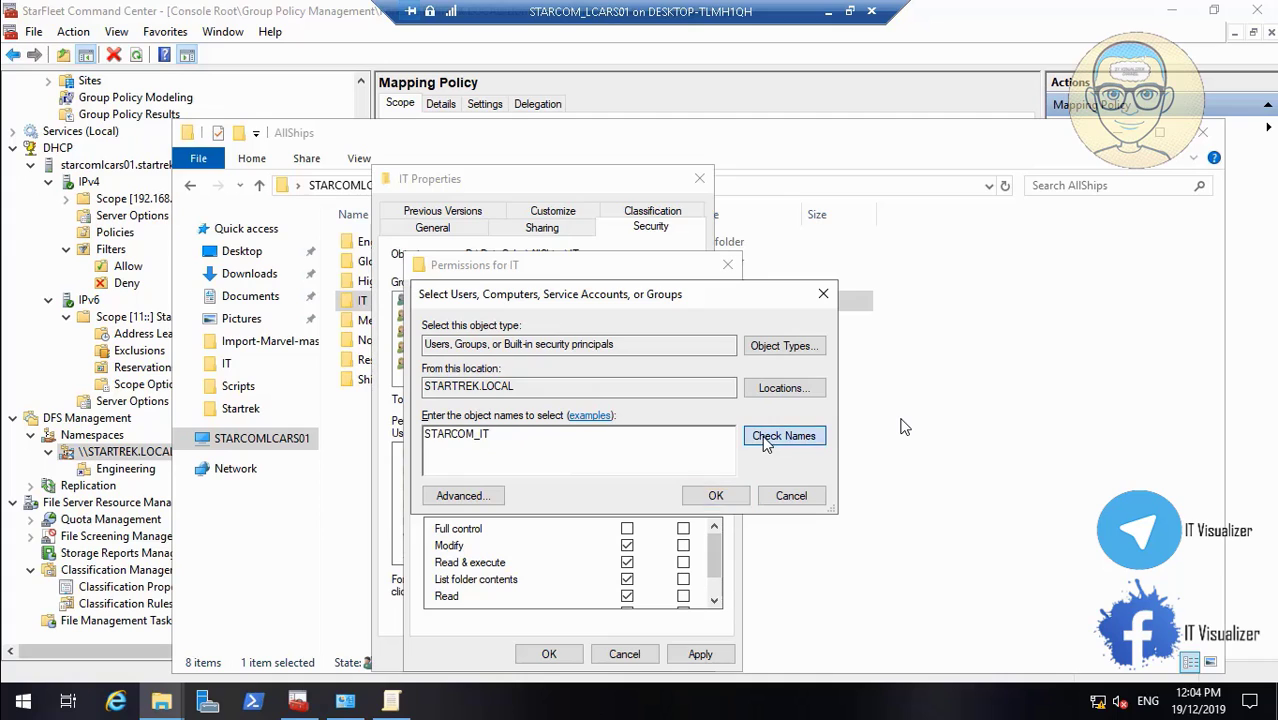
click(719, 495)
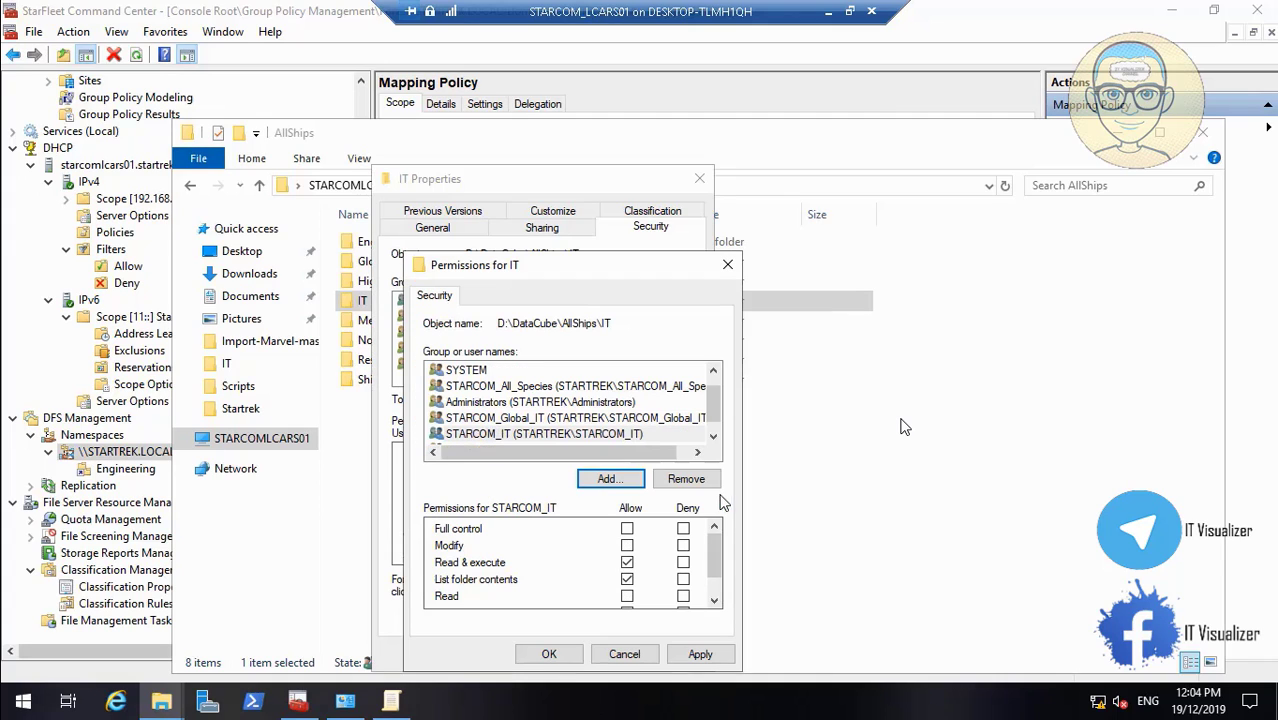
click(627, 530)
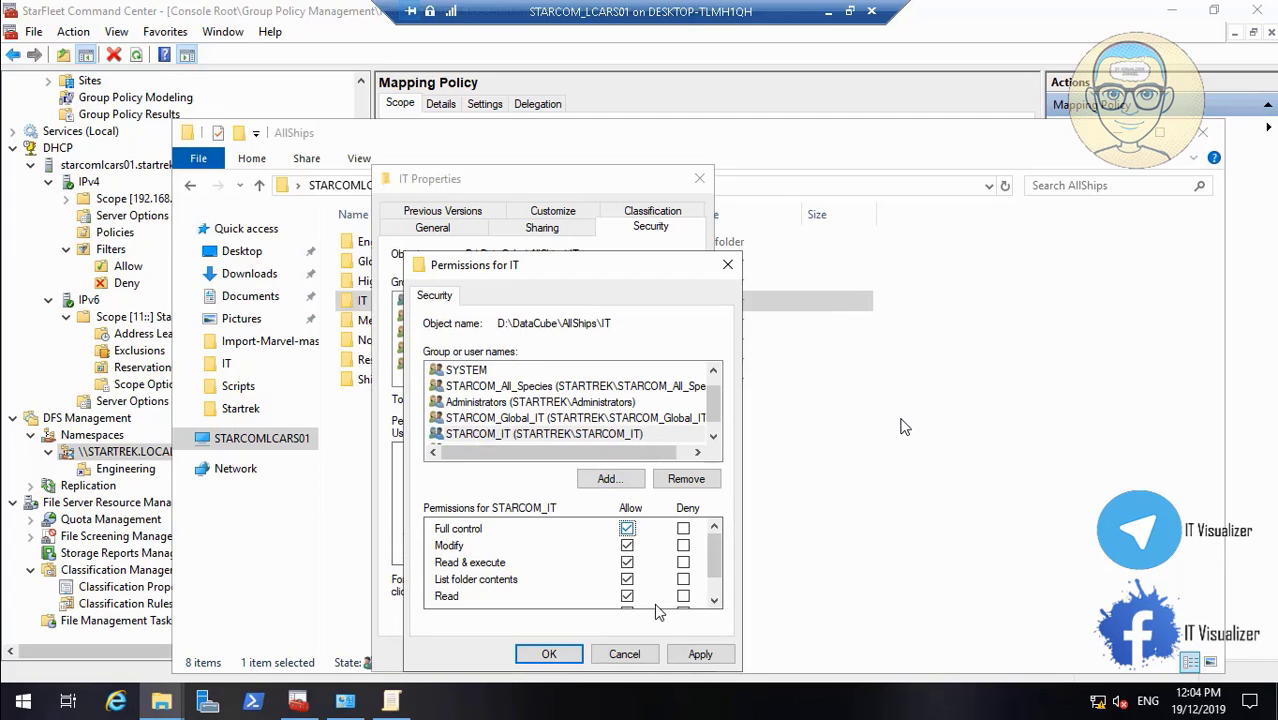
click(699, 654)
click(549, 654)
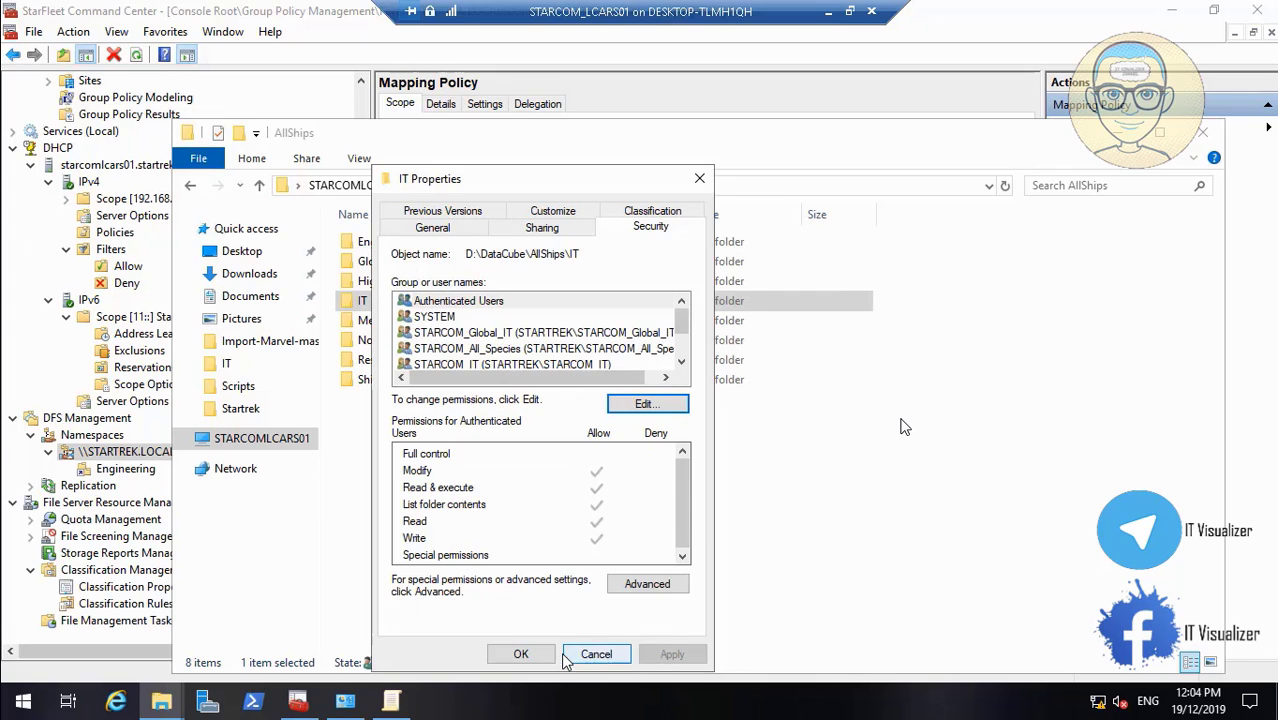
click(521, 655)
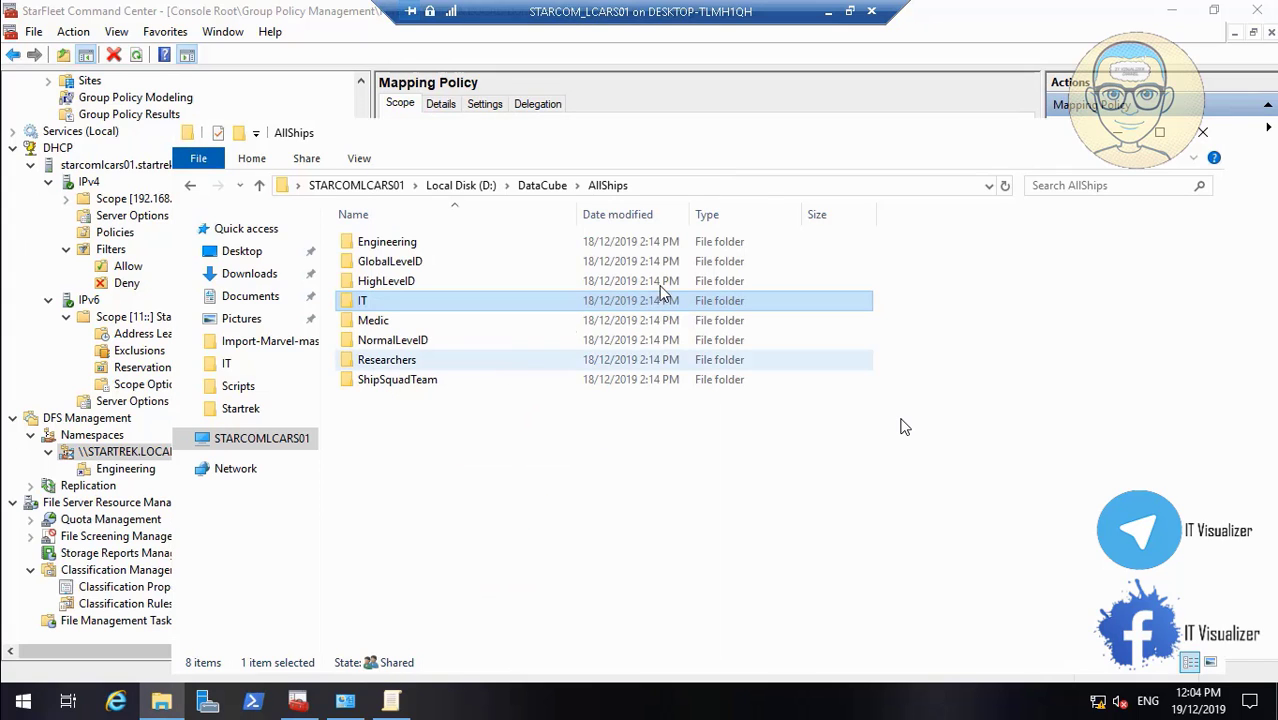
- Copy the IT folder's name, close File Explorer and paste it as the name of the new DFS namespace folder
right_click(363, 302)
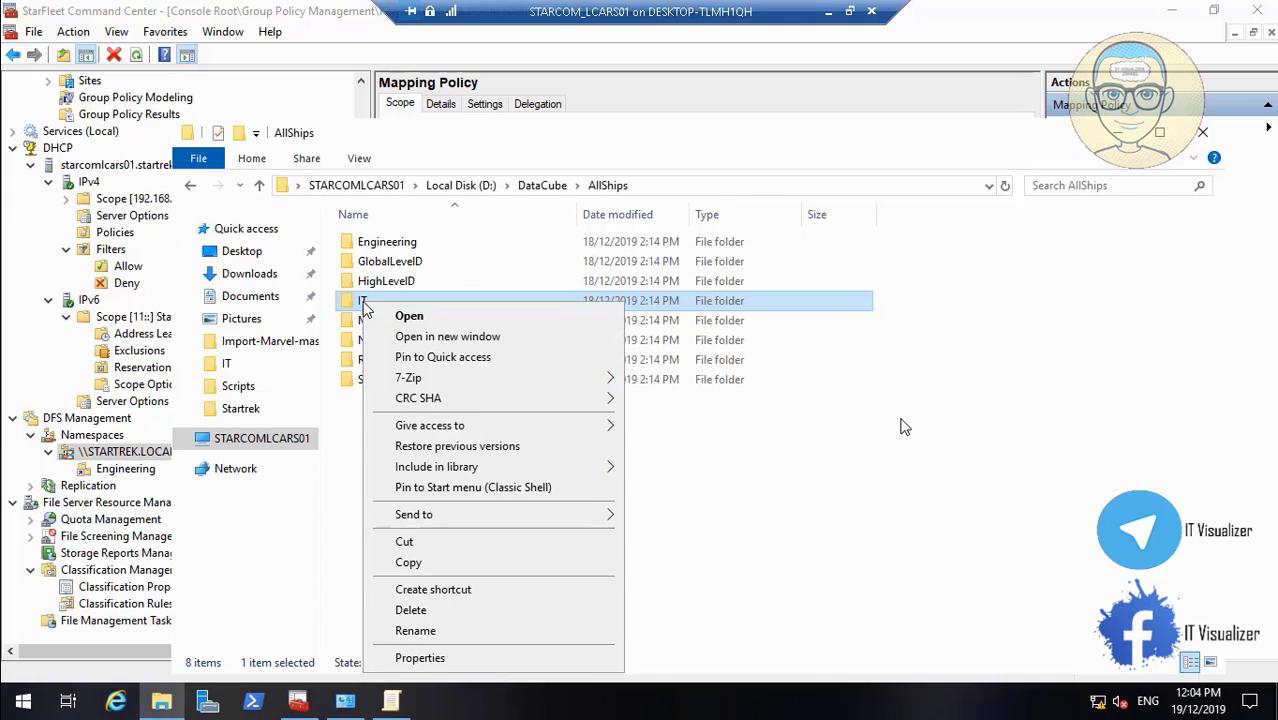
click(471, 630)
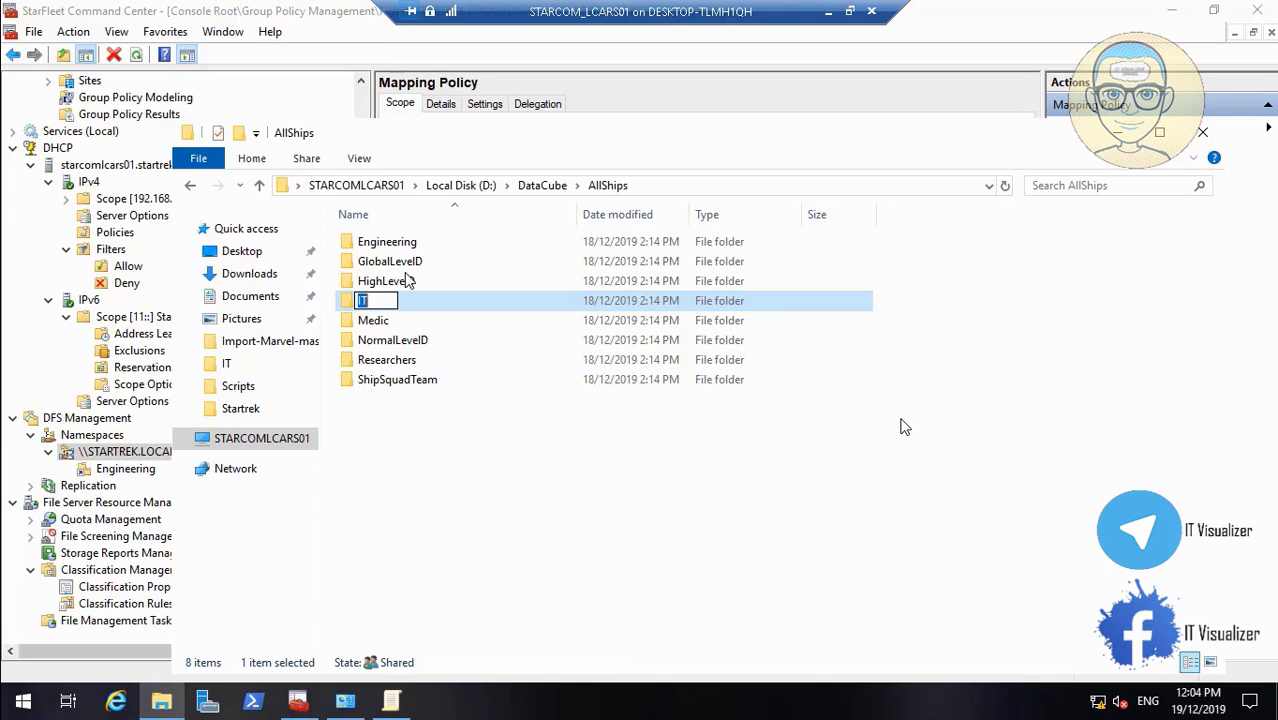
right_click(363, 300)
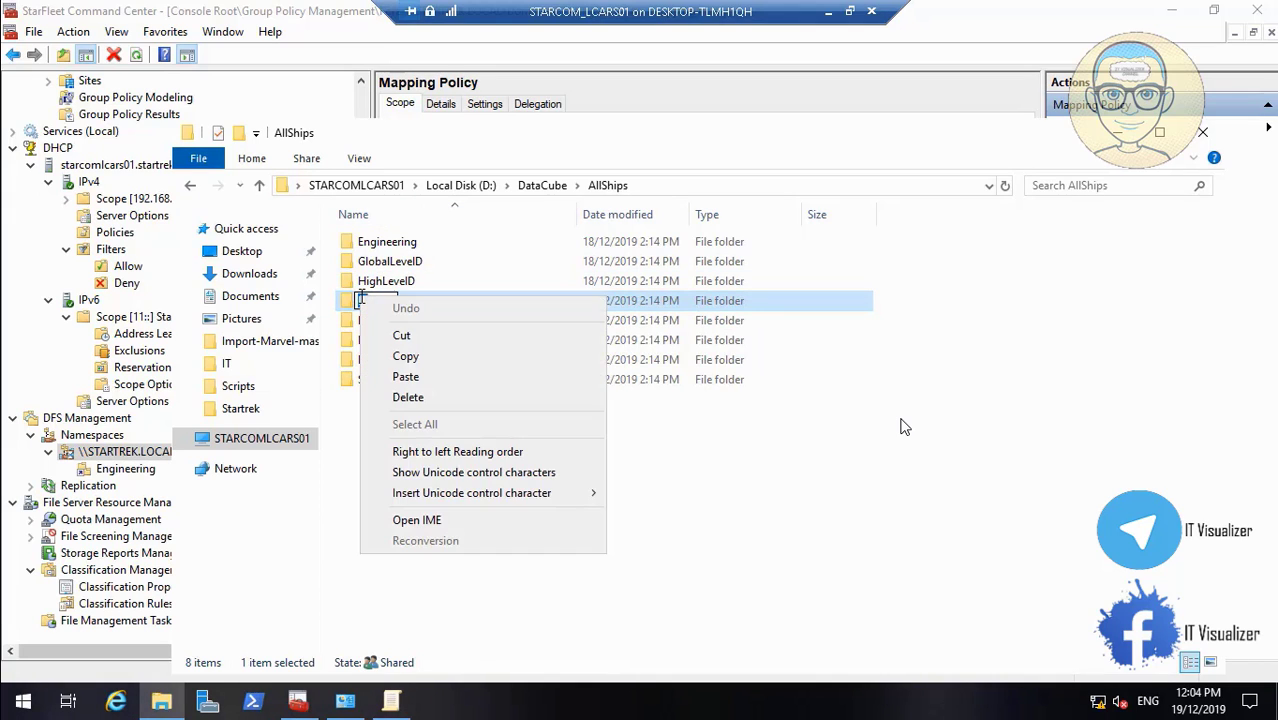
click(405, 356)
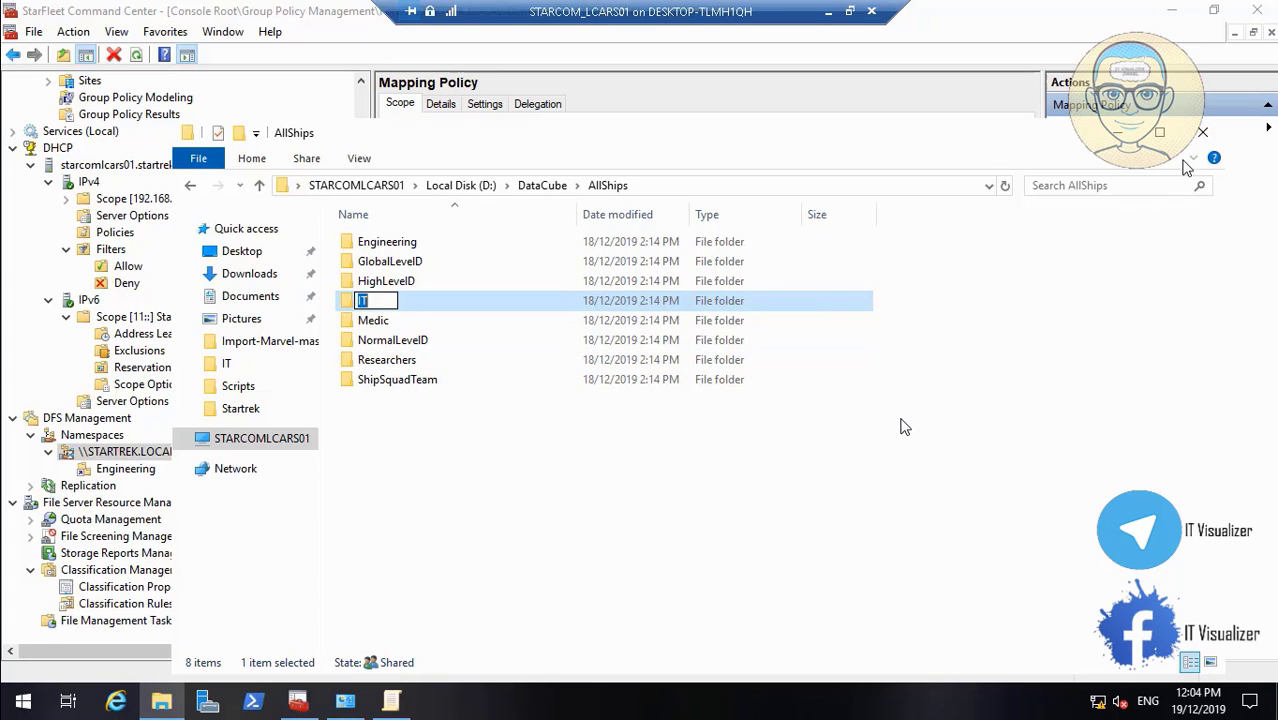
click(1203, 132)
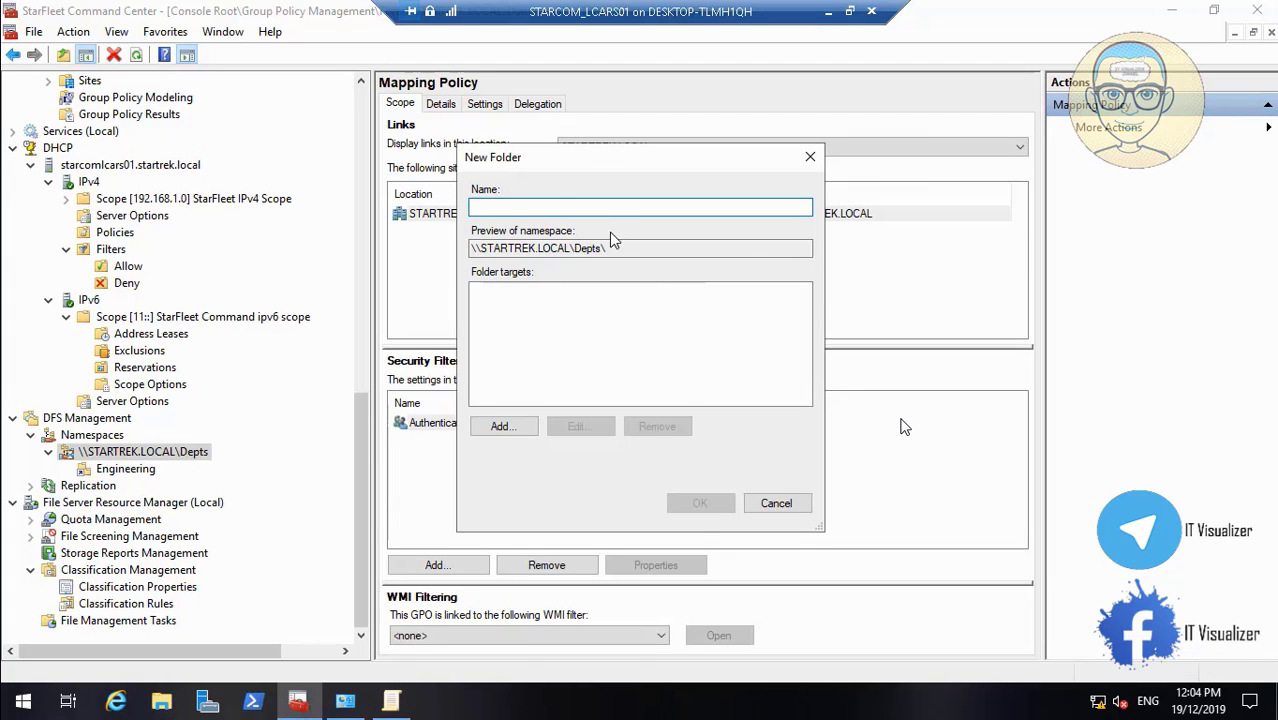
key(ctrl+v)
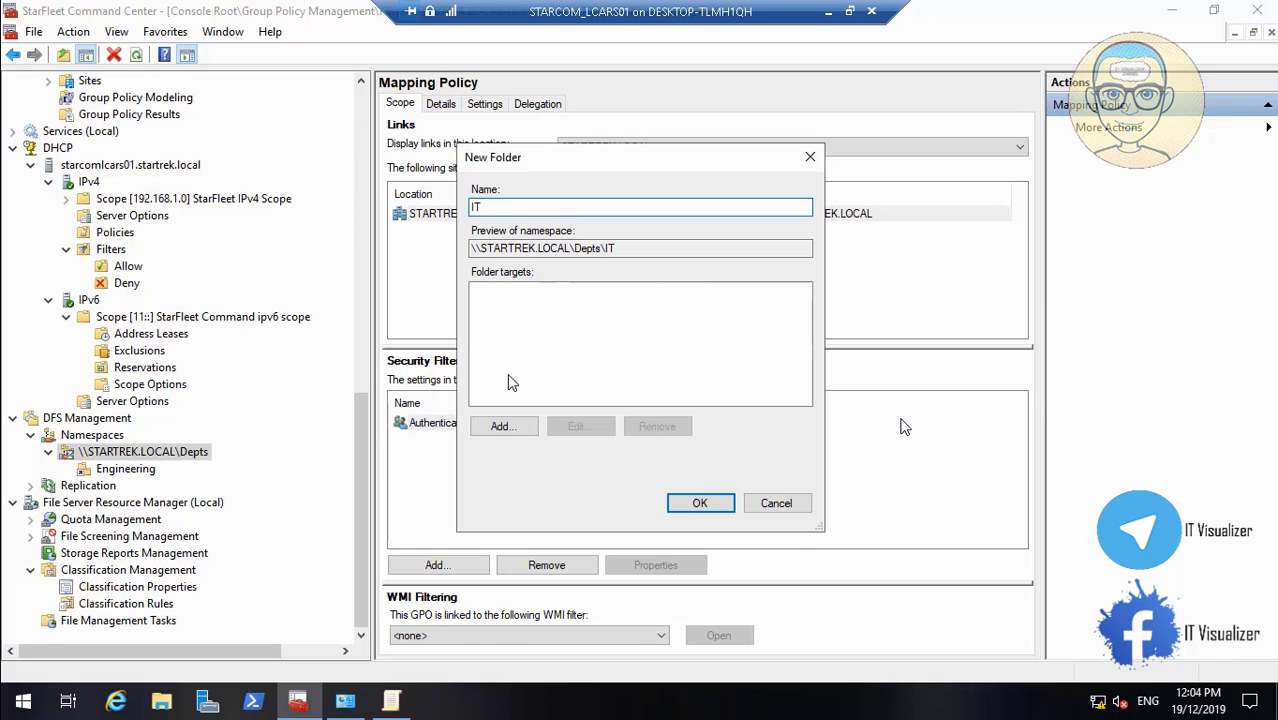
- Add \\STARCOMLCARS01\DataCube$\AllShips\IT as the folder target and create the IT folder in the namespace
click(502, 426)
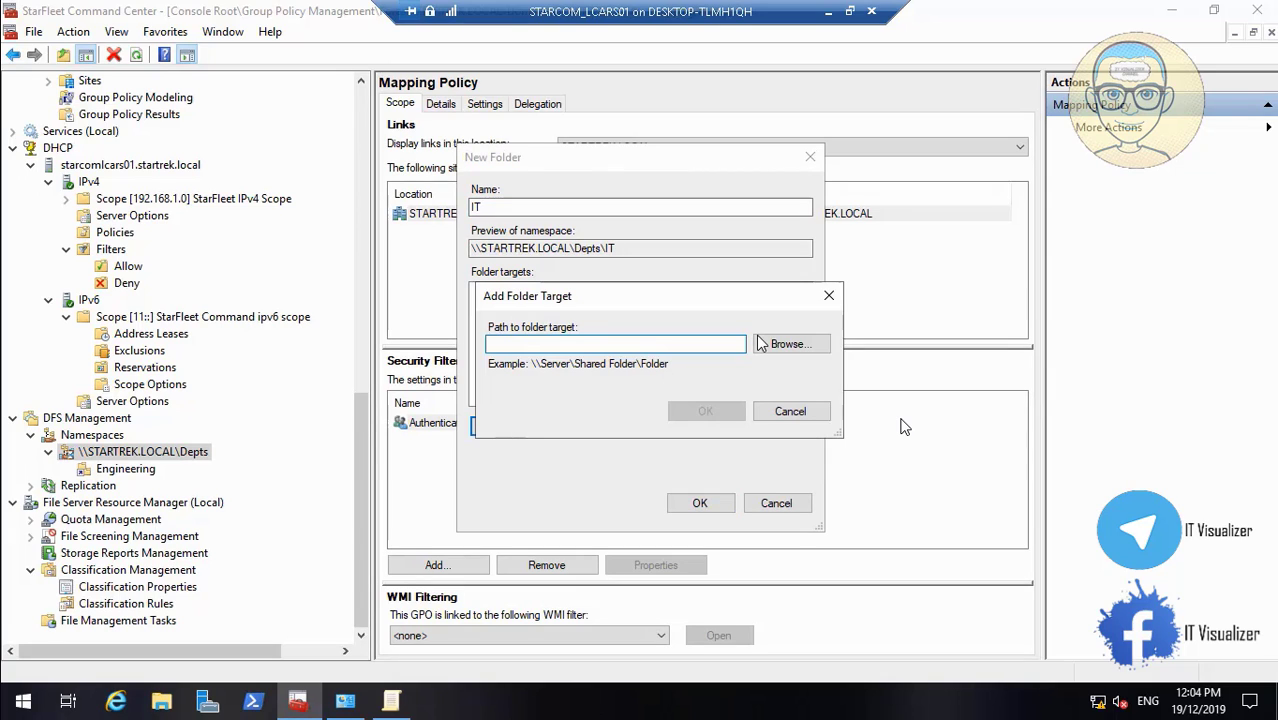
click(778, 344)
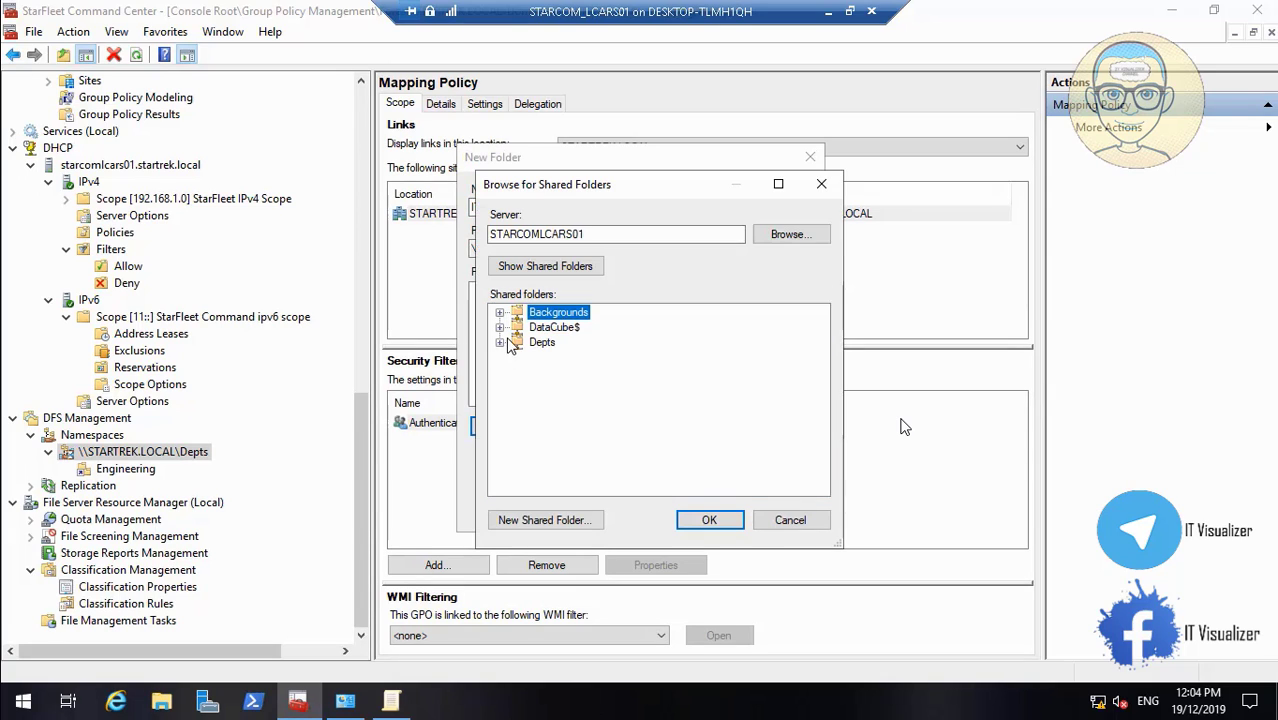
click(500, 327)
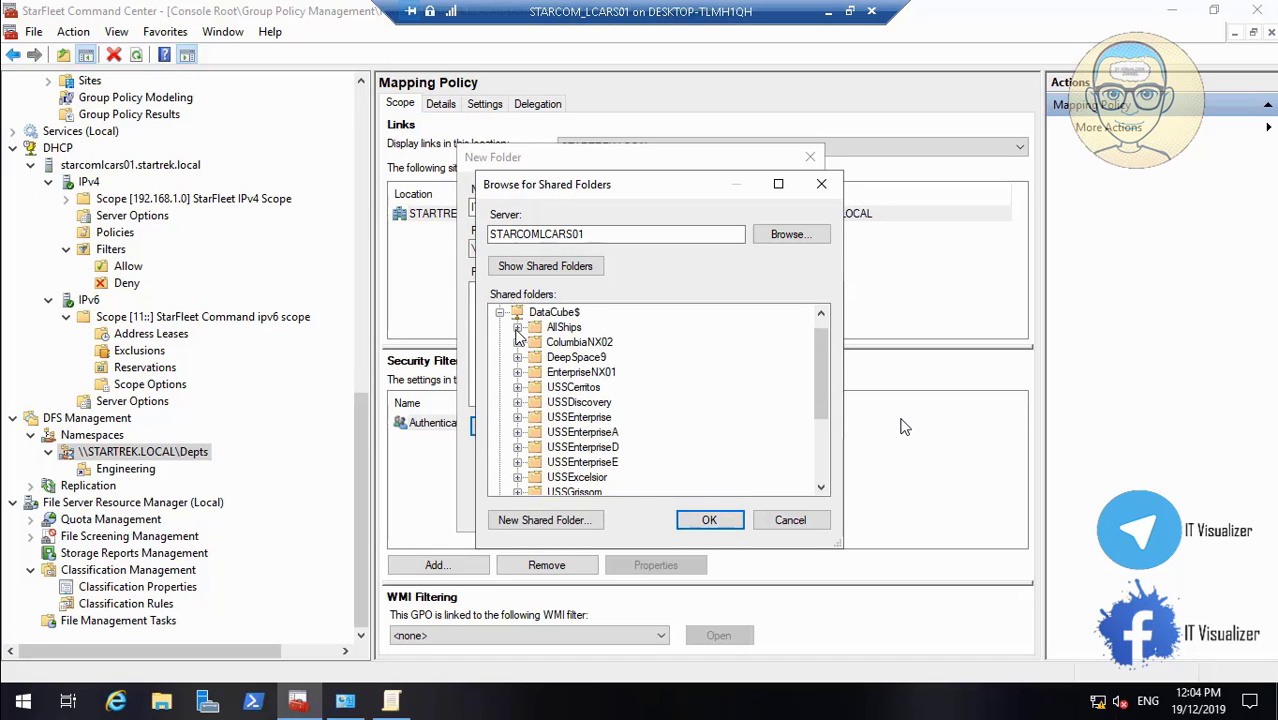
click(517, 328)
click(570, 388)
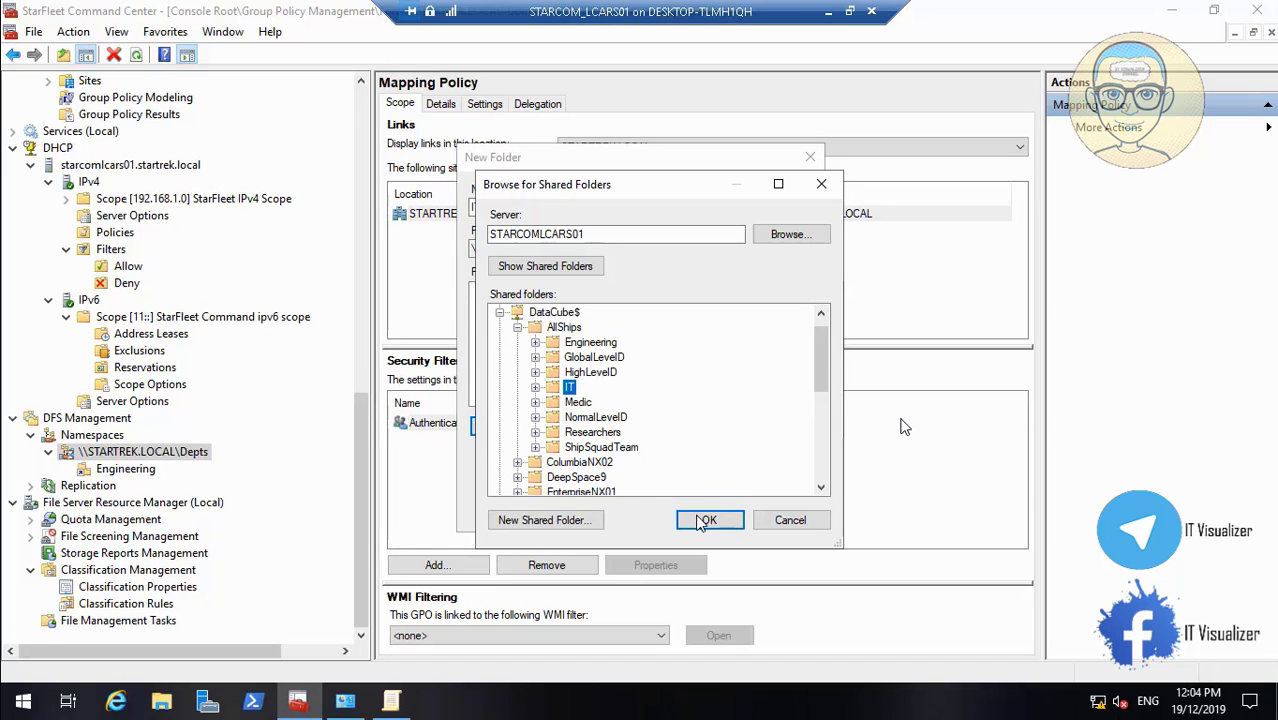
click(705, 519)
click(693, 410)
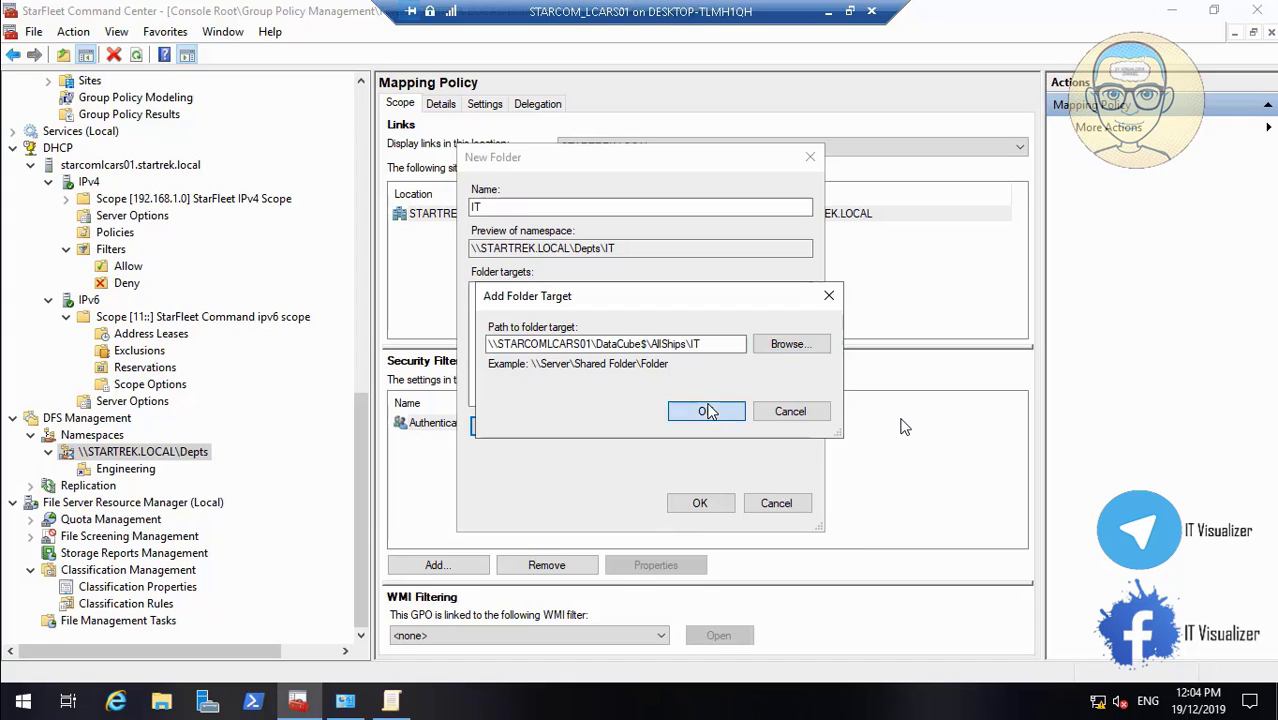
click(700, 502)
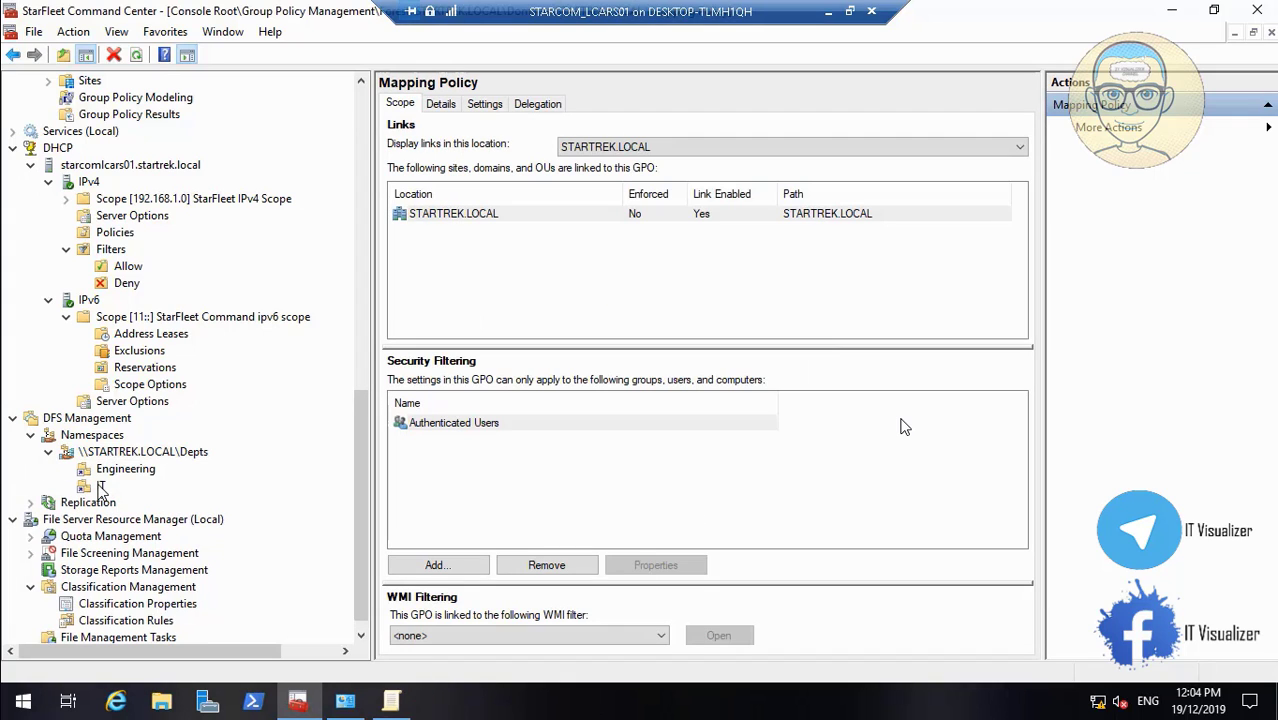
- Open the IT namespace folder's properties and choose to set explicit view permissions on the DFS folder
right_click(100, 487)
click(160, 448)
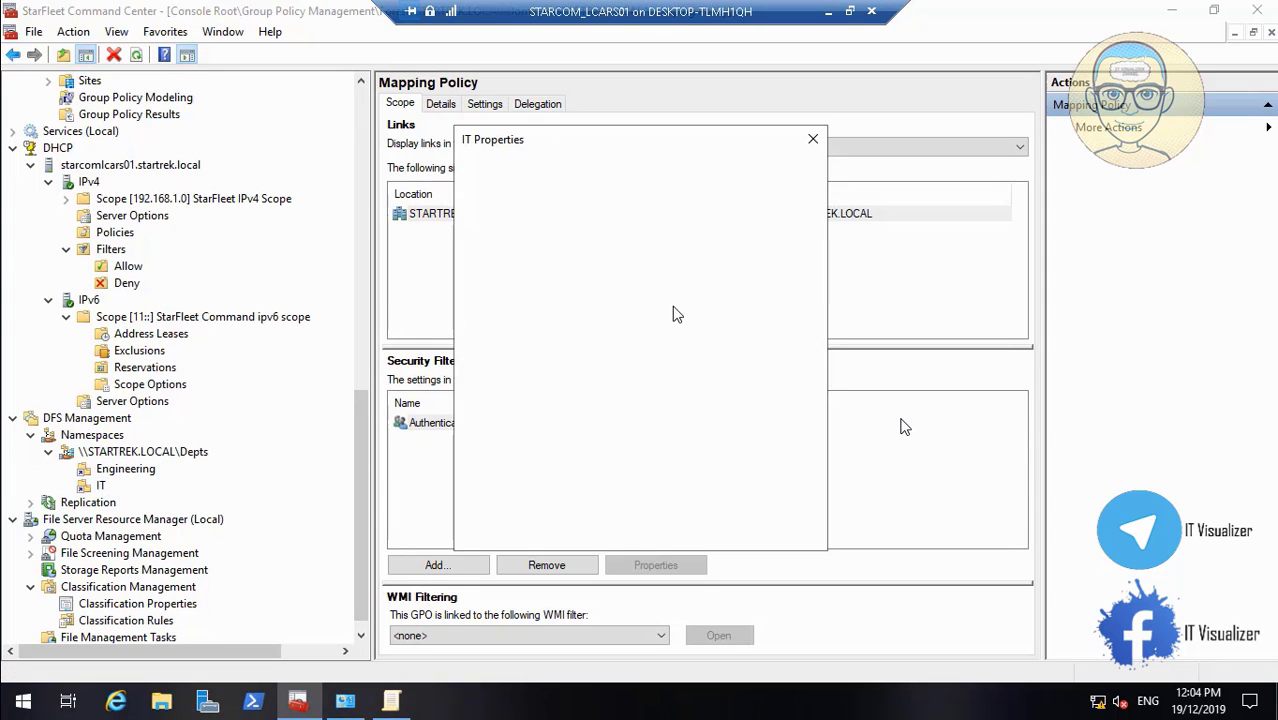
click(550, 174)
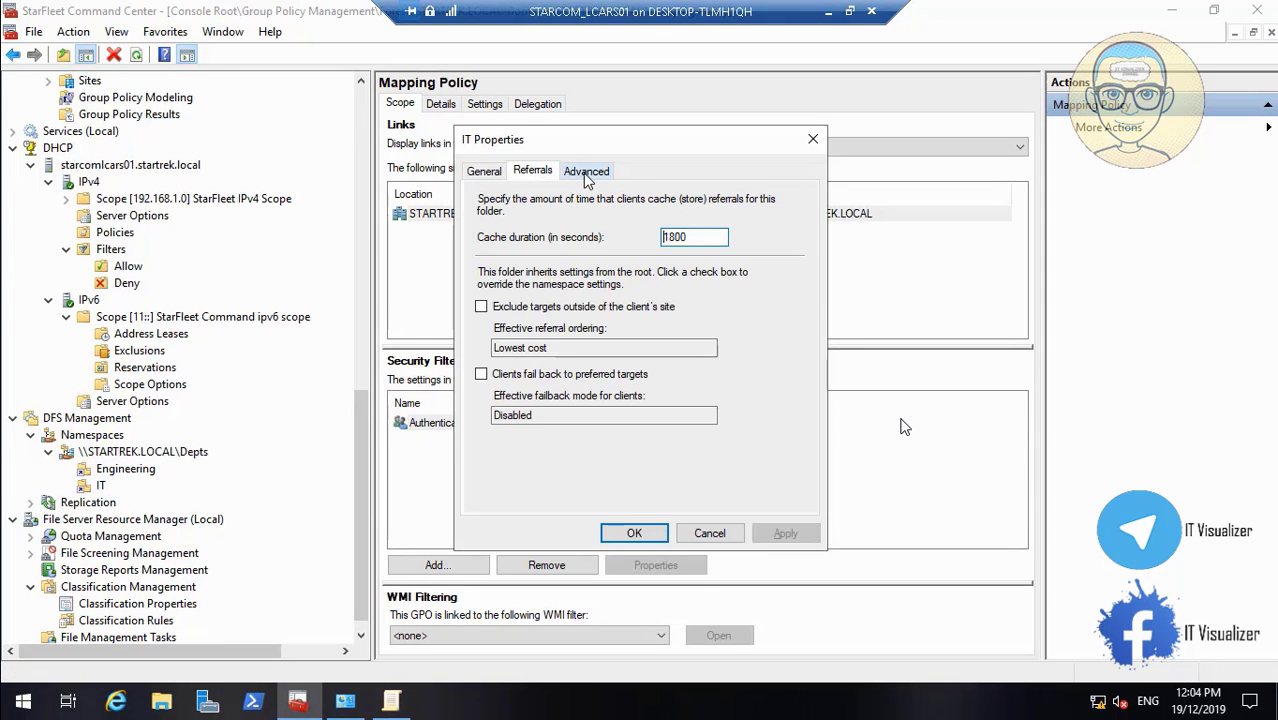
click(586, 172)
click(519, 340)
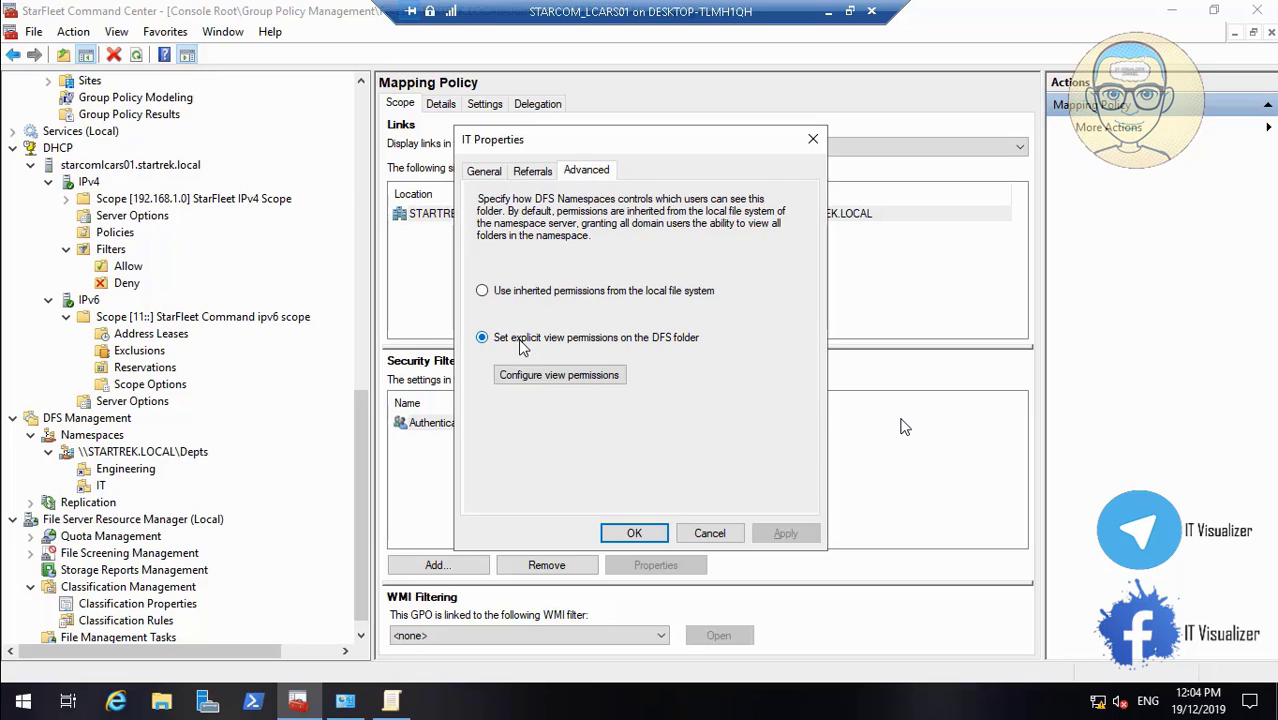
- Add the STARCOM_Global_IT group to the explicit view permissions of the IT namespace folder
click(556, 377)
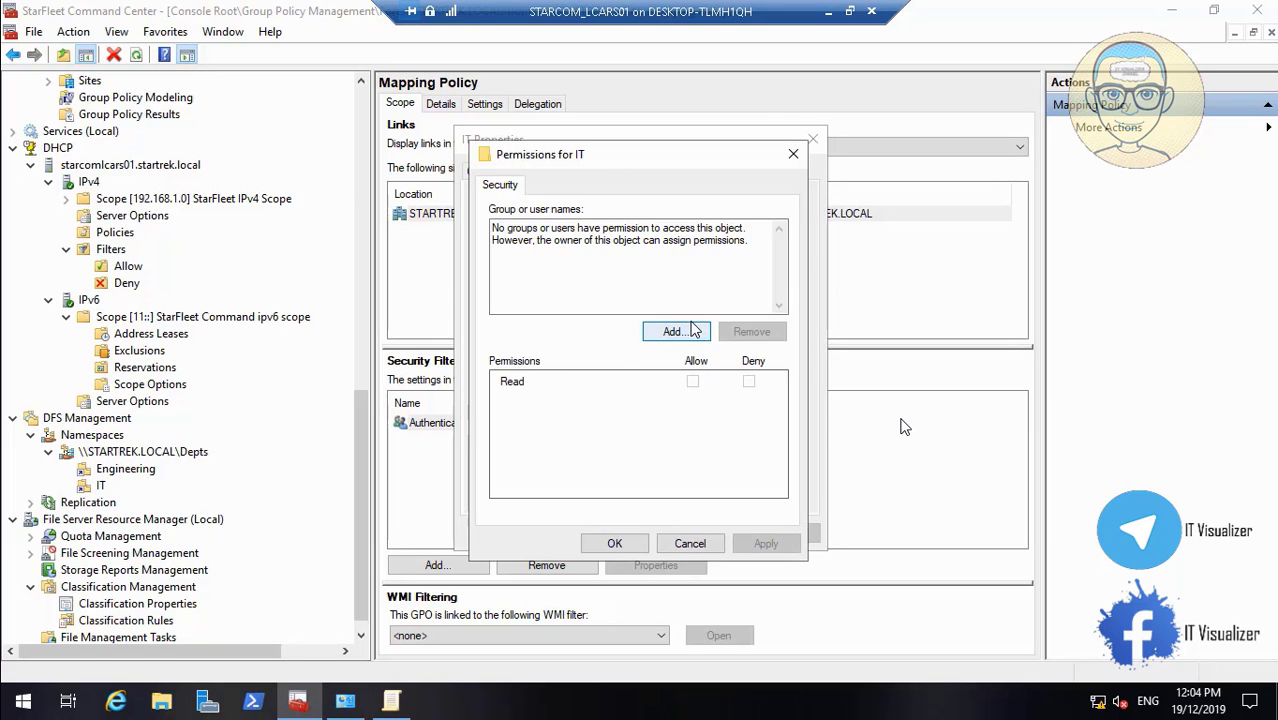
click(686, 332)
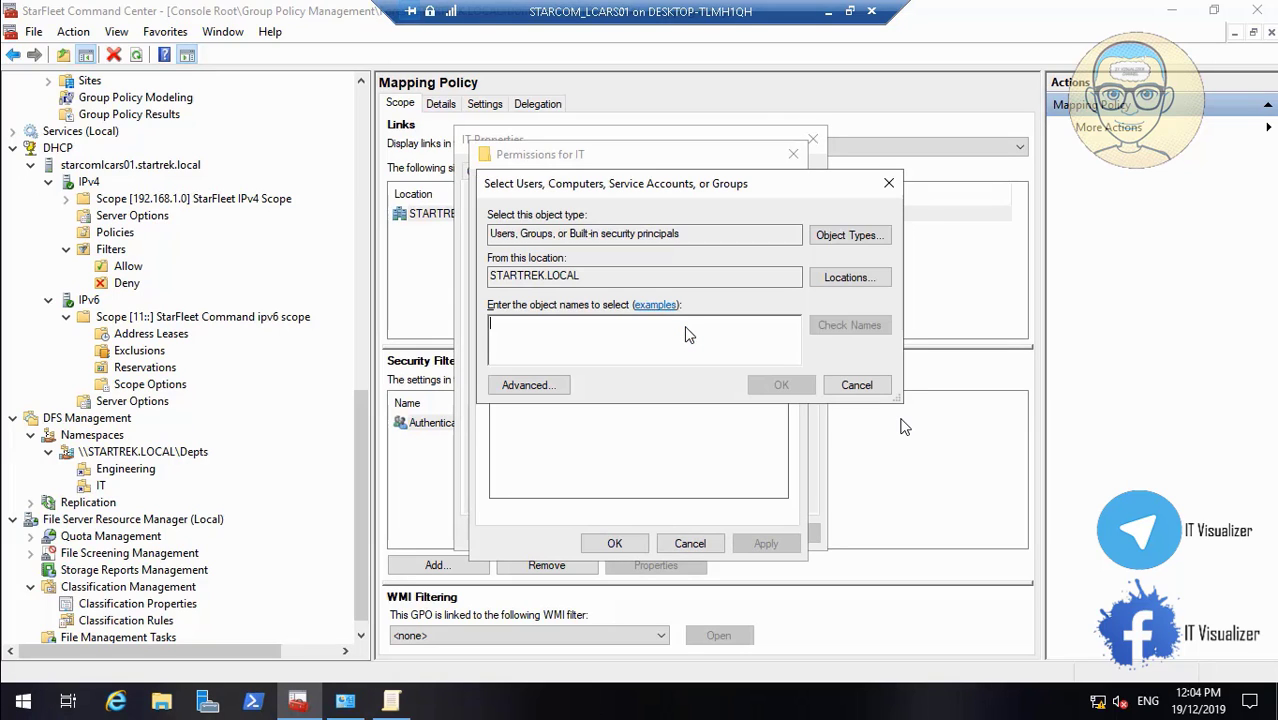
text(STARCOM)
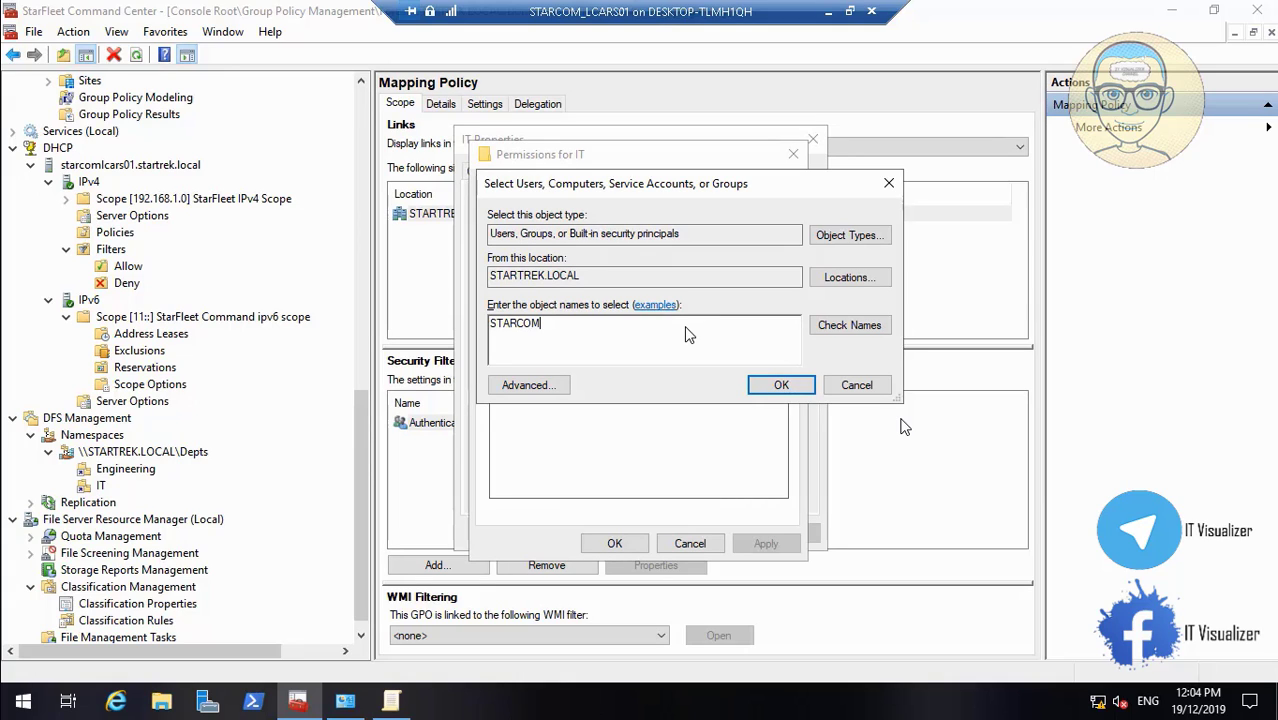
text(_GL)
click(847, 324)
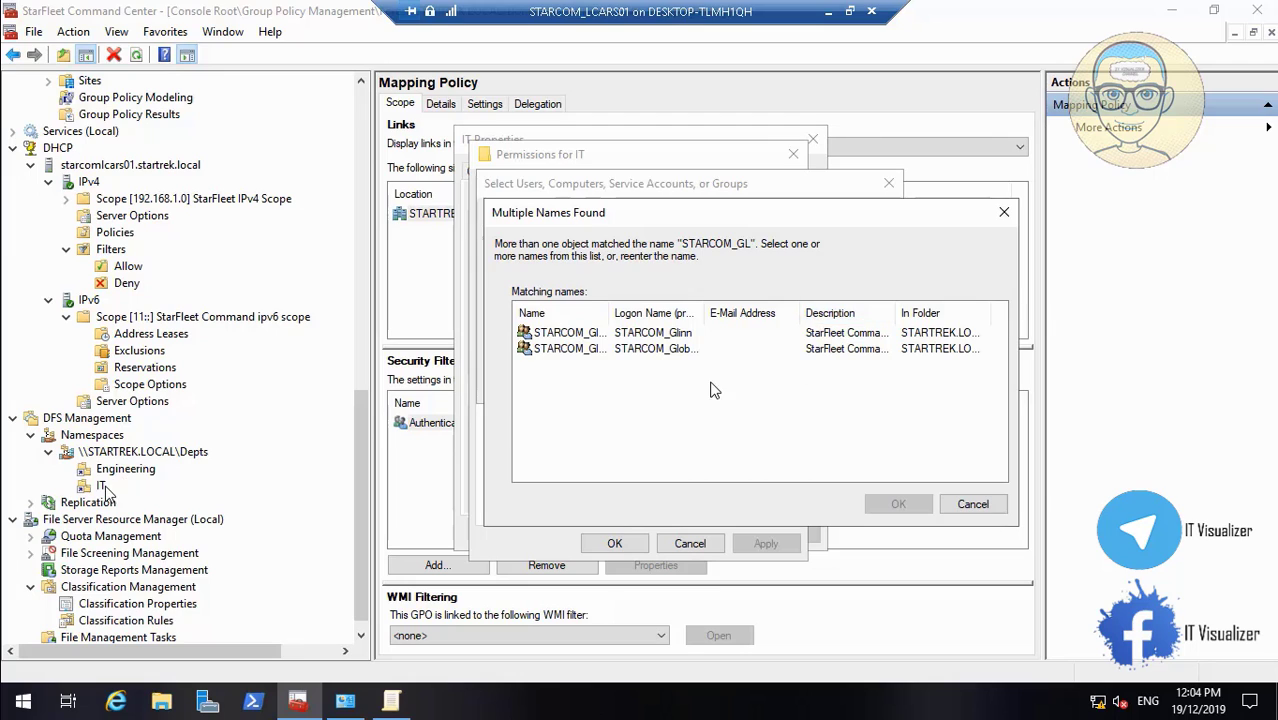
drag(609, 313, 692, 313)
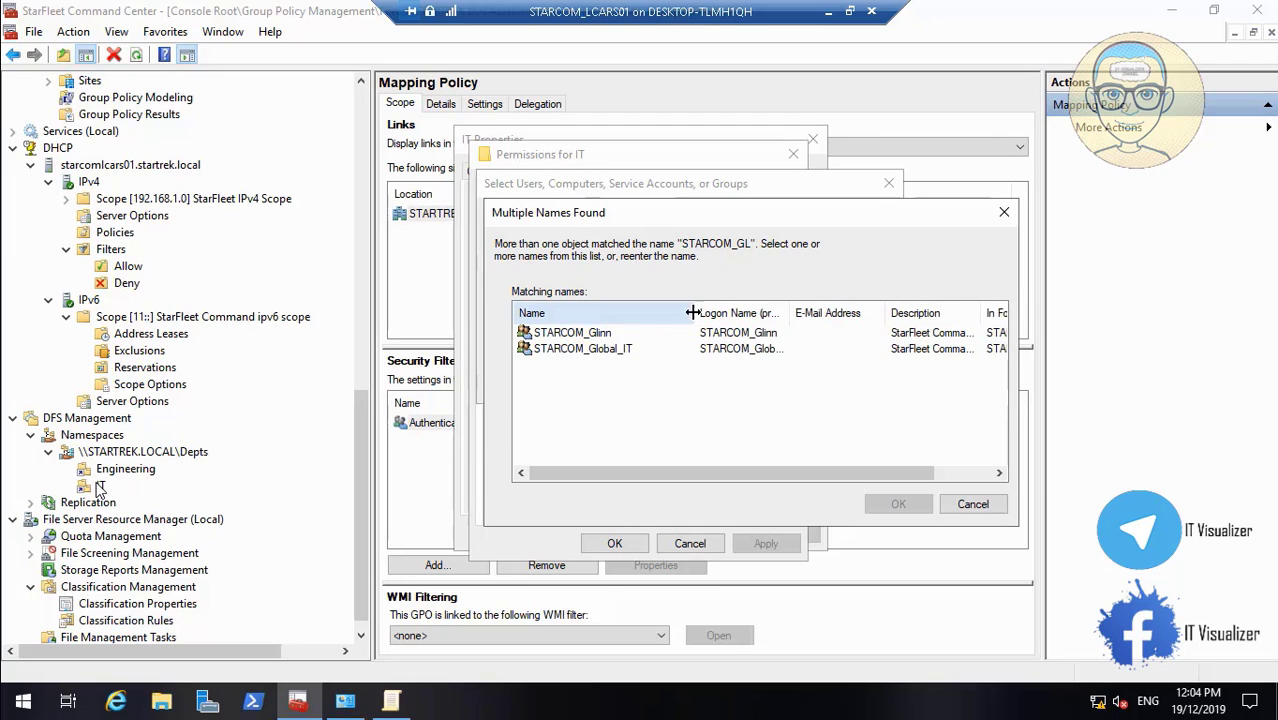
click(620, 349)
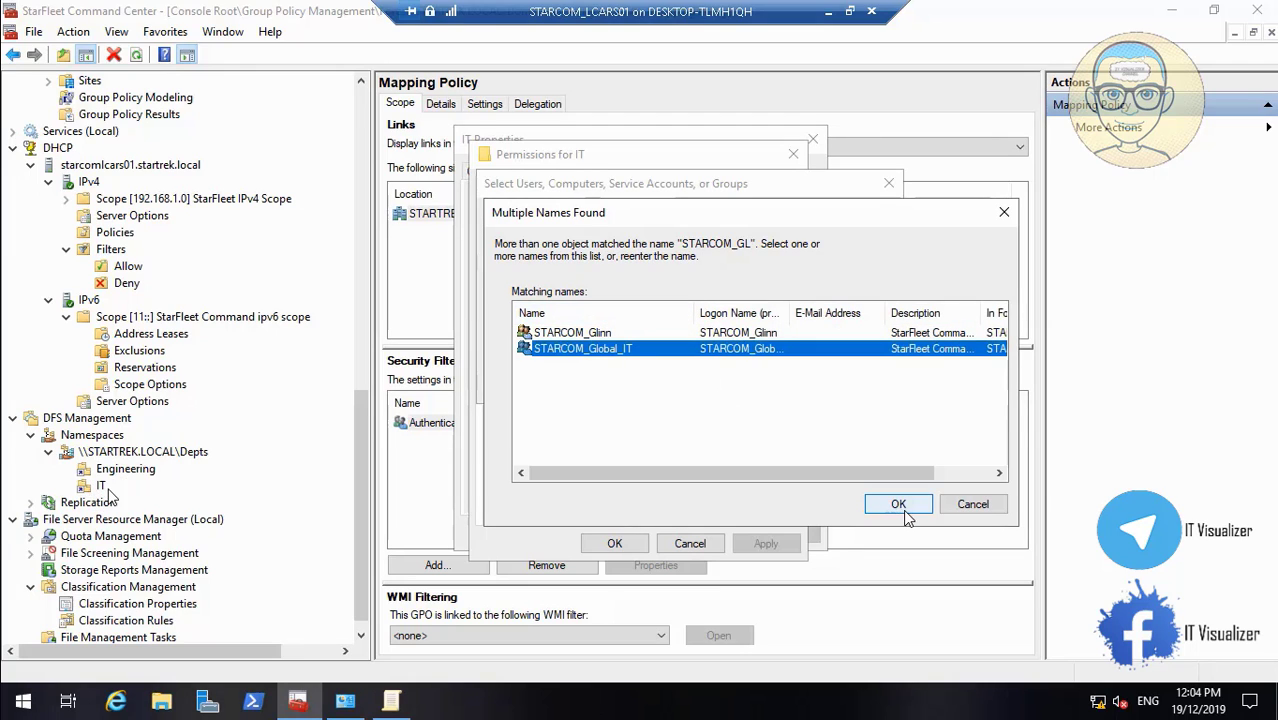
click(898, 504)
click(783, 391)
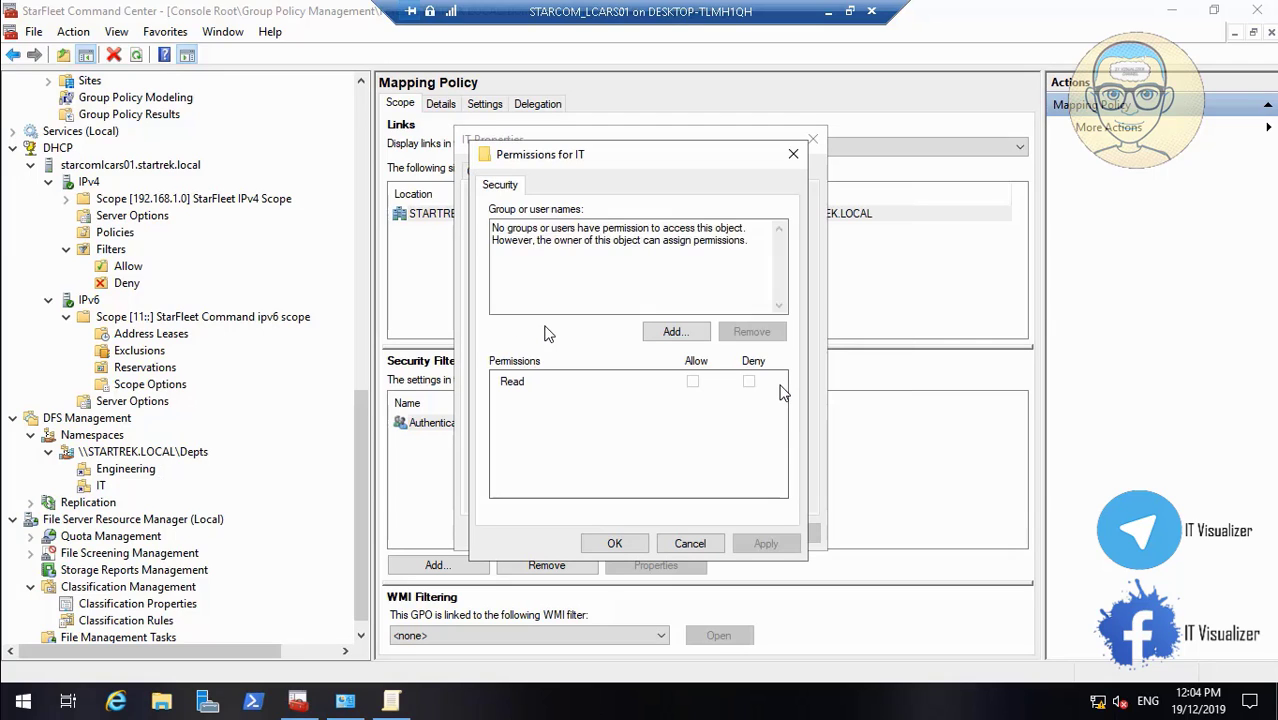
- Open the group selection for a further entry in the IT folder's view permissions and close the folder's properties
click(676, 332)
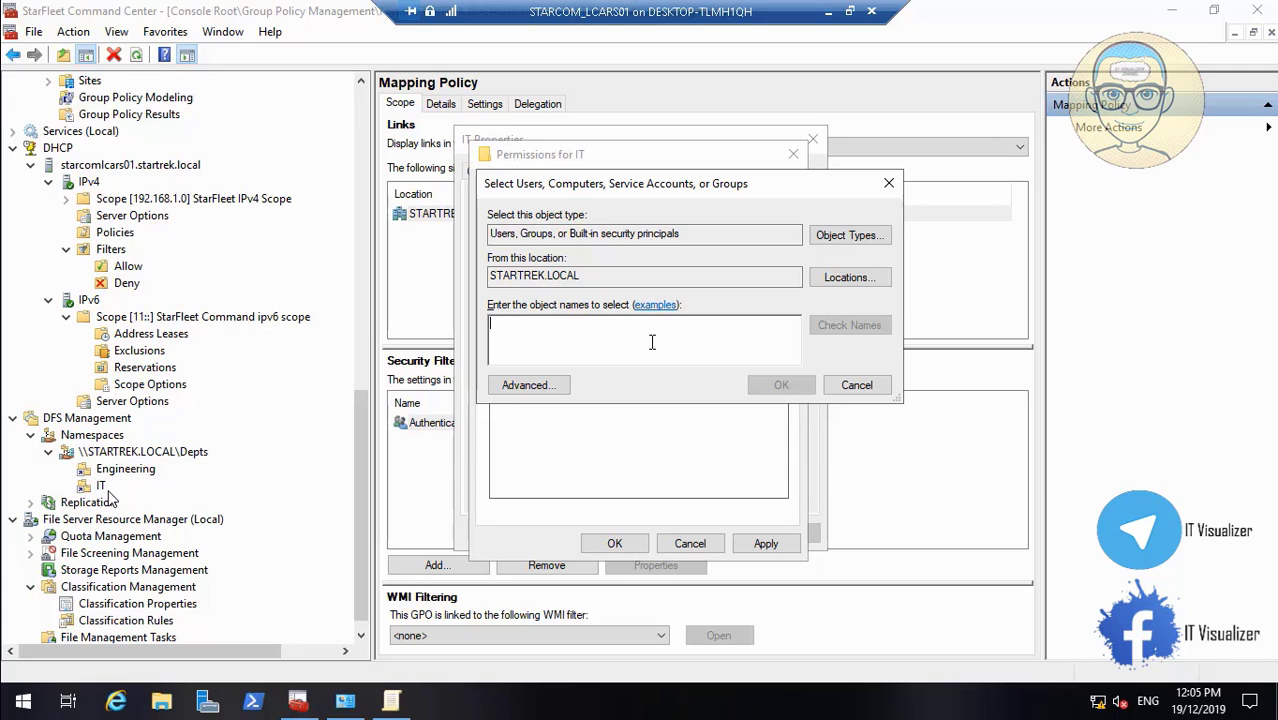
key(space)
click(15, 680)
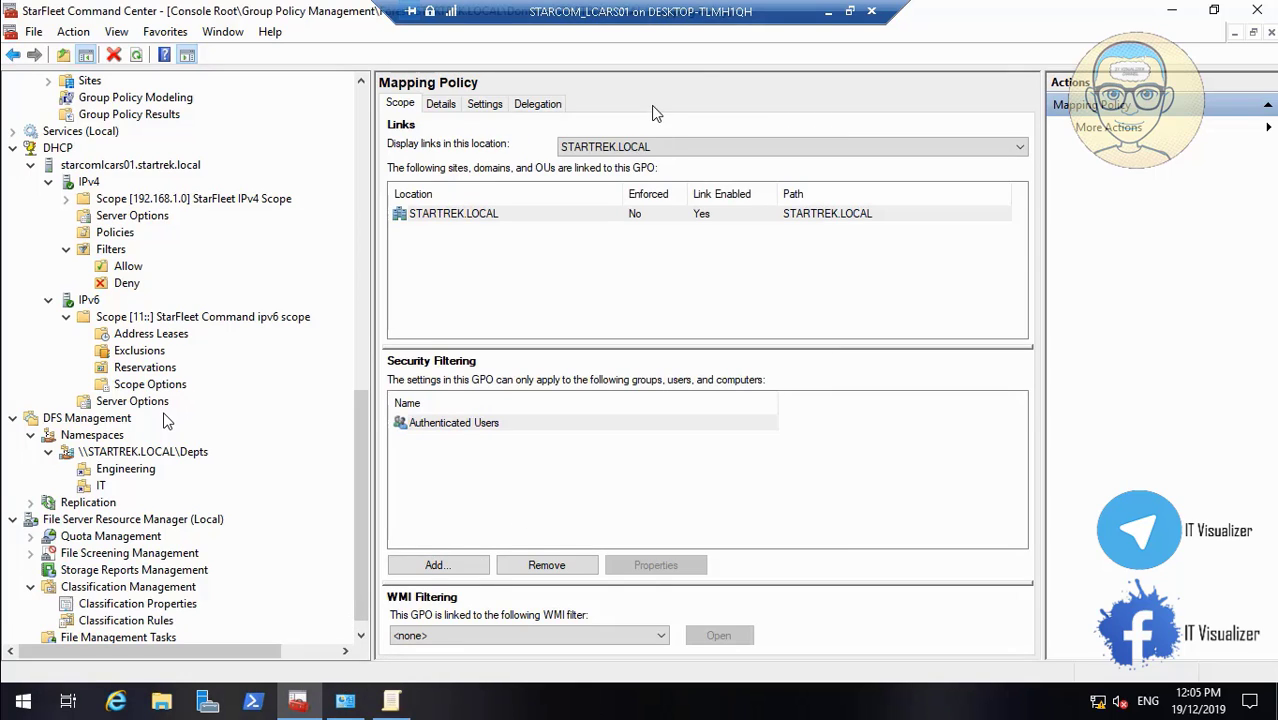
- Switch to the browser and review the blog guide's sections on file share creation, DFS namespaces and access-based enumeration
click(827, 12)
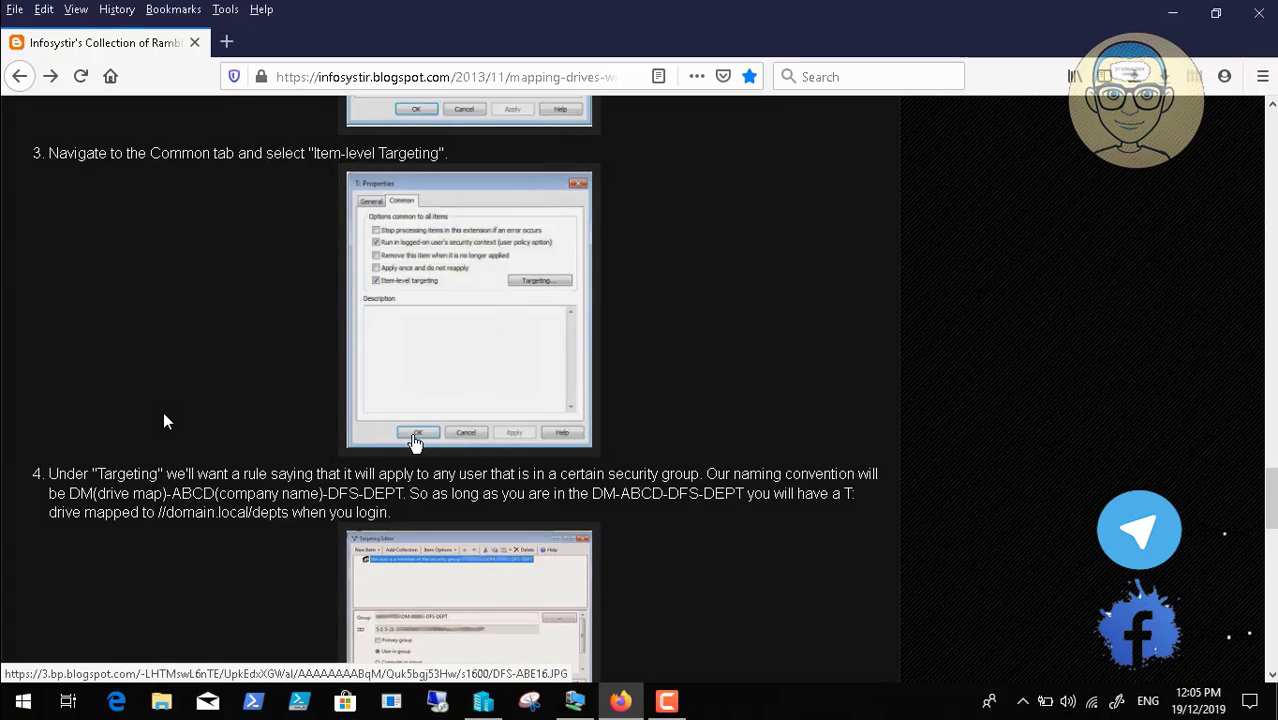
scroll(415, 443, up, 1)
scroll(415, 443, up, 10)
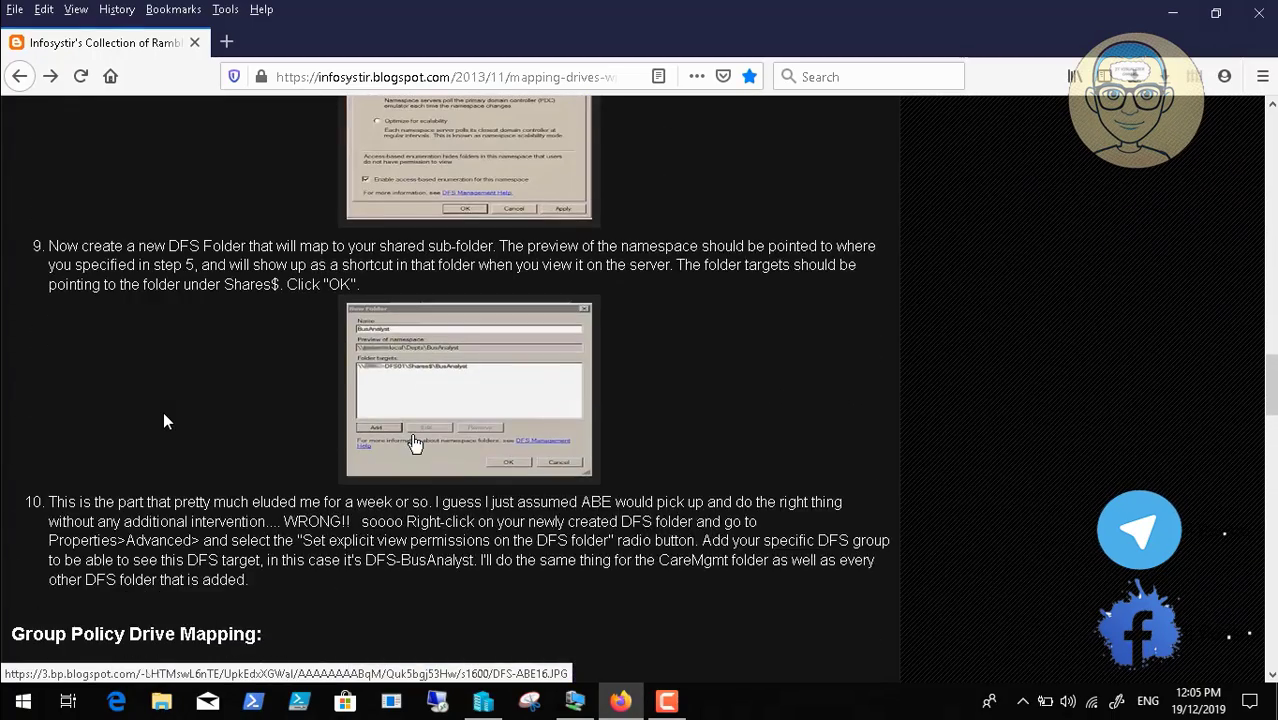
scroll(415, 443, up, 8)
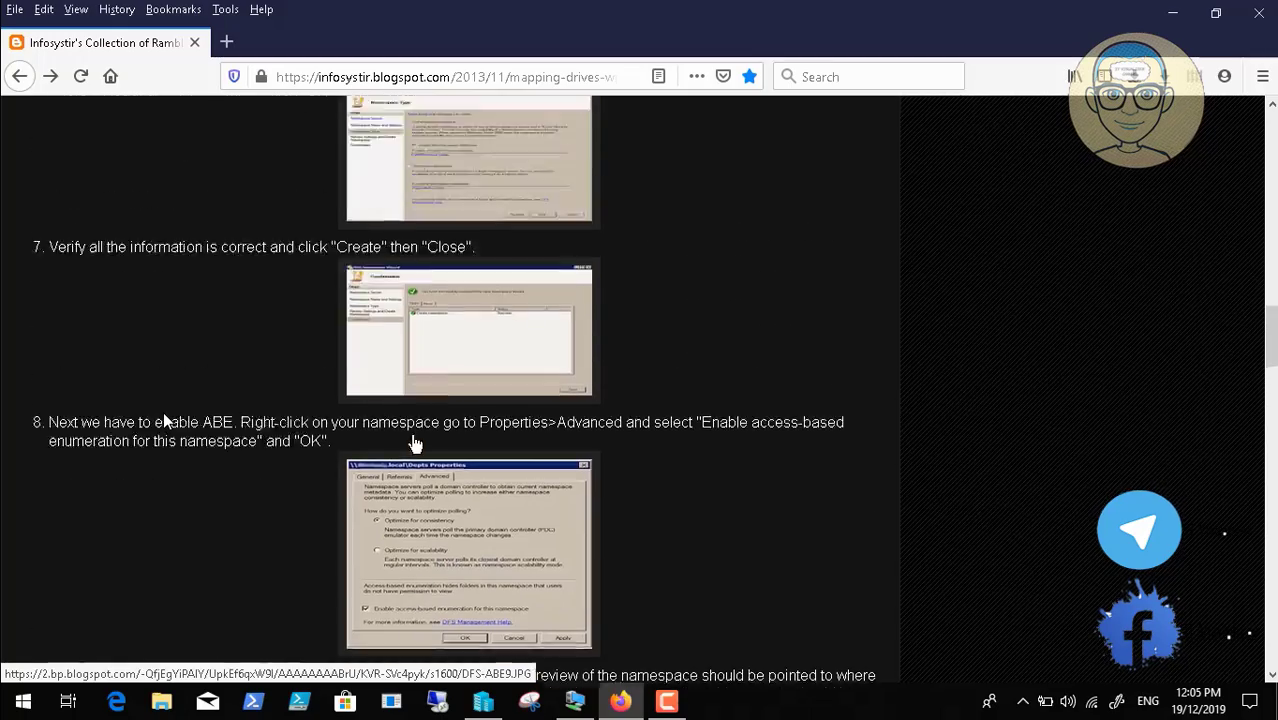
scroll(415, 443, up, 8)
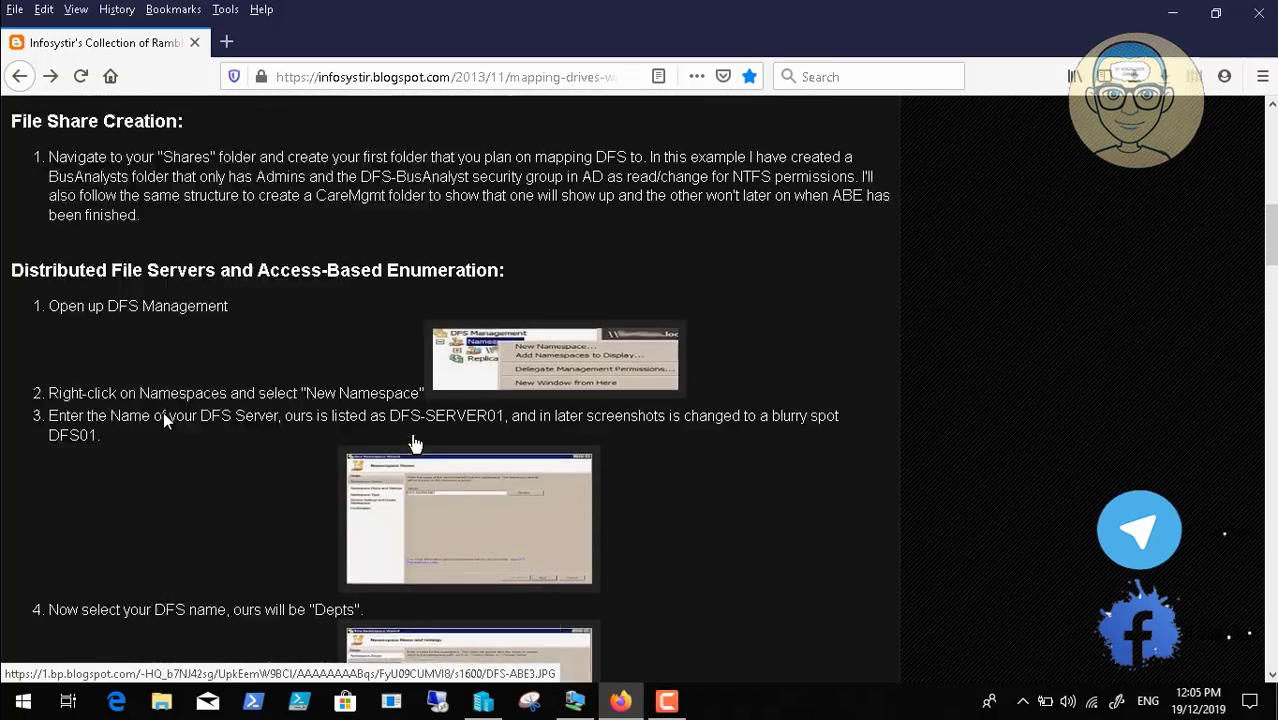
scroll(415, 443, up, 1)
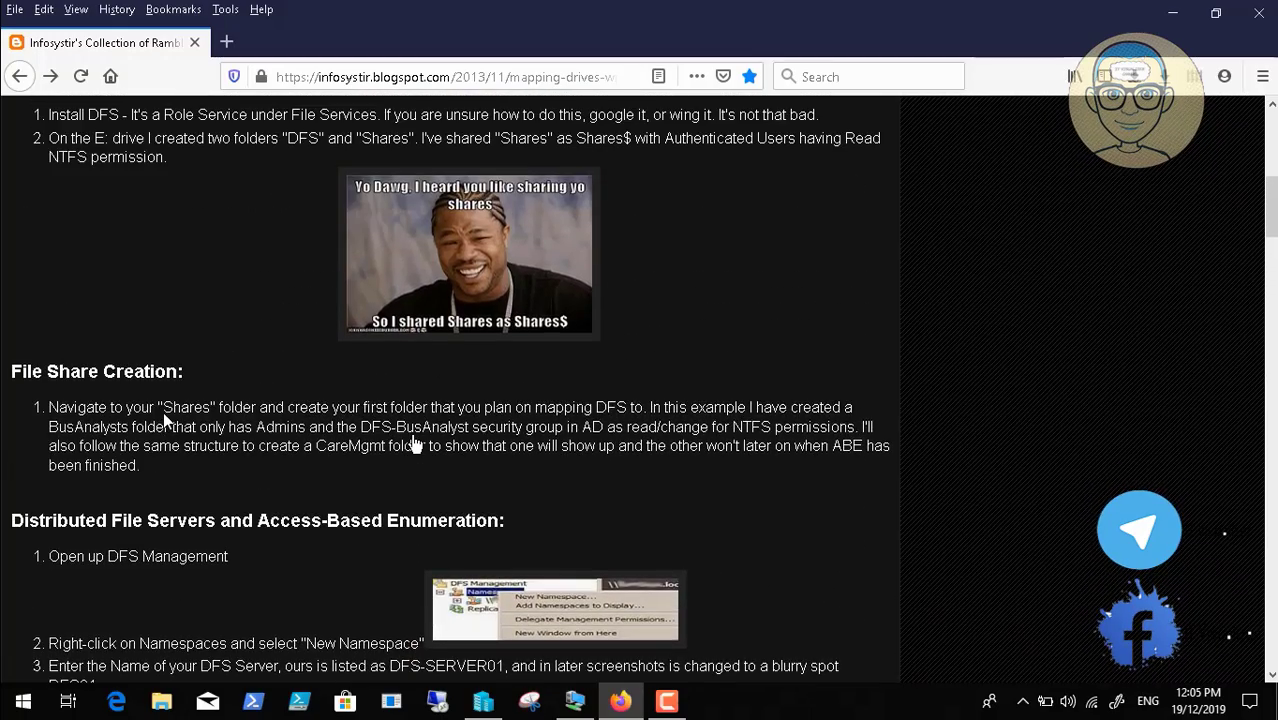
scroll(415, 443, down, 15)
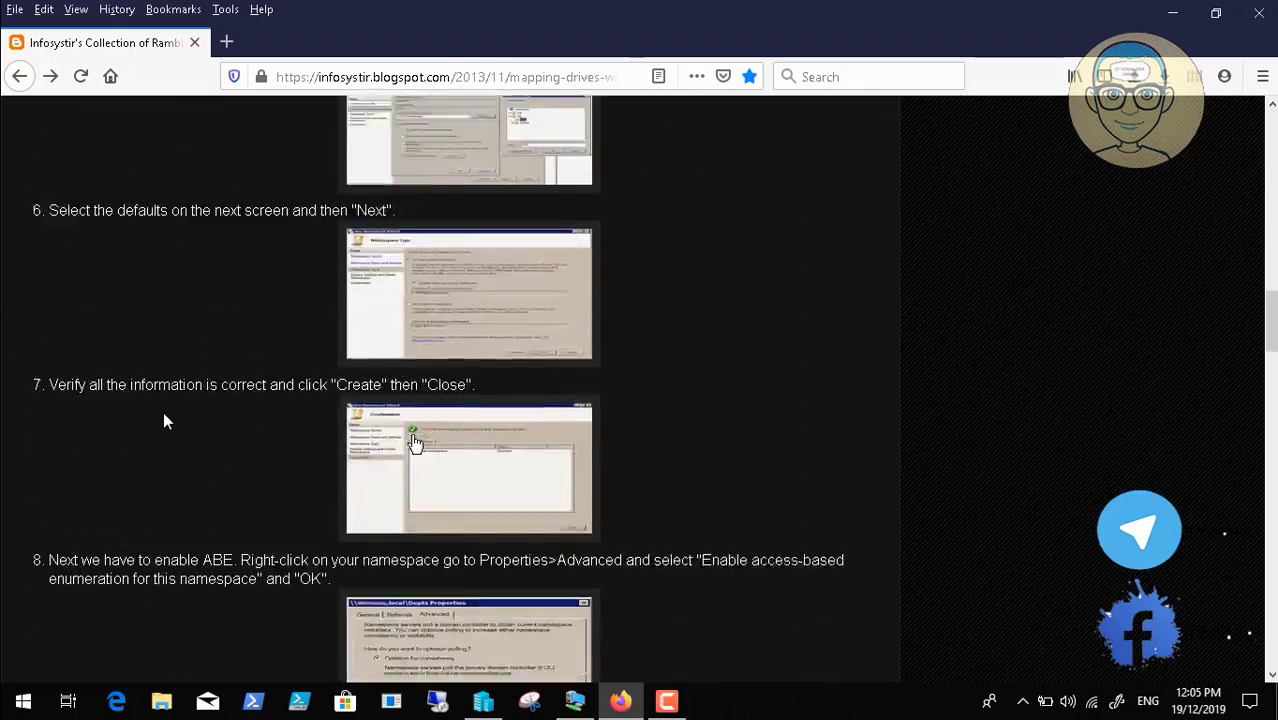
scroll(415, 443, down, 5)
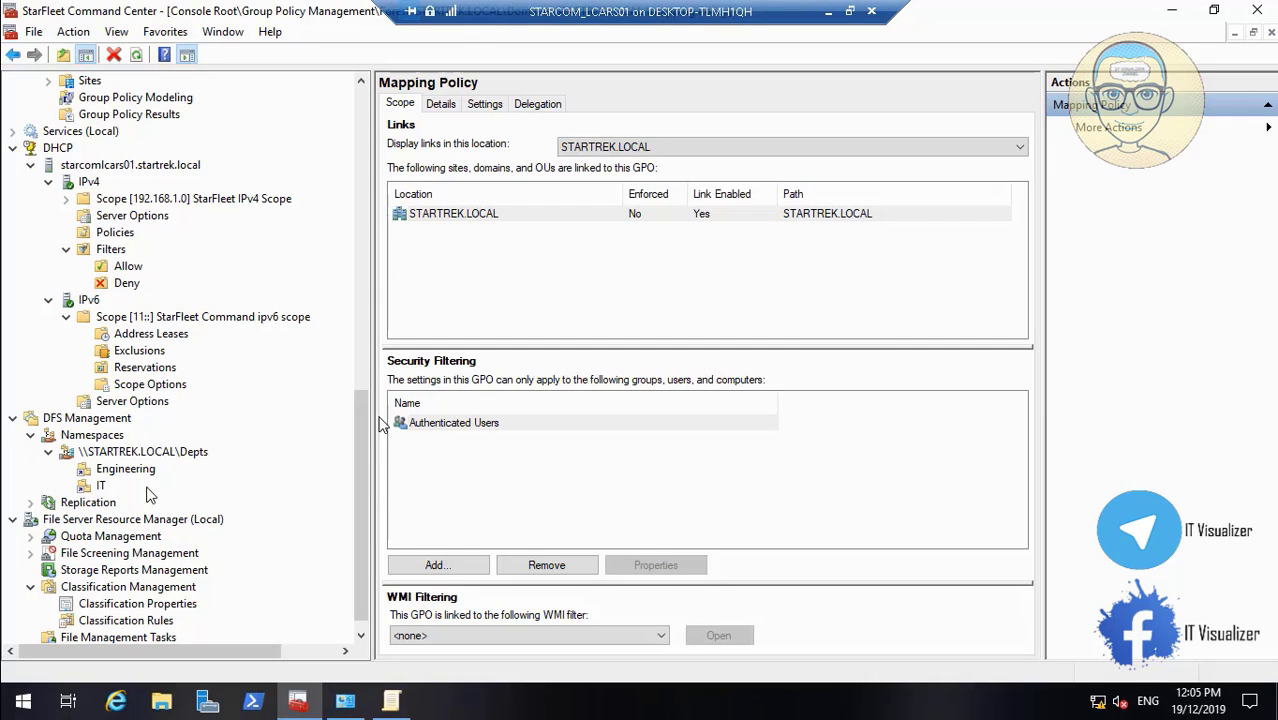
- Return to the remote server console and open the Mapping Policy linked to the STARTREK.LOCAL domain for editing
click(361, 636)
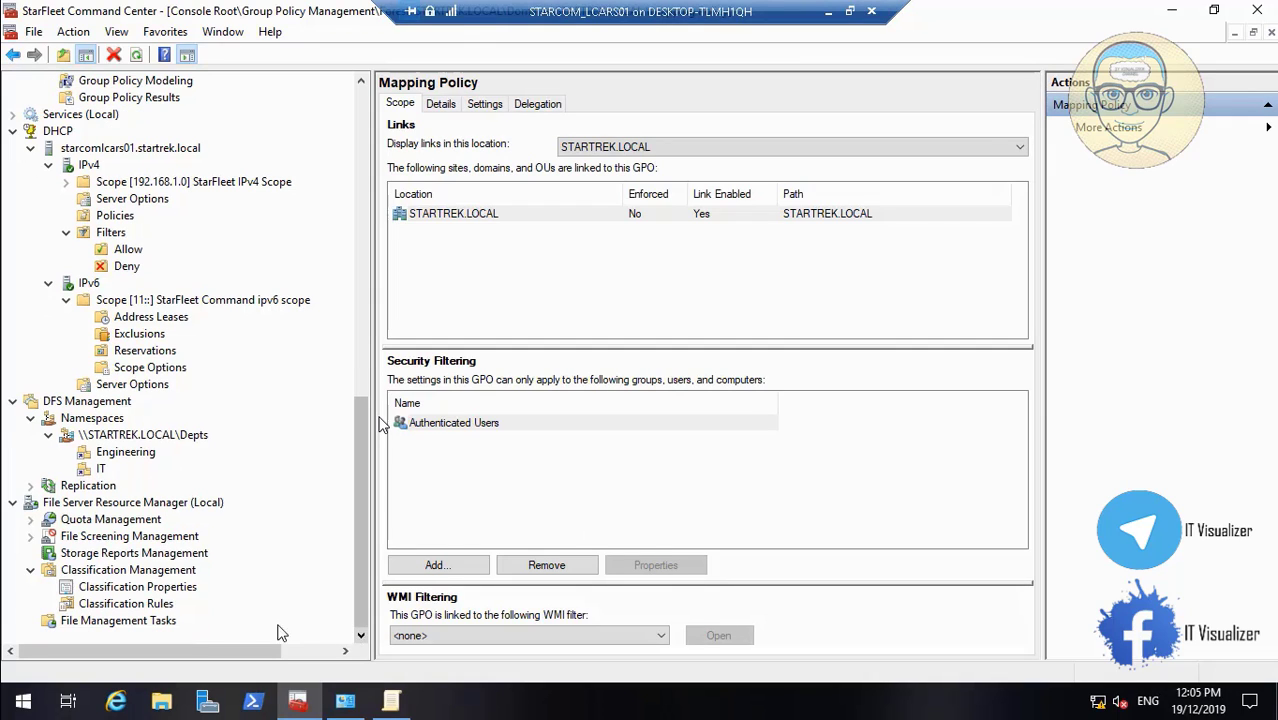
click(365, 140)
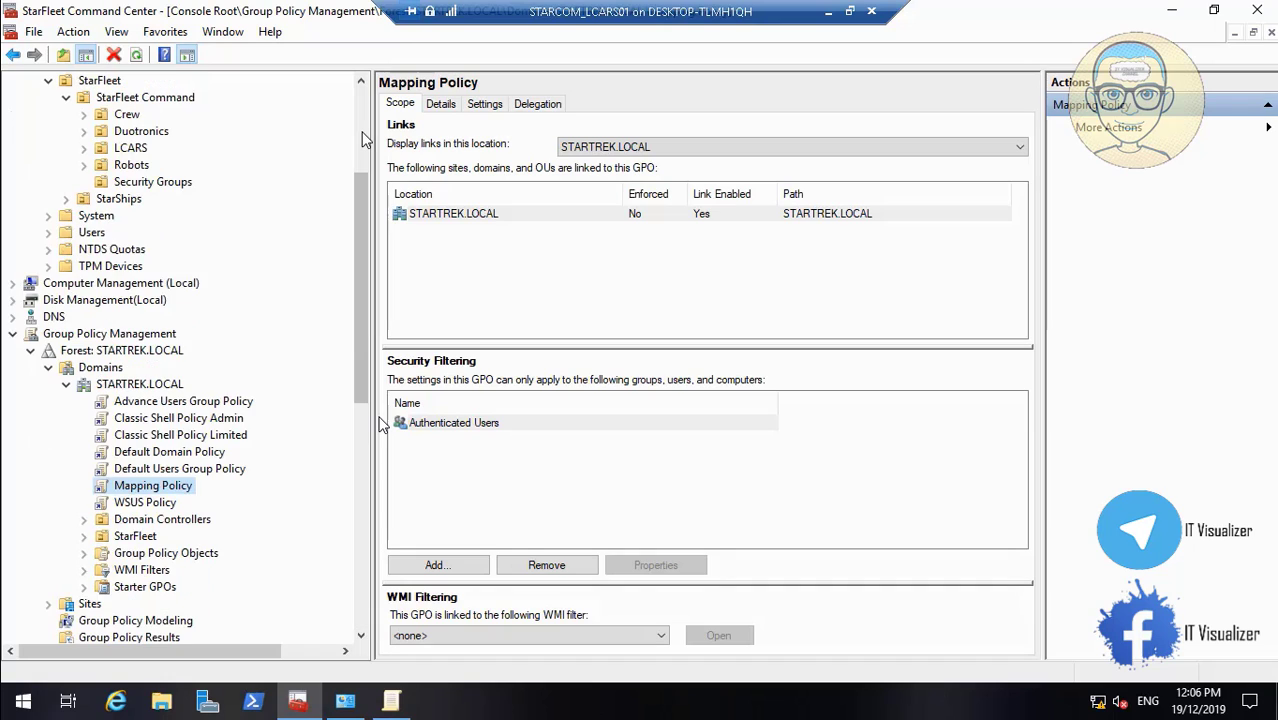
click(365, 140)
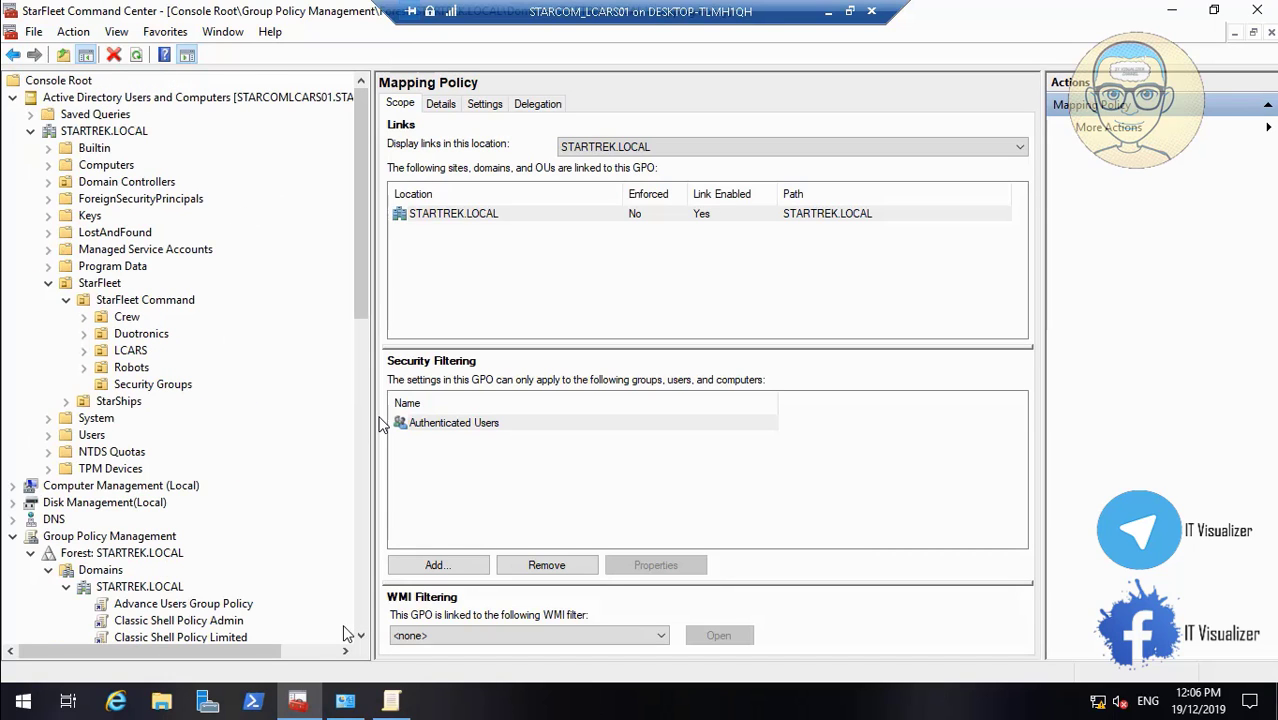
scroll(193, 597, down, 2)
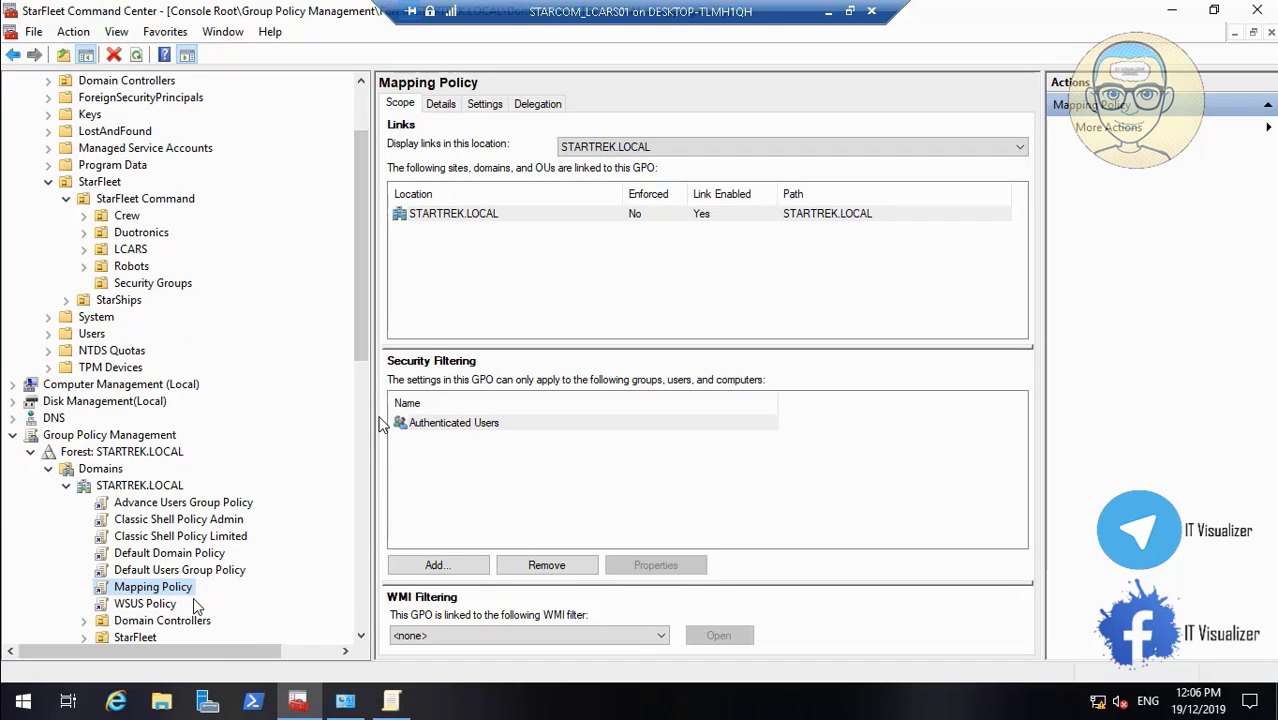
right_click(169, 591)
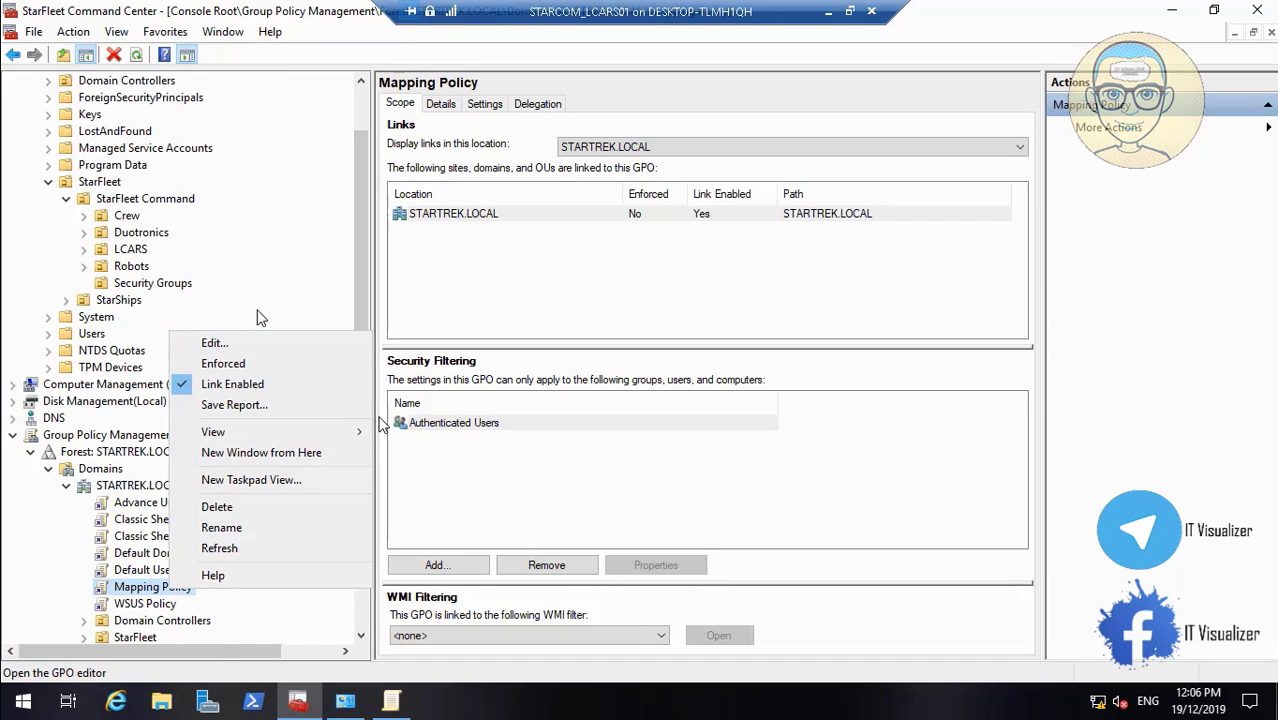
click(255, 346)
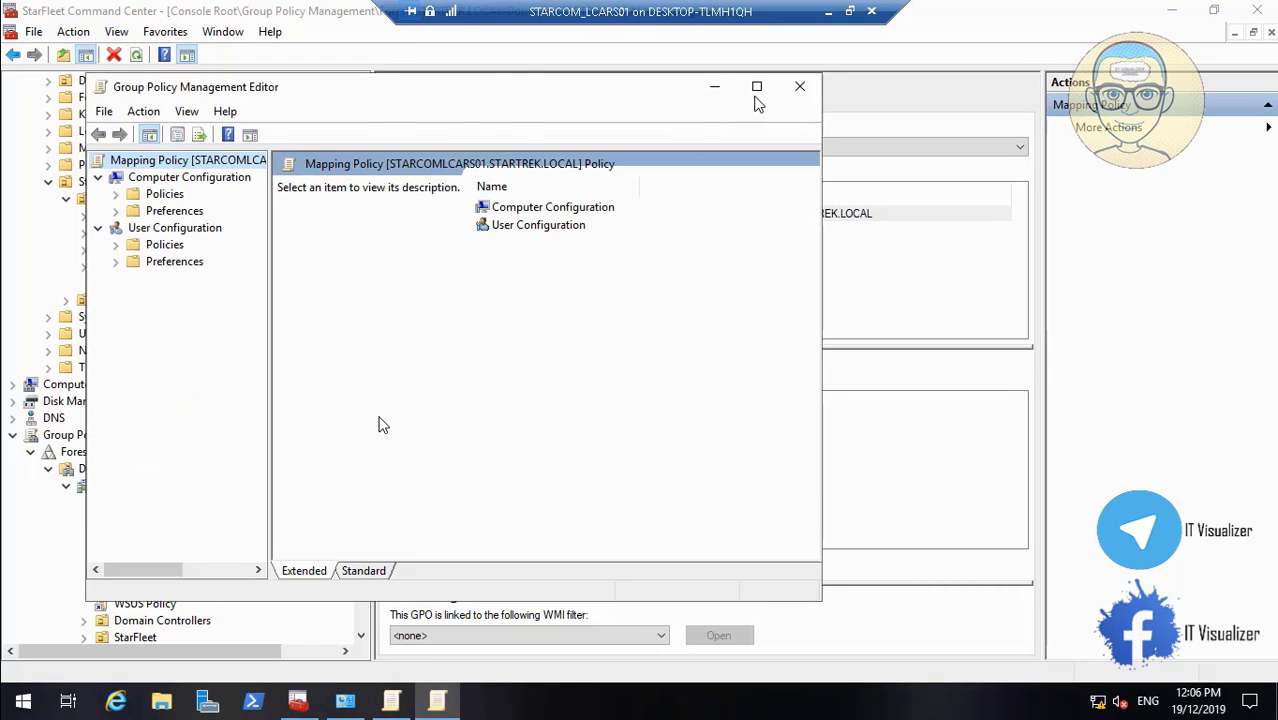
- Maximize the policy editor, show the Drive Maps under the user configuration's Windows Settings preferences and check the M: mapping's properties
click(757, 87)
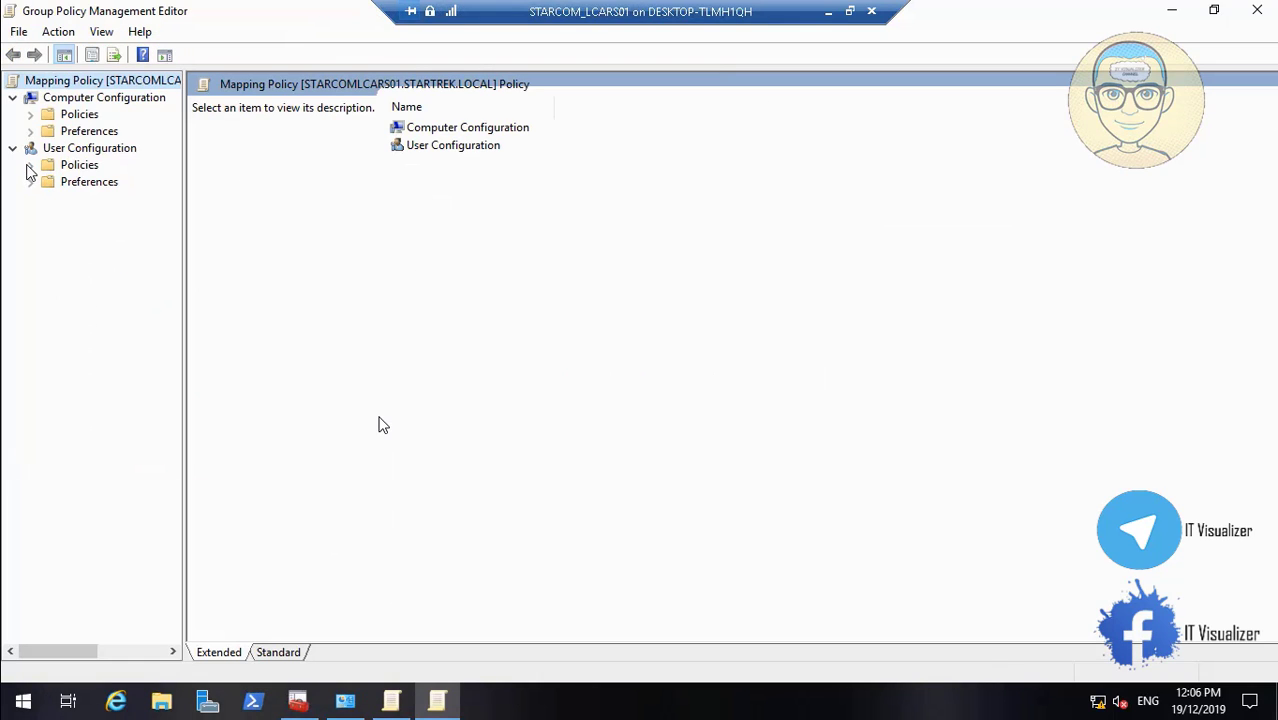
click(30, 182)
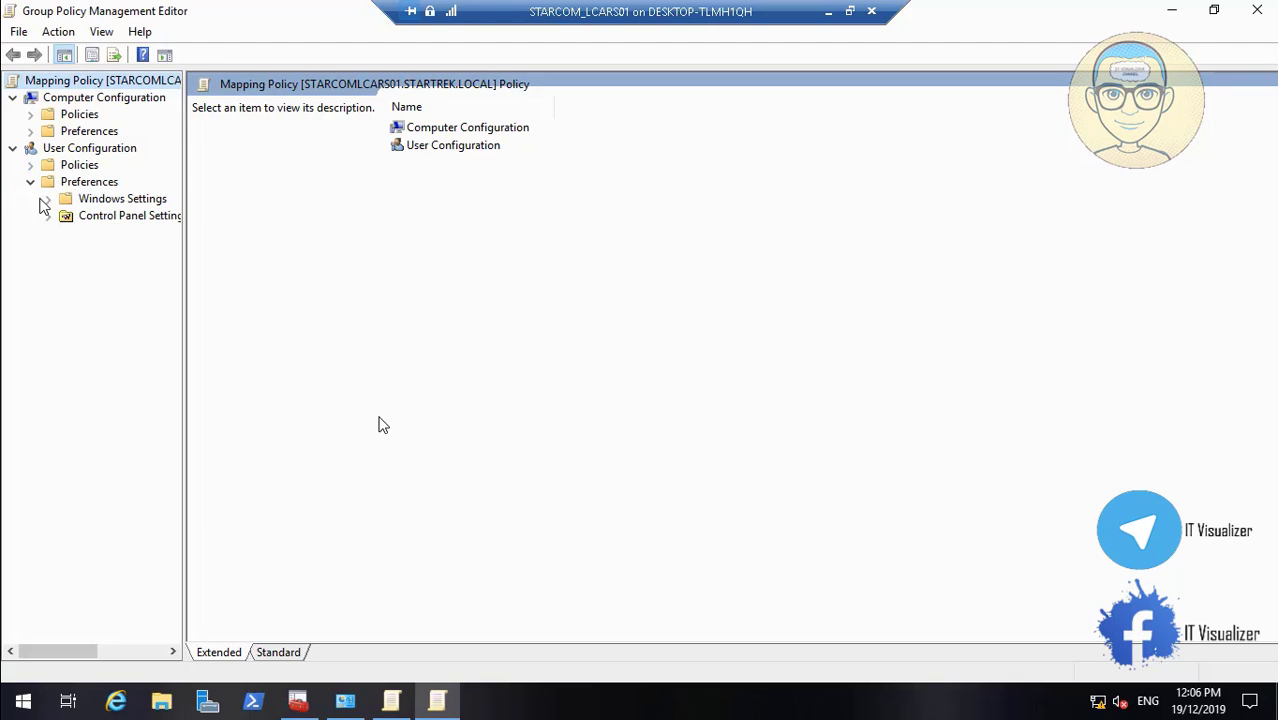
click(48, 199)
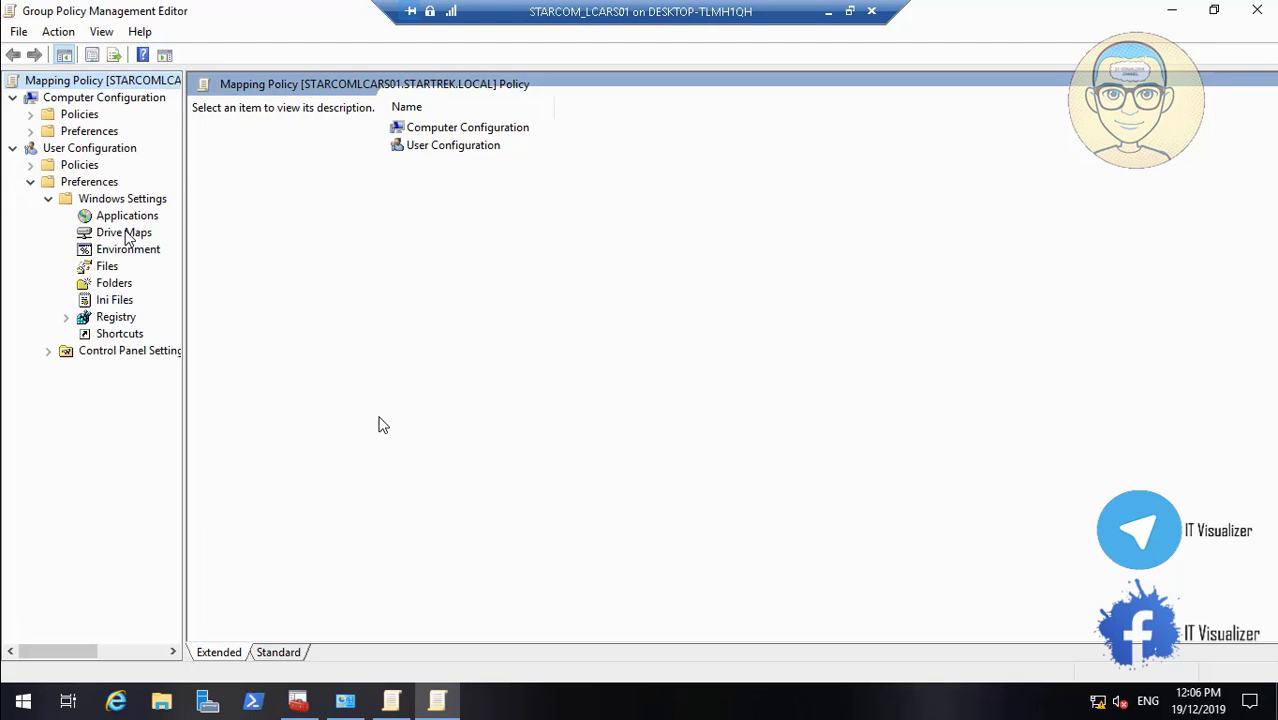
click(124, 232)
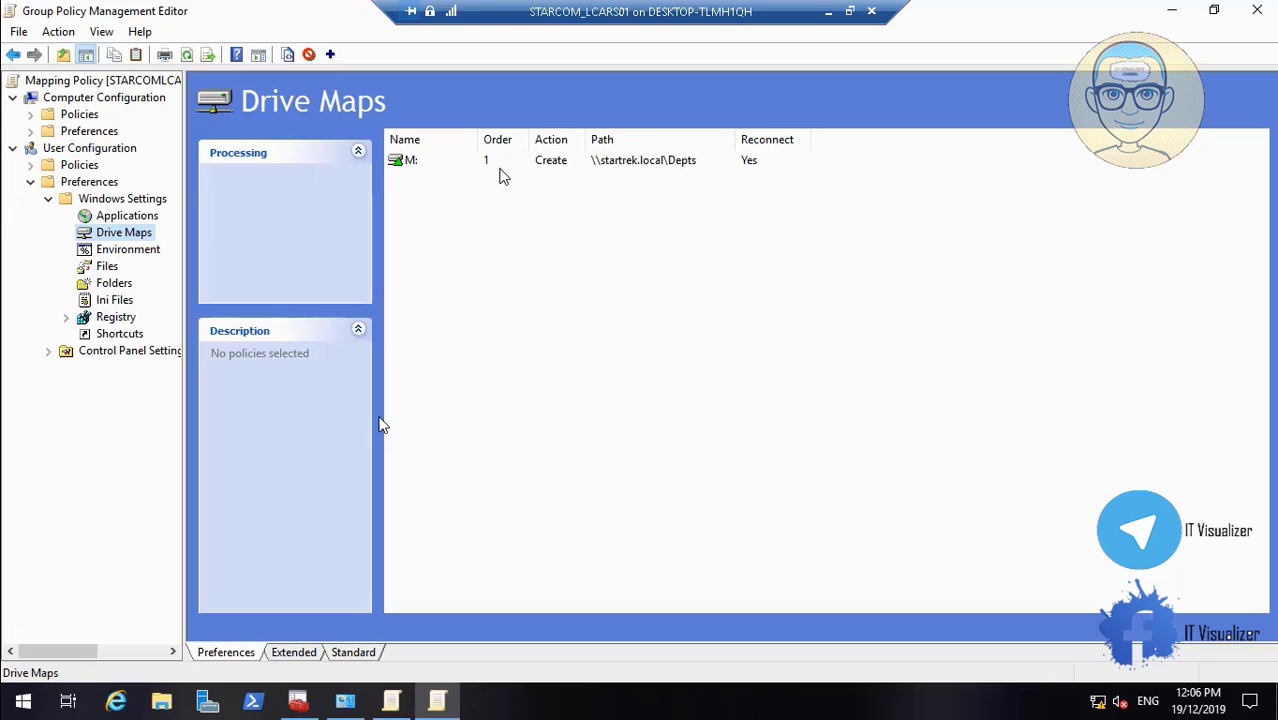
double_click(410, 162)
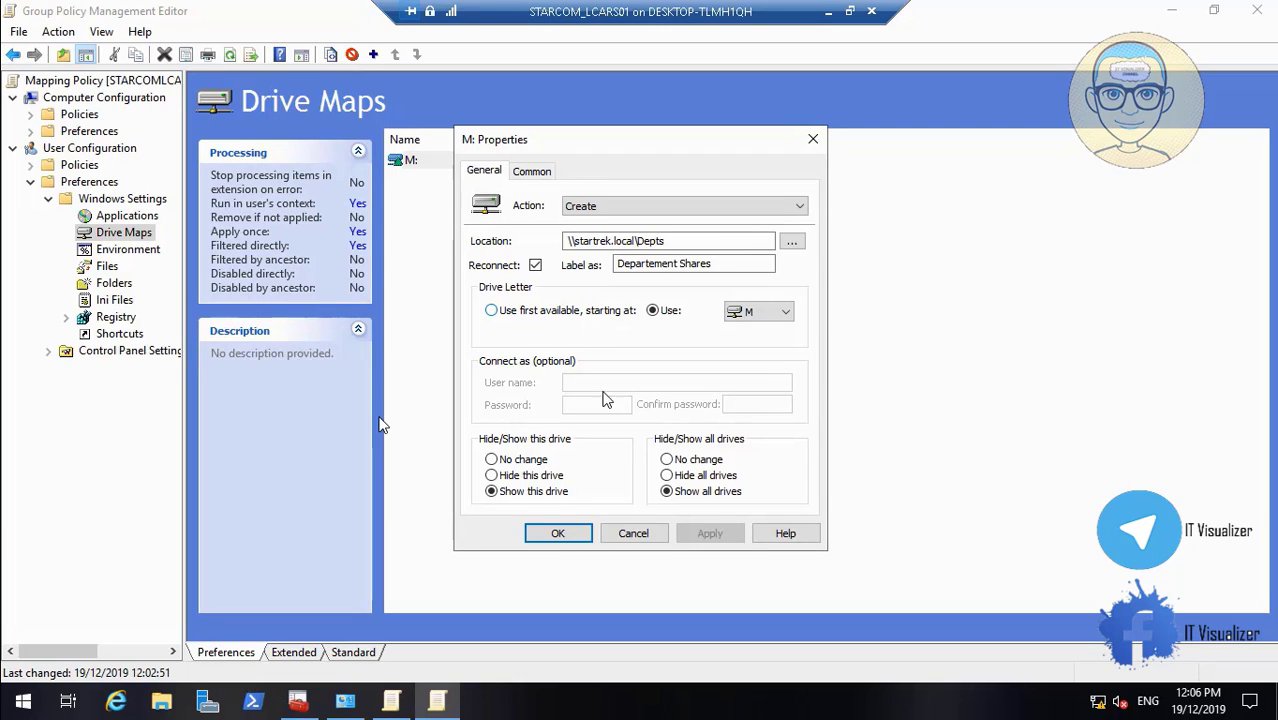
click(640, 533)
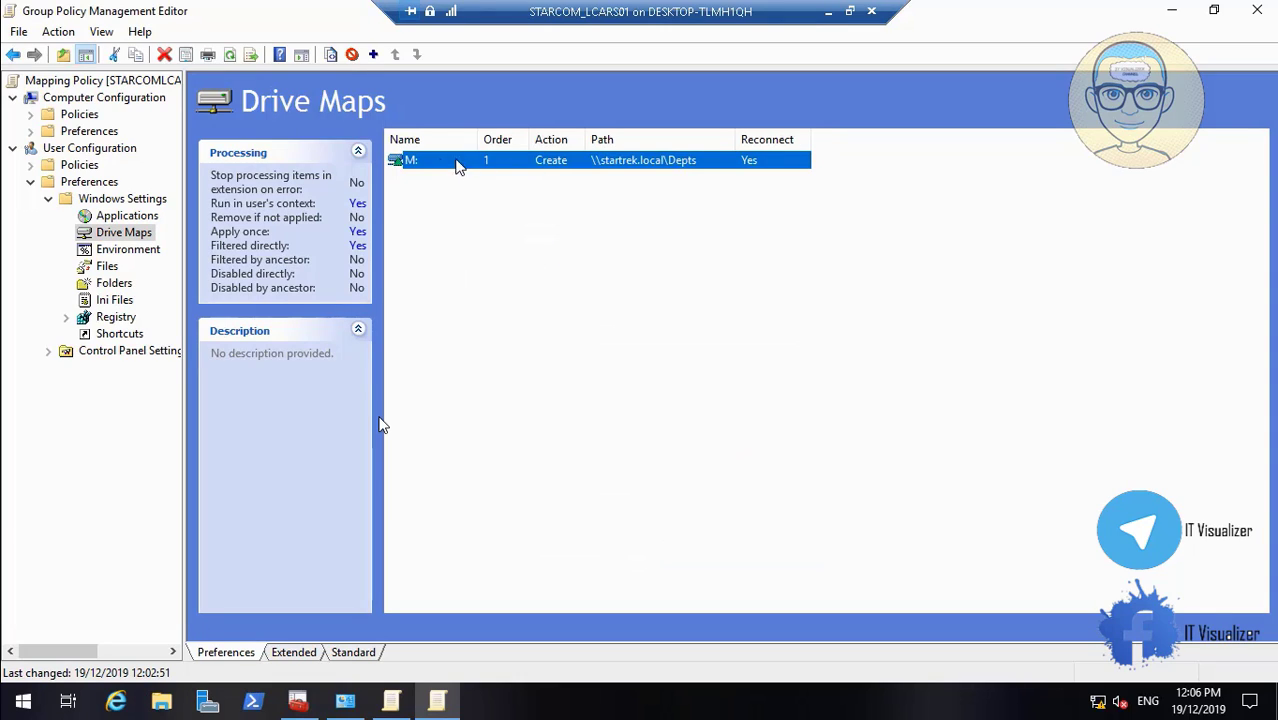
- Try duplicating the M: drive mapping by copying and pasting it, and delete the pasted copy
right_click(418, 165)
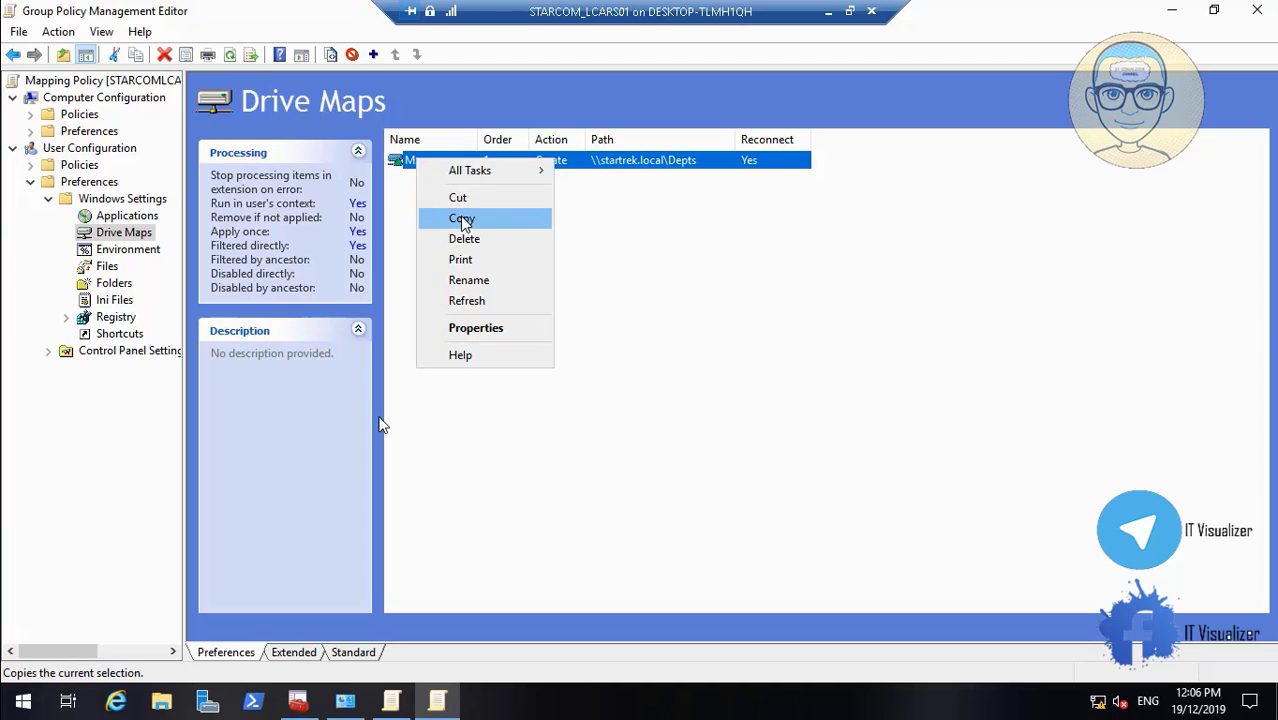
click(462, 218)
right_click(455, 248)
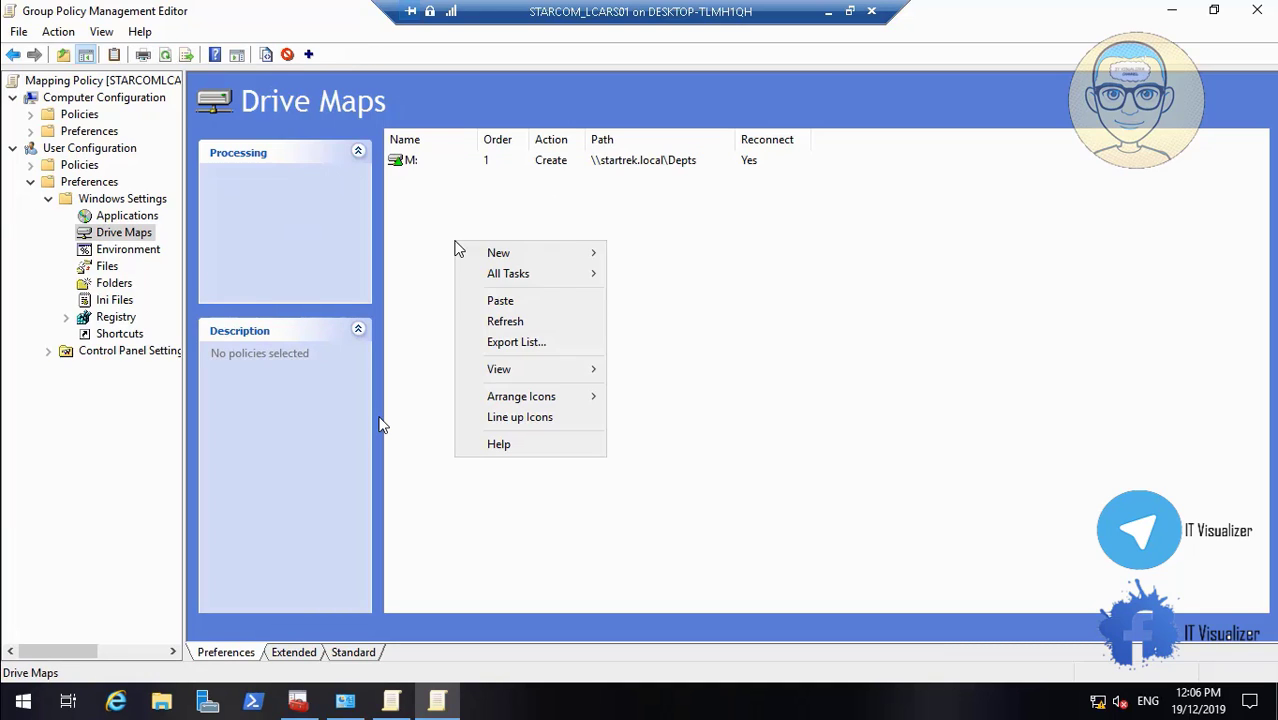
click(502, 300)
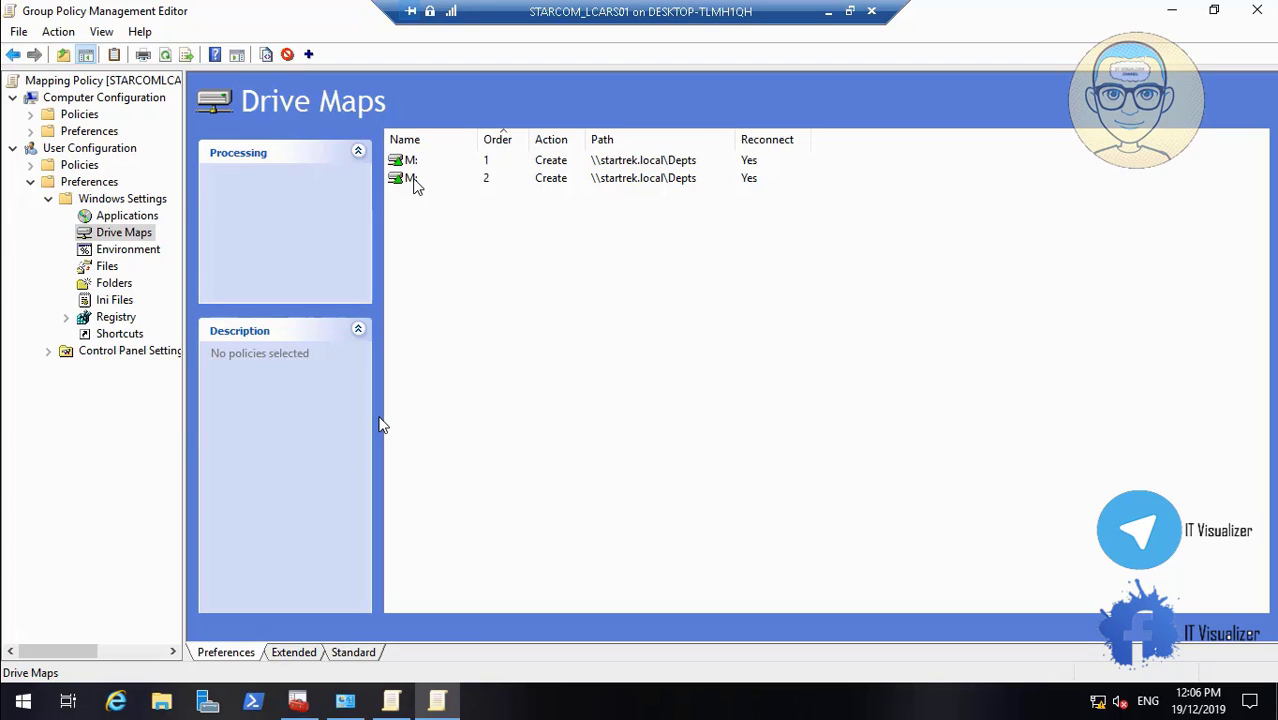
click(415, 182)
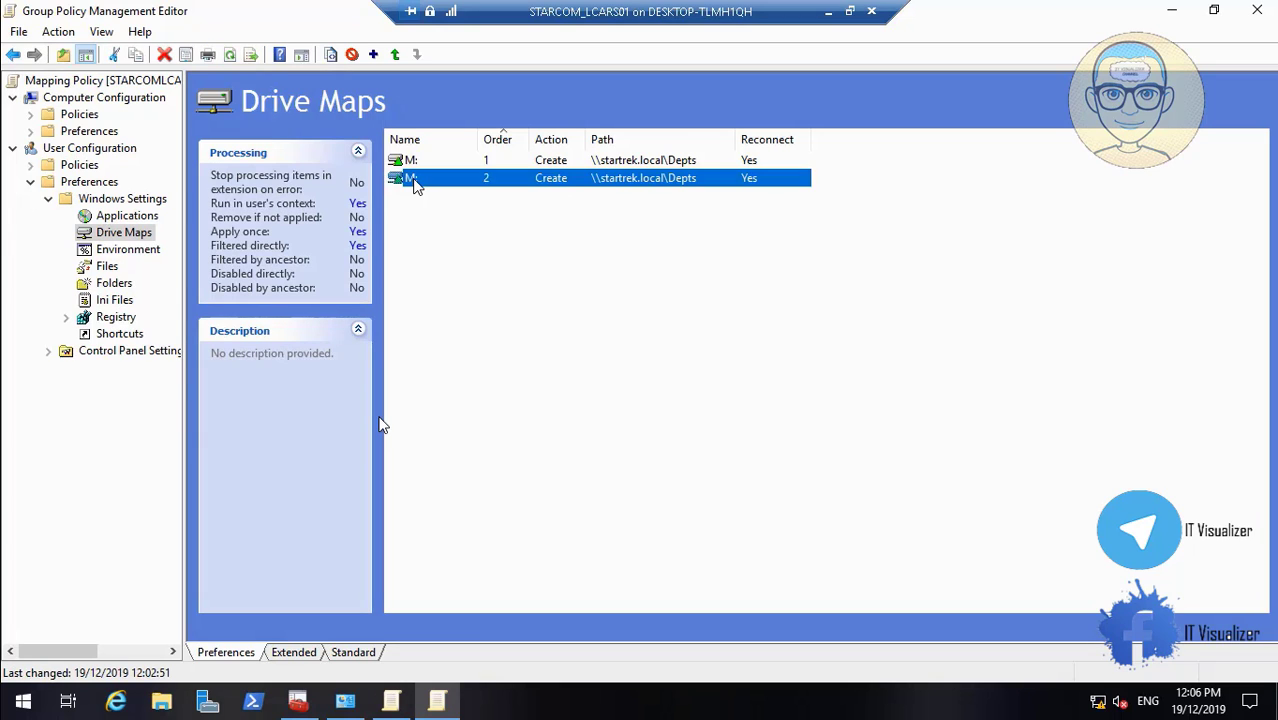
right_click(415, 183)
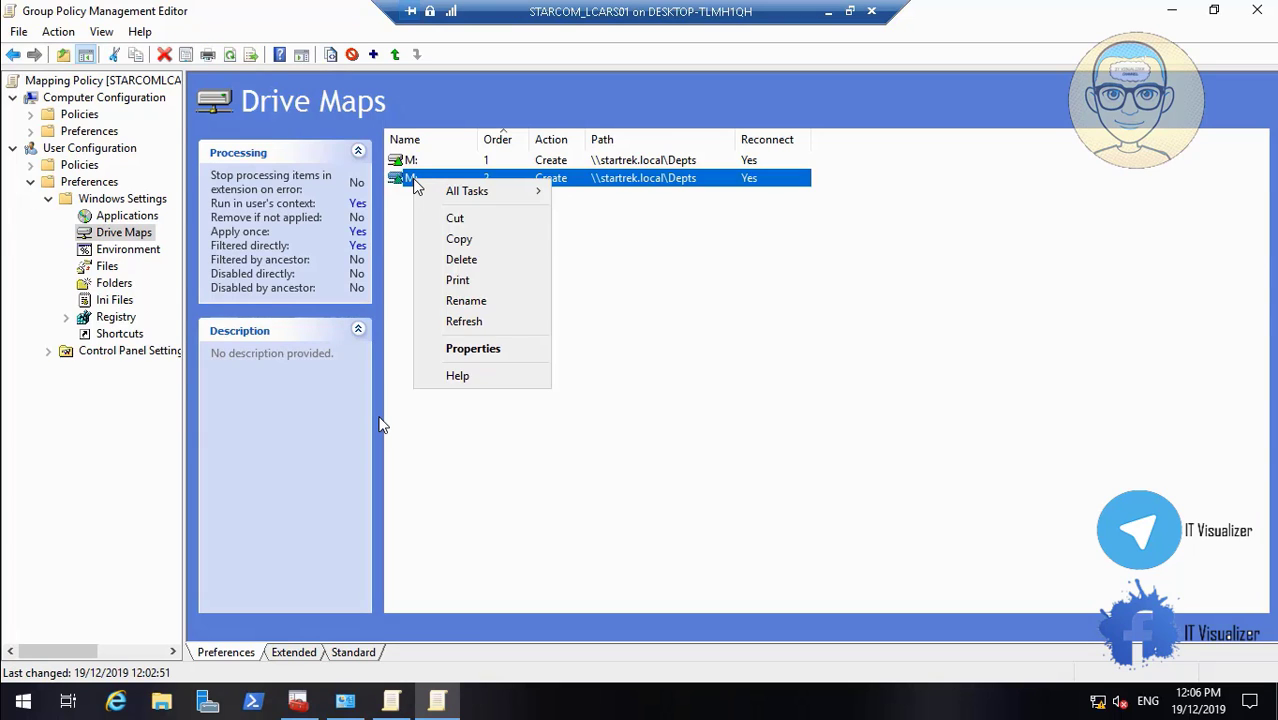
click(458, 259)
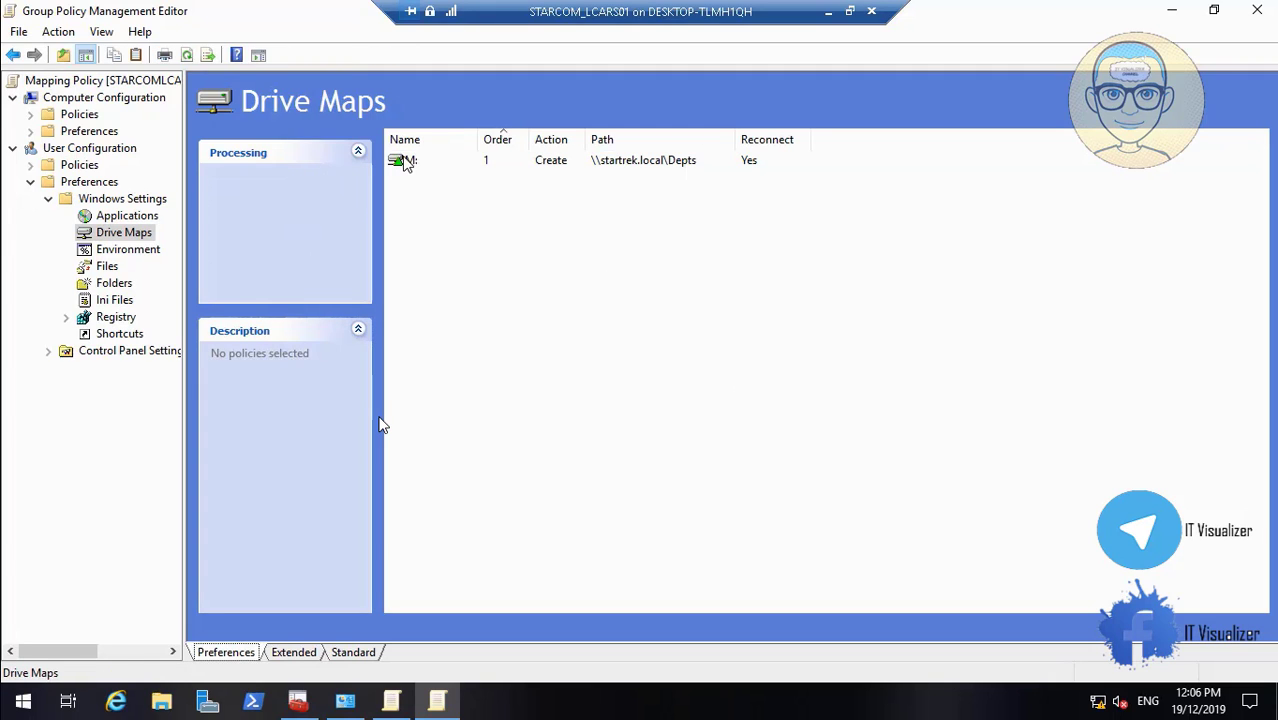
- Review the M: drive mapping's general and common options, close its properties without changes and minimize the policy editor
double_click(401, 163)
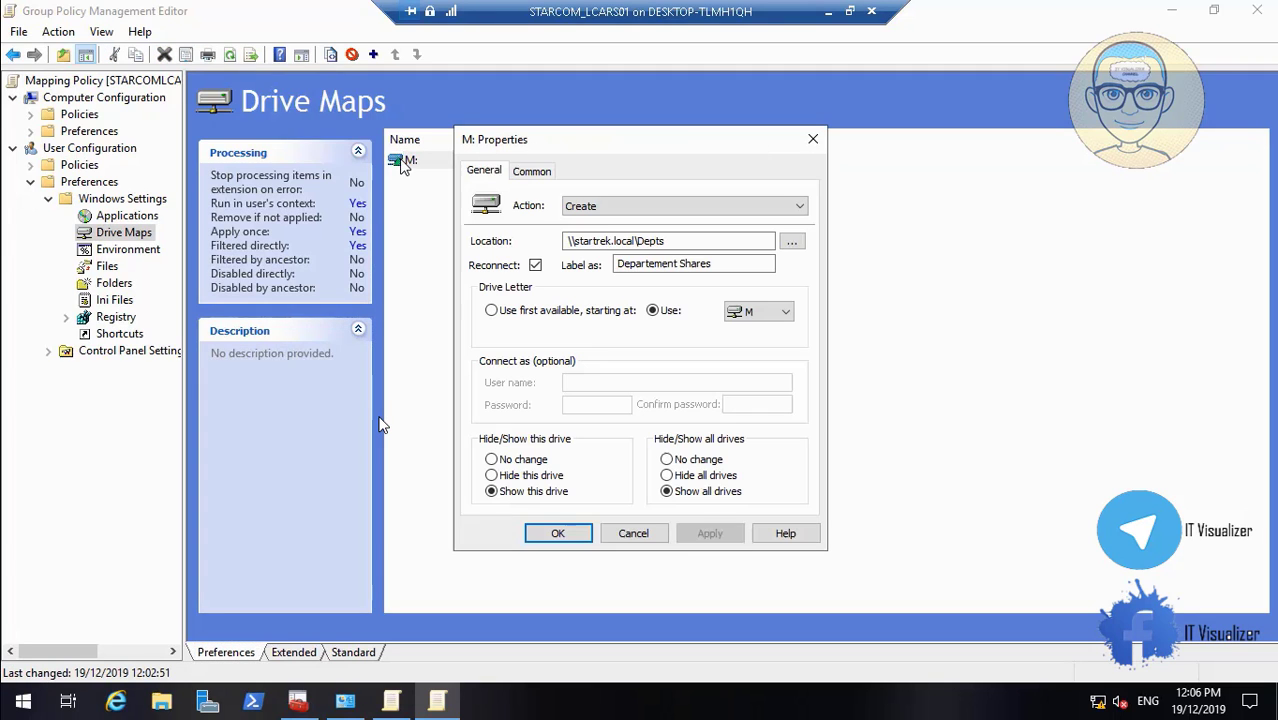
click(541, 173)
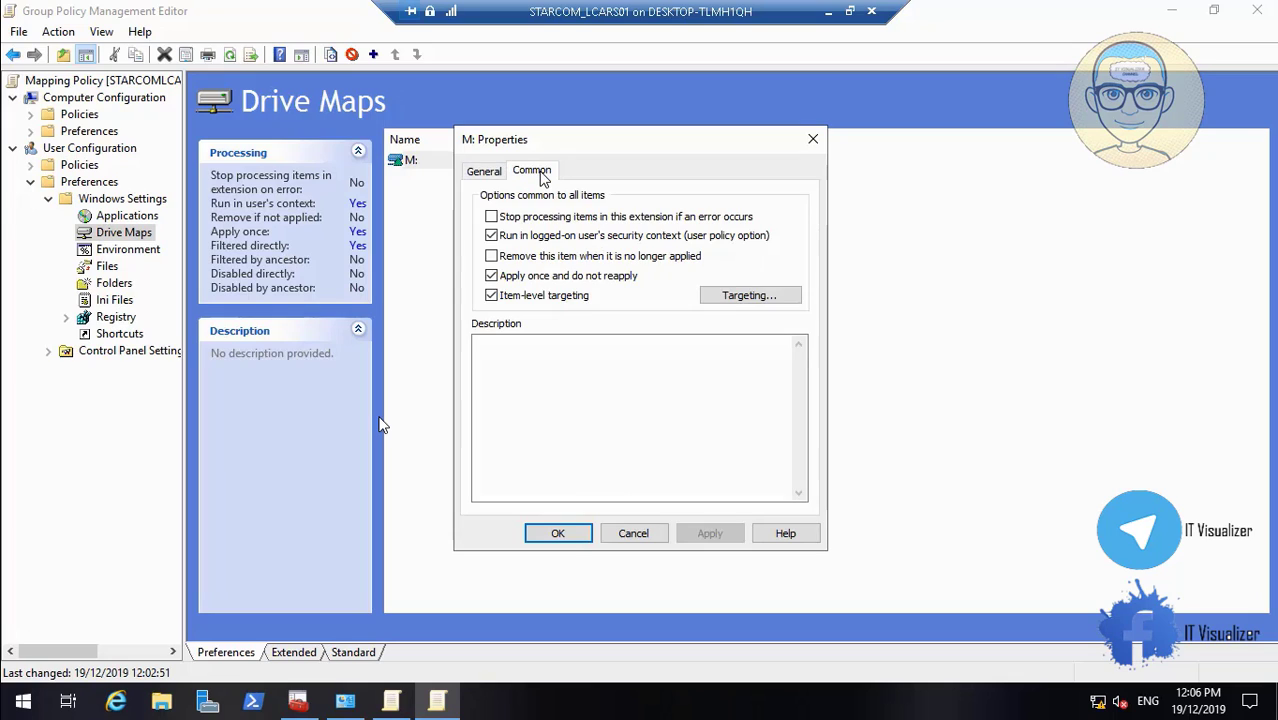
click(484, 174)
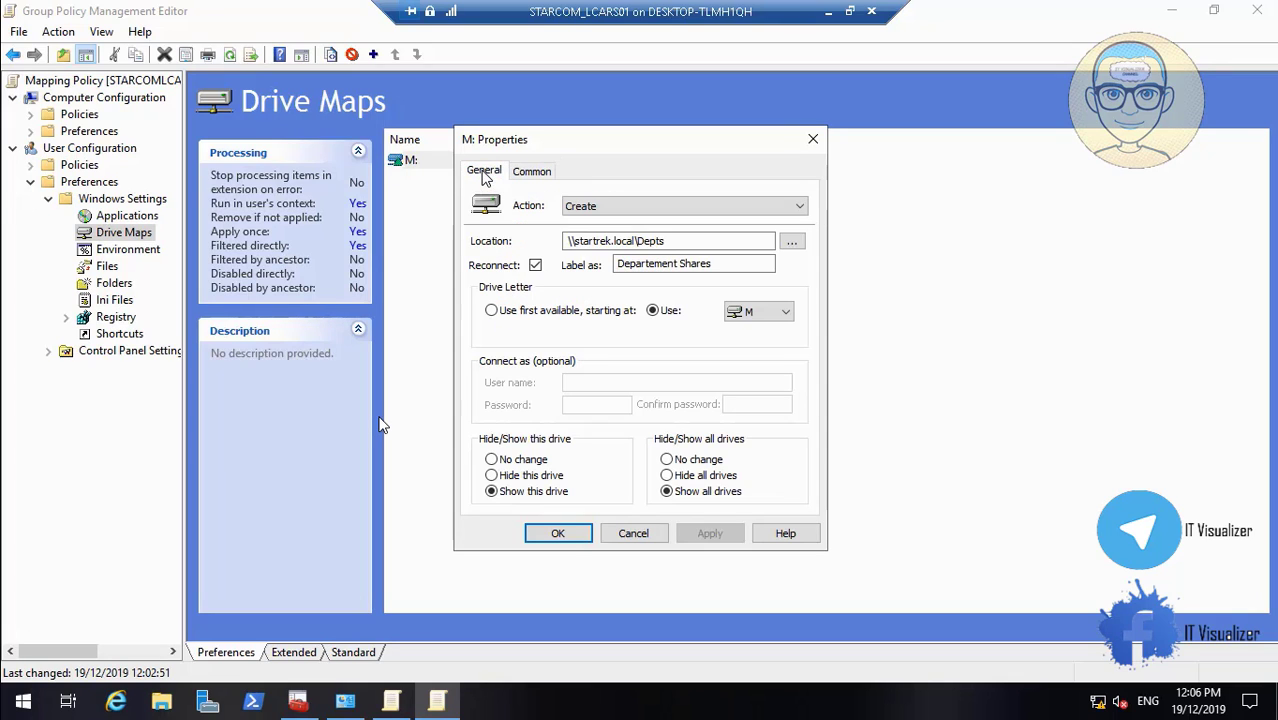
click(537, 178)
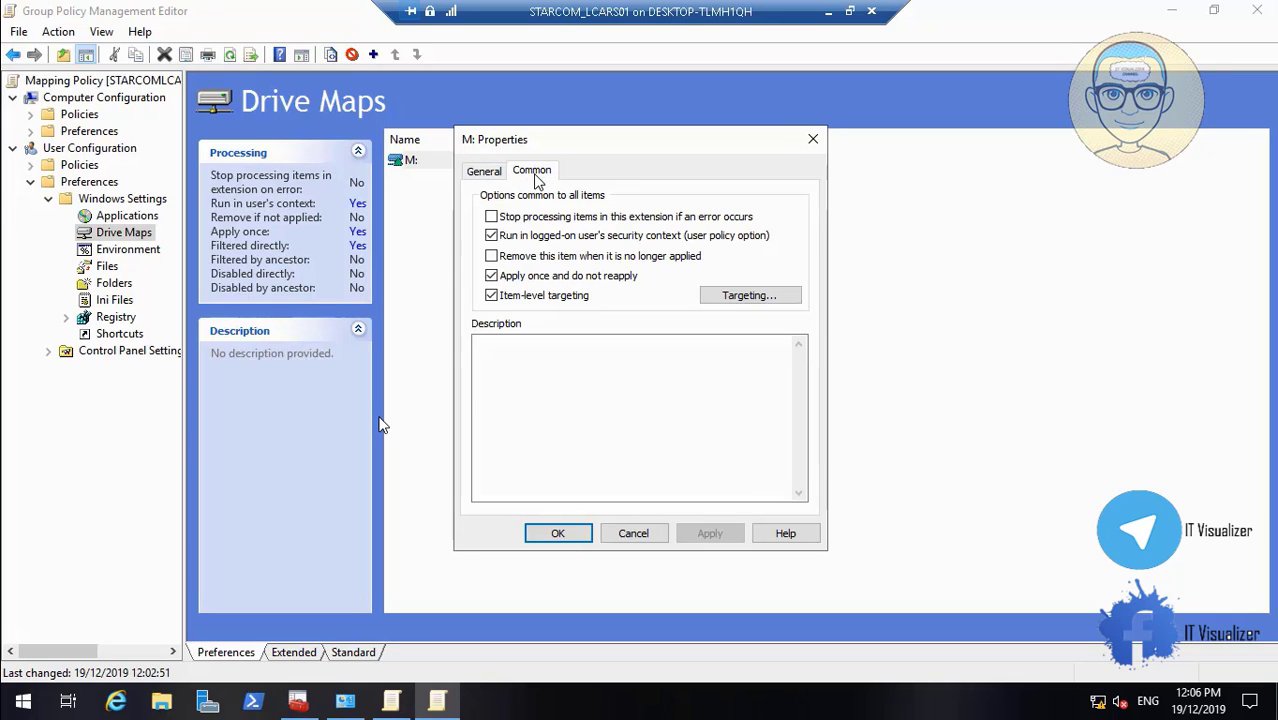
click(632, 534)
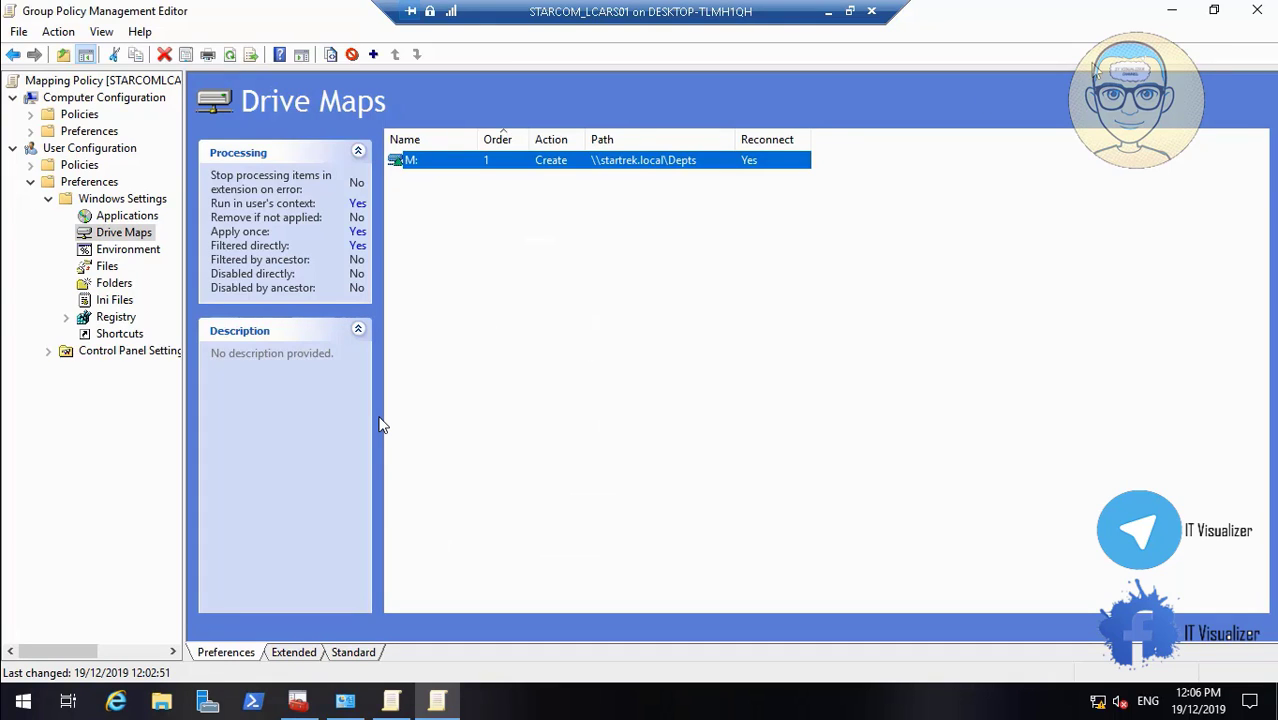
click(1172, 12)
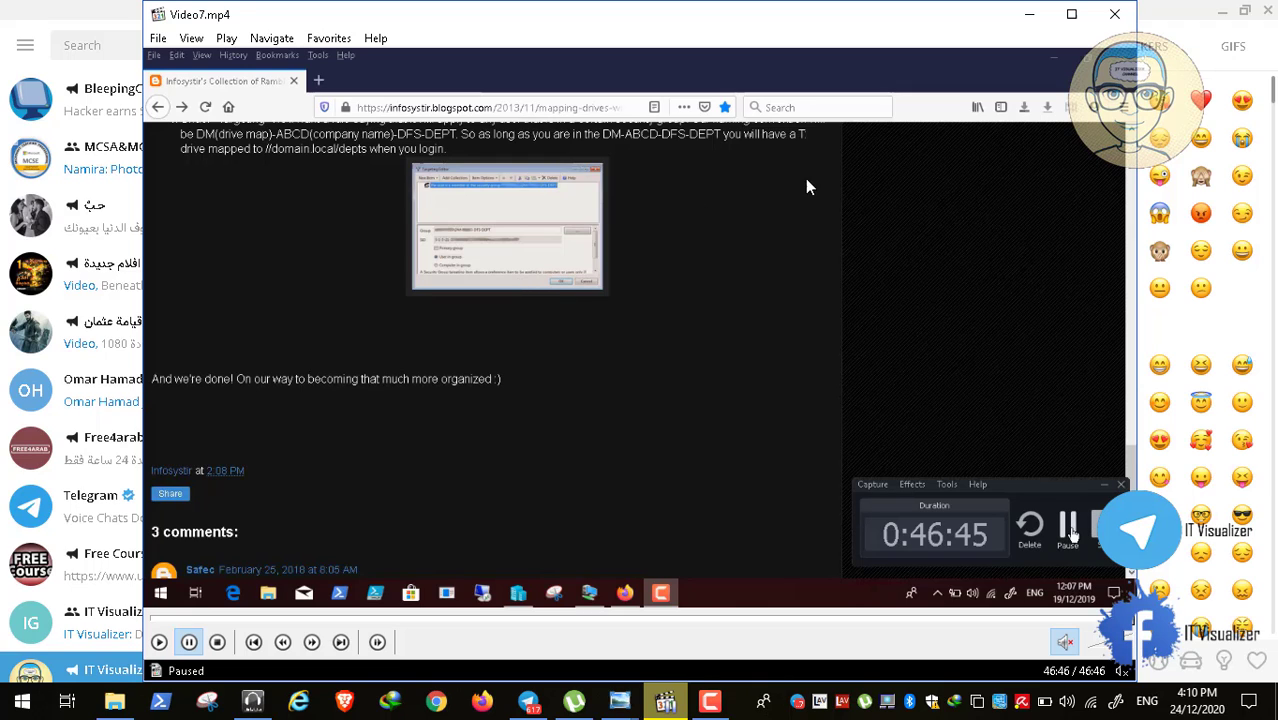
click(1114, 14)
click(1226, 10)
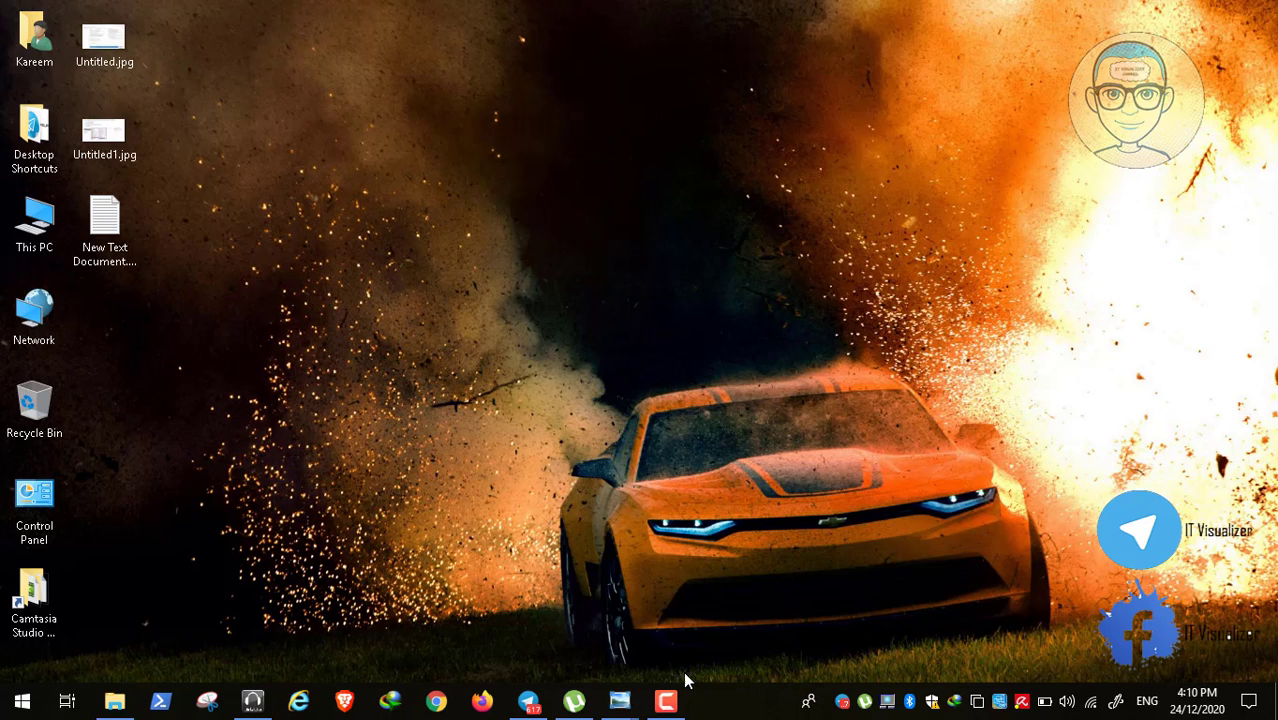
click(665, 700)
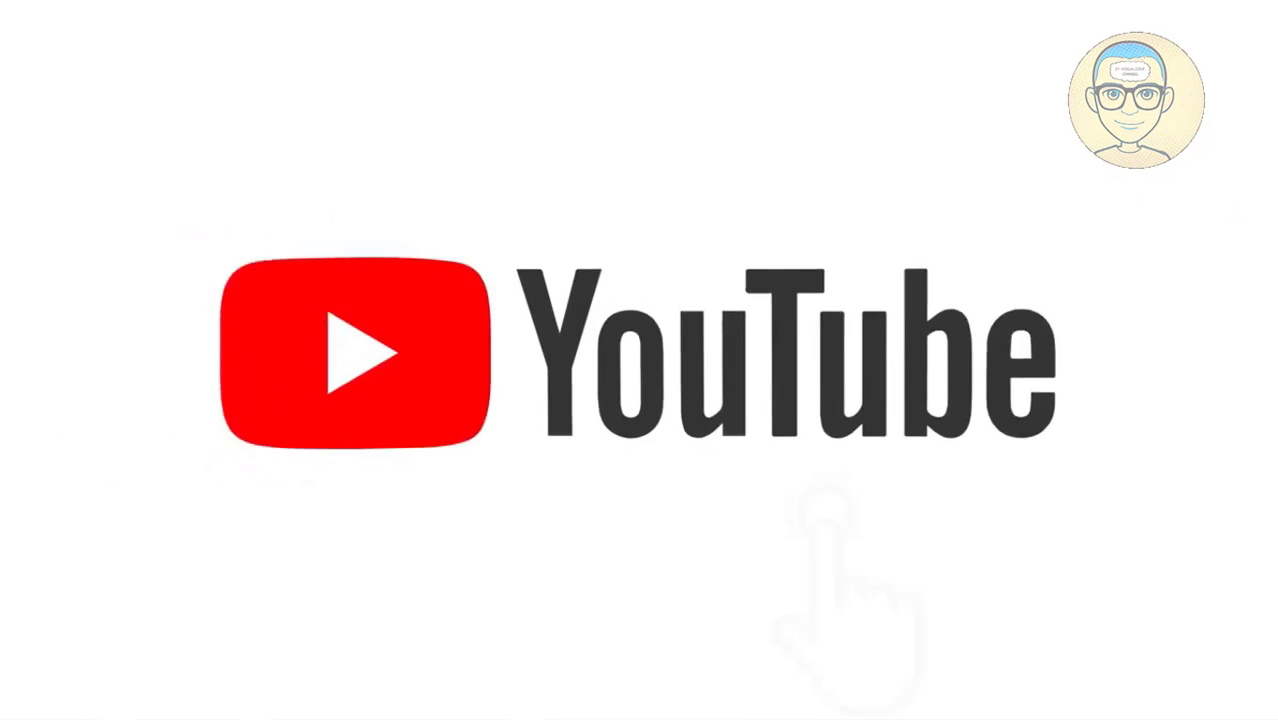